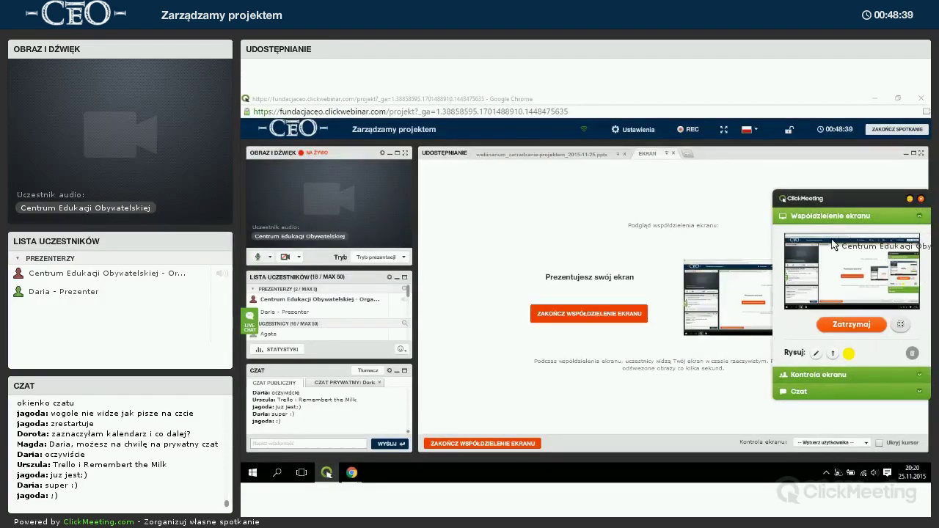
Swap the Współdzielenie ekranu section for the meeting Czat and drag the panel lower.
click(829, 215)
click(807, 249)
drag(829, 197, 827, 304)
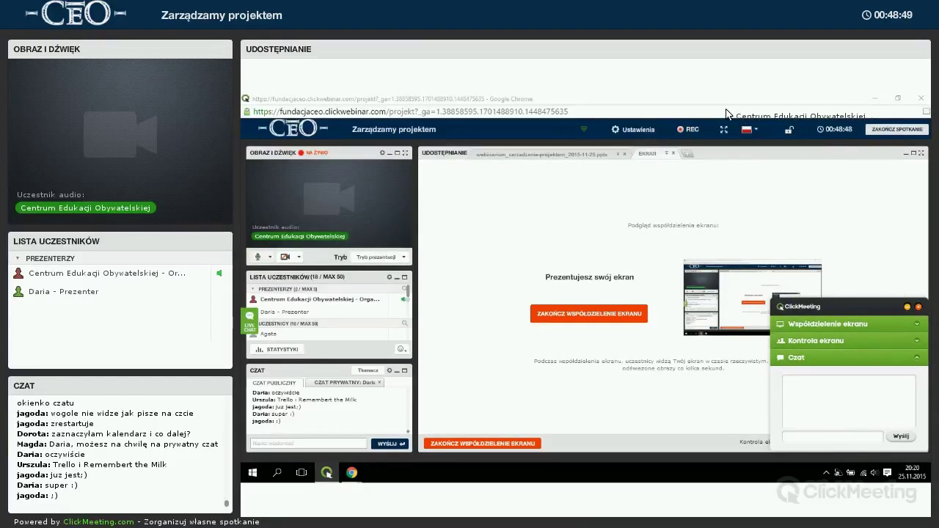
Bring the Evernote note window forward and close its tab.
mouse_move(352, 473)
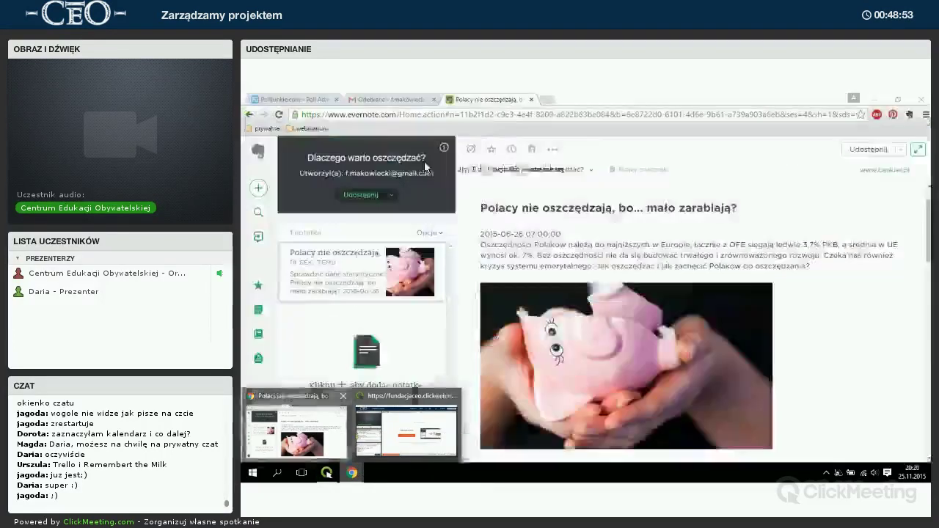
click(308, 433)
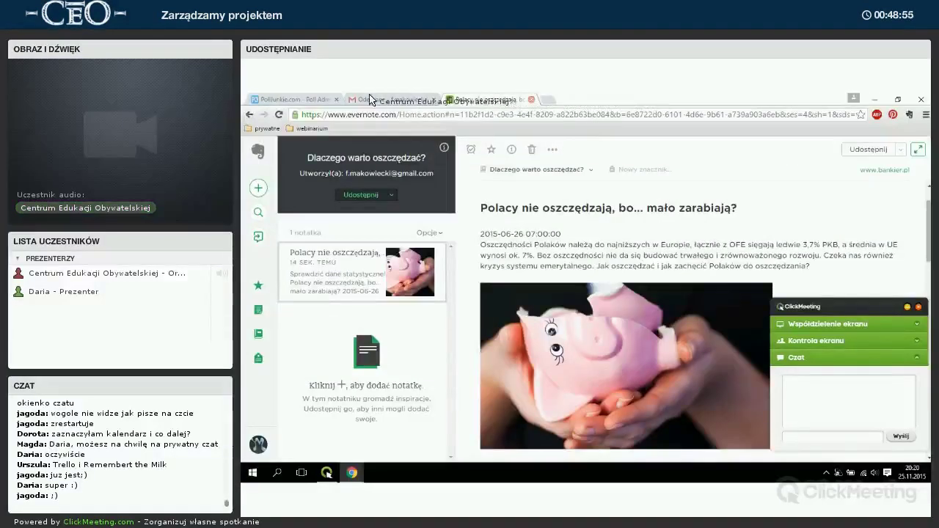
click(531, 99)
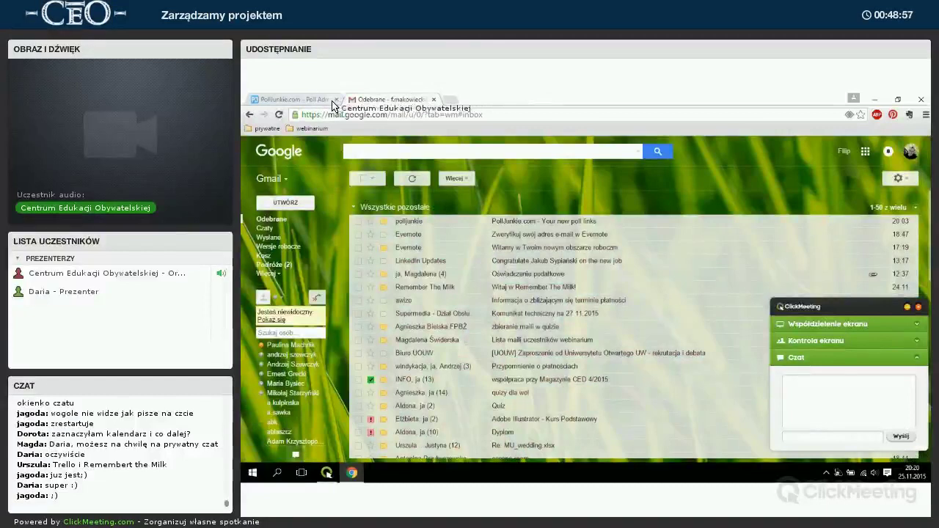
Google 'rember the milk', accept the 'remember the milk' correction and open the Remember The Milk site.
click(294, 100)
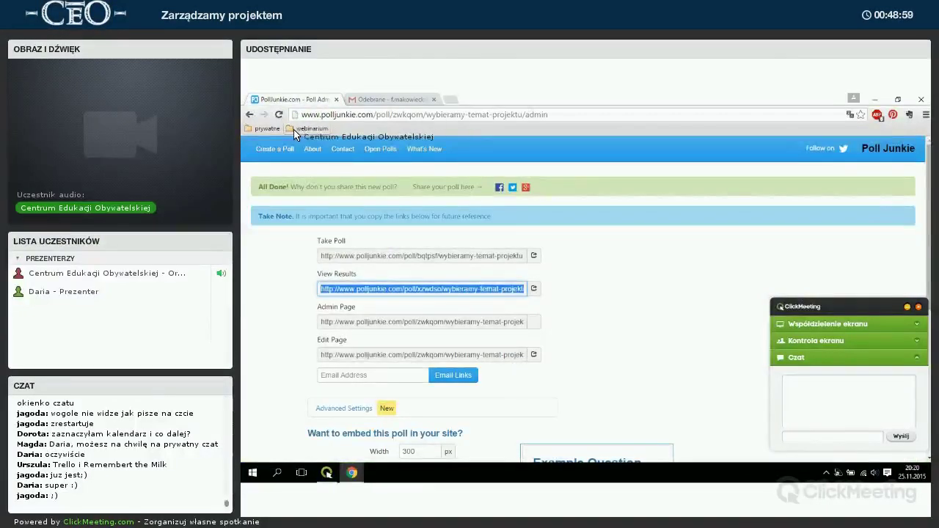
click(300, 130)
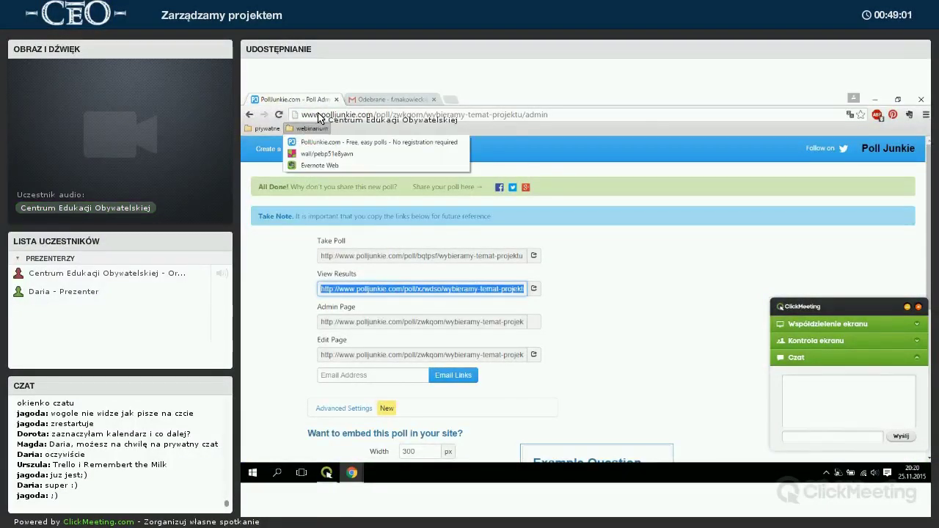
click(320, 115)
text(rember)
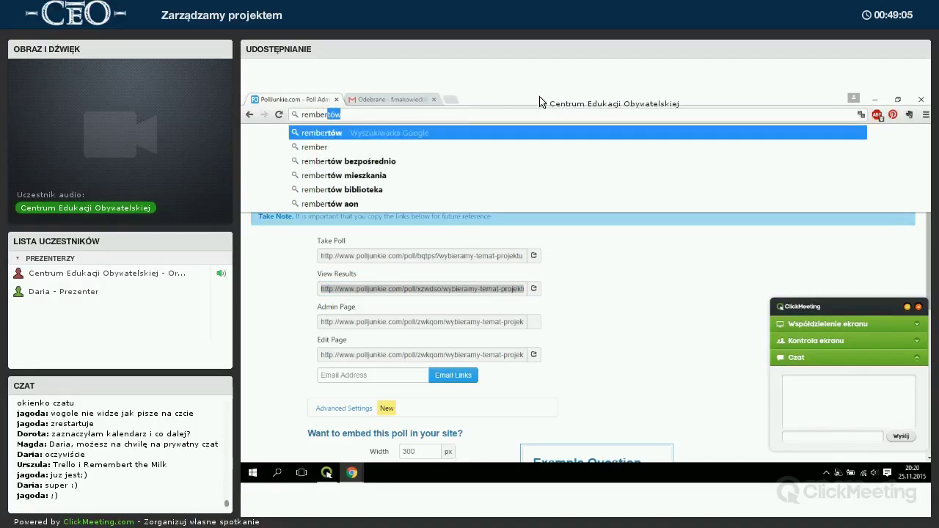
text( the milk)
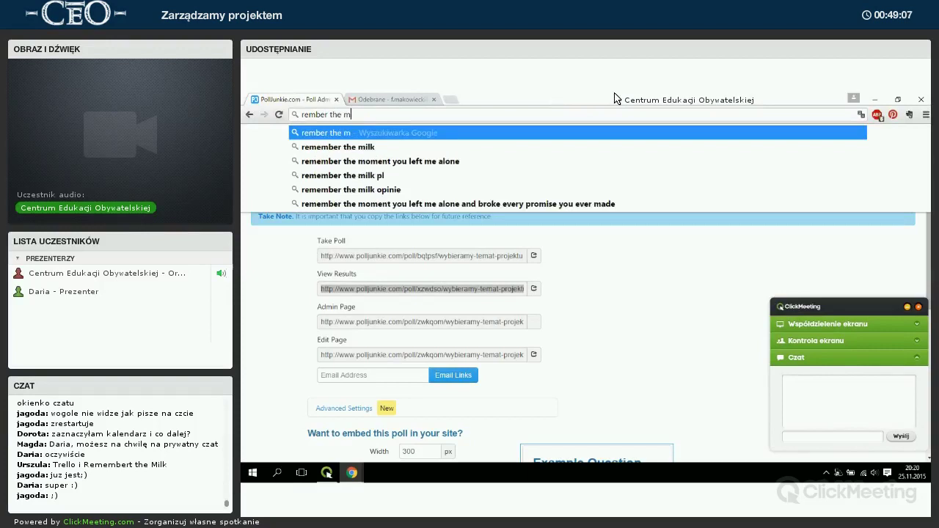
key(Return)
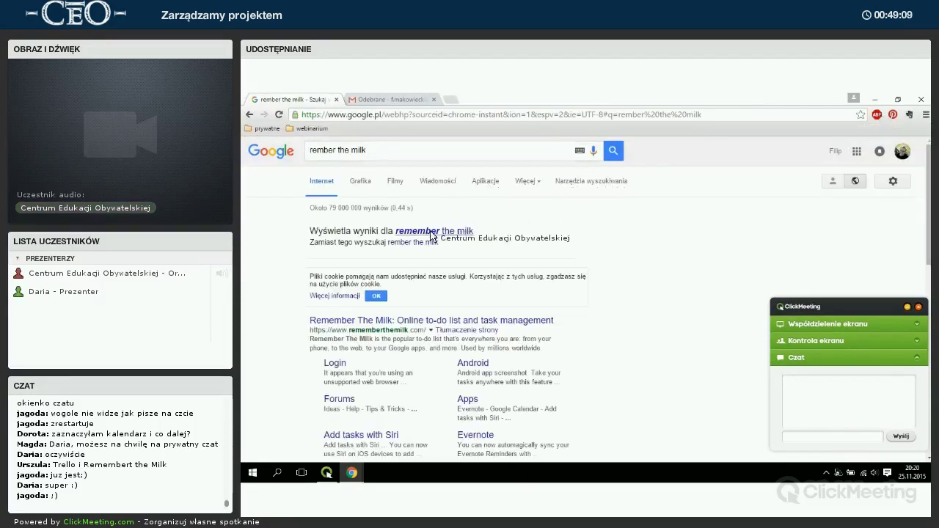
click(407, 233)
click(369, 274)
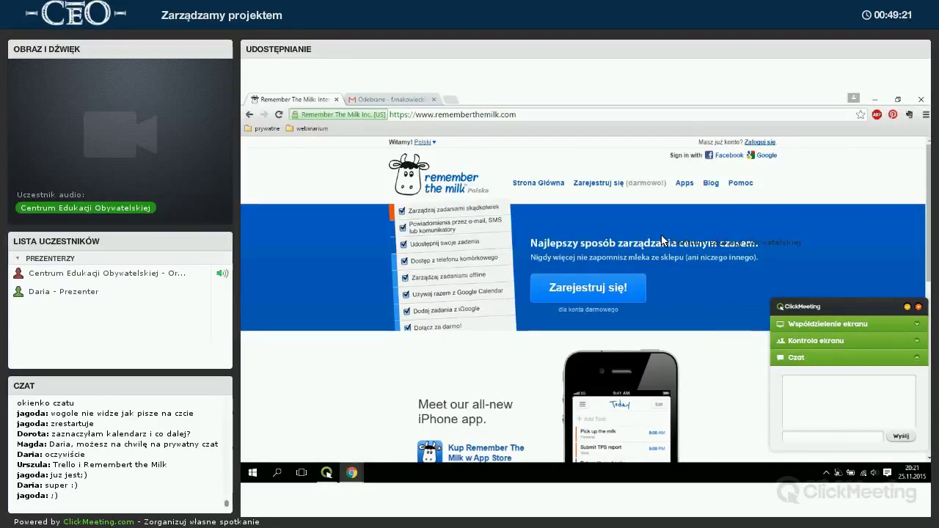
Sign in to Remember The Milk with Google, entering the account username.
click(771, 160)
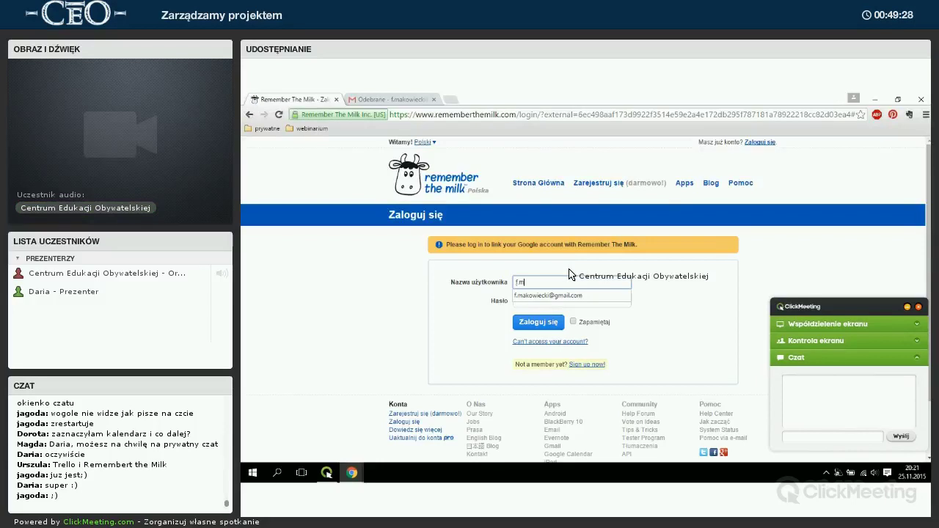
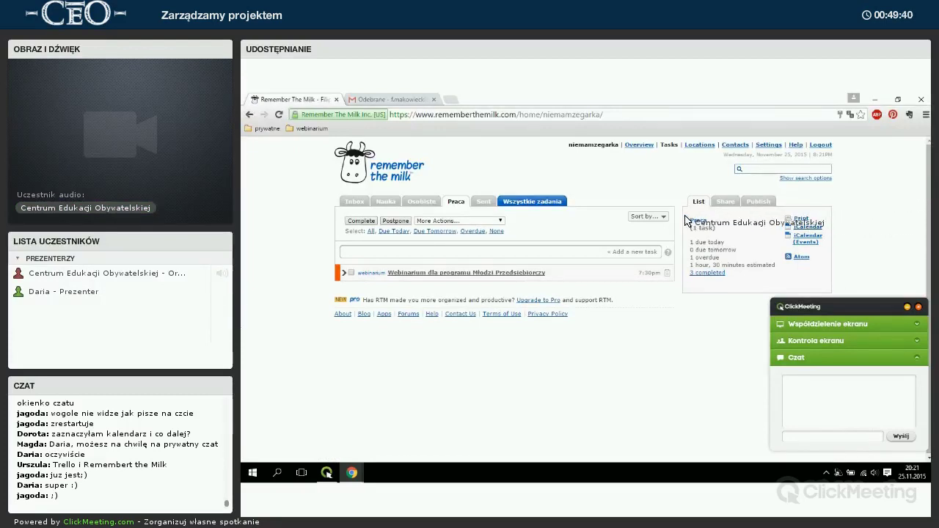
drag(863, 300, 856, 308)
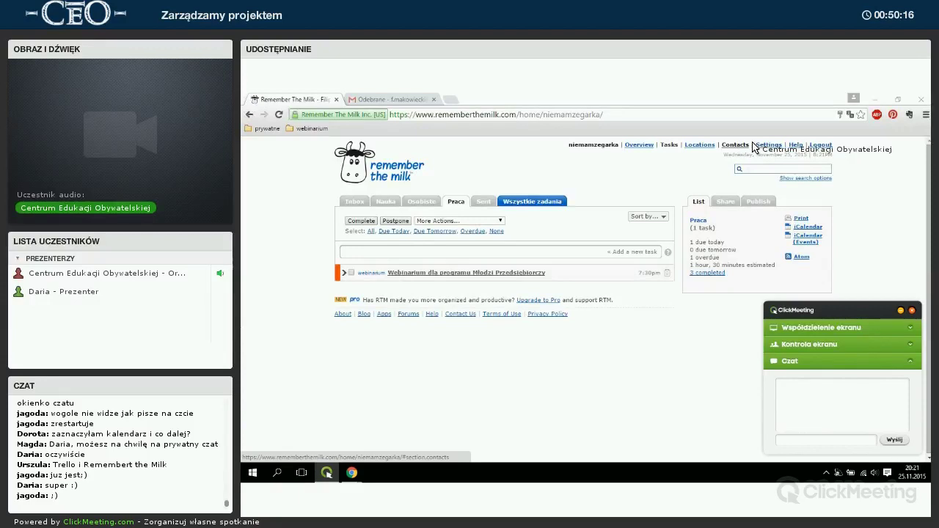
Set the account Language to Polski in Settings and save the changes.
click(768, 144)
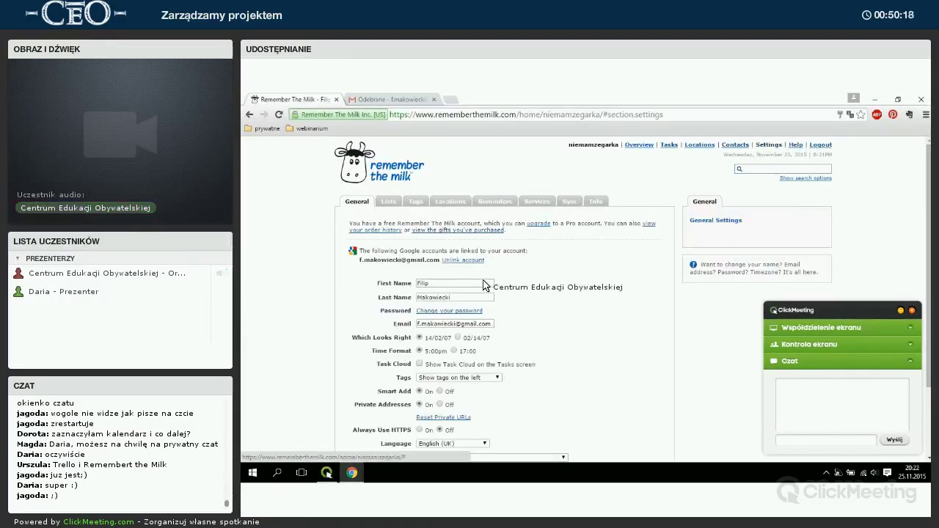
scroll(484, 285, down, 2)
click(459, 353)
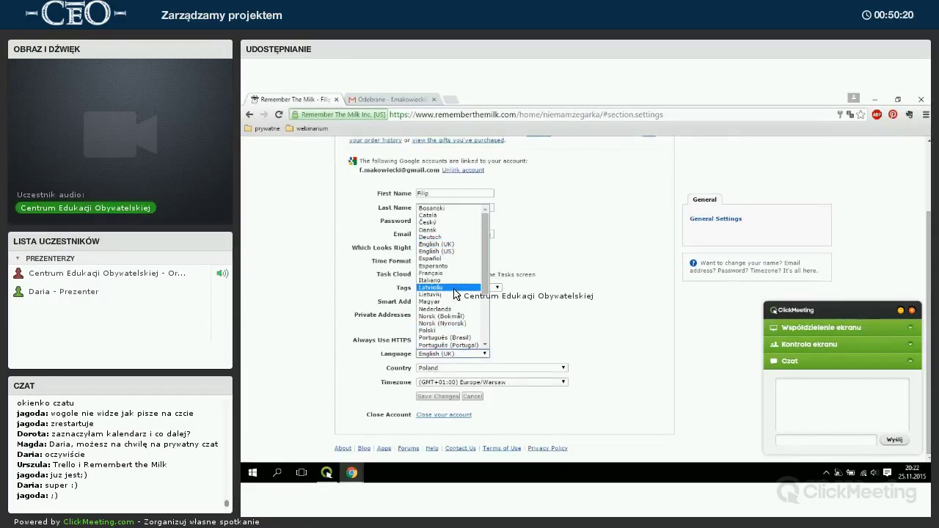
scroll(453, 294, down, 4)
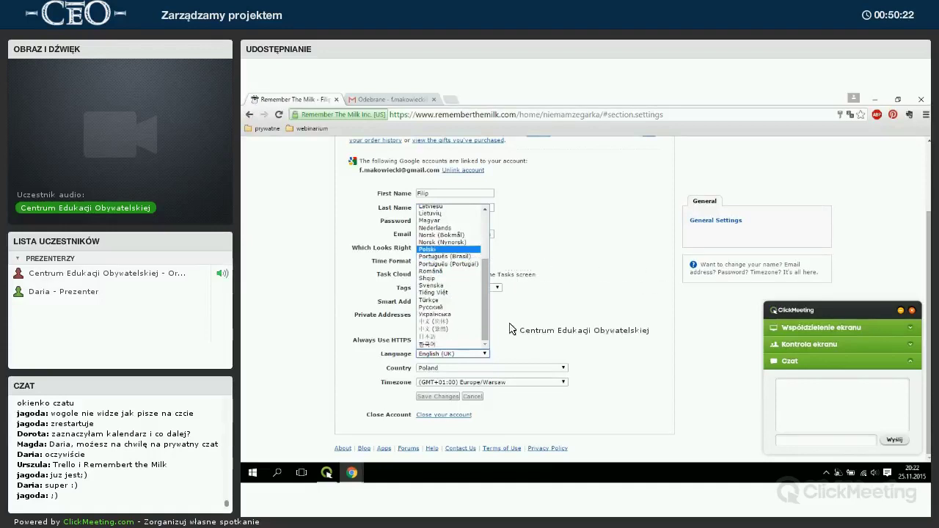
key(Return)
scroll(555, 272, up, 1)
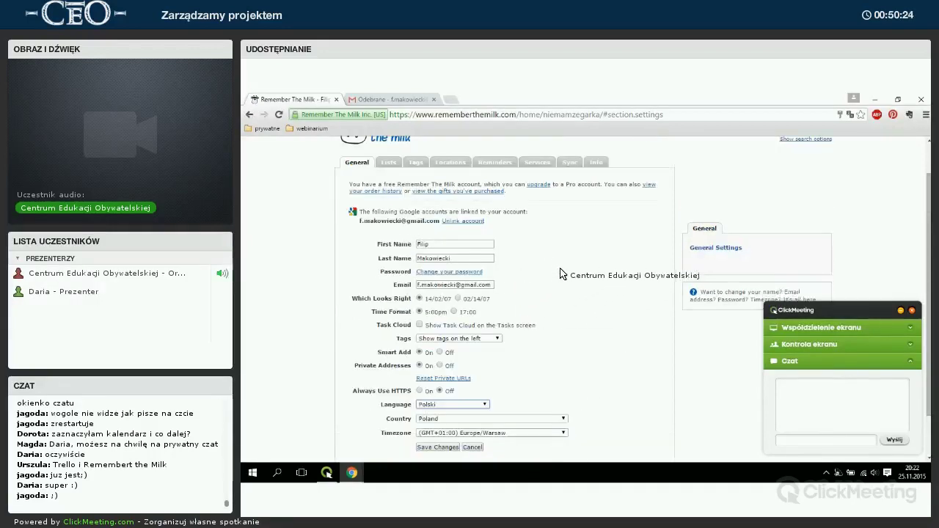
scroll(559, 274, down, 1)
click(439, 397)
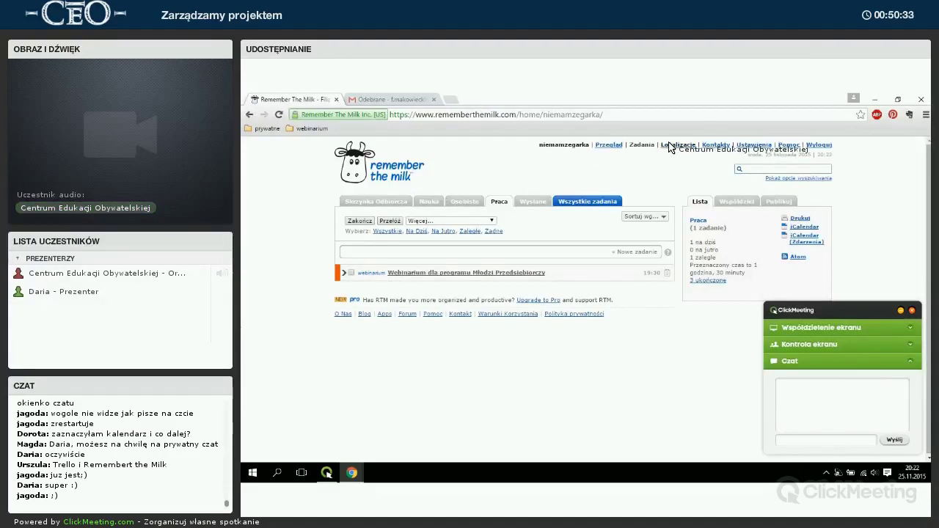
Go to Kontakty and toggle the Dodaj Kontakt entry open, closed and open again.
click(704, 145)
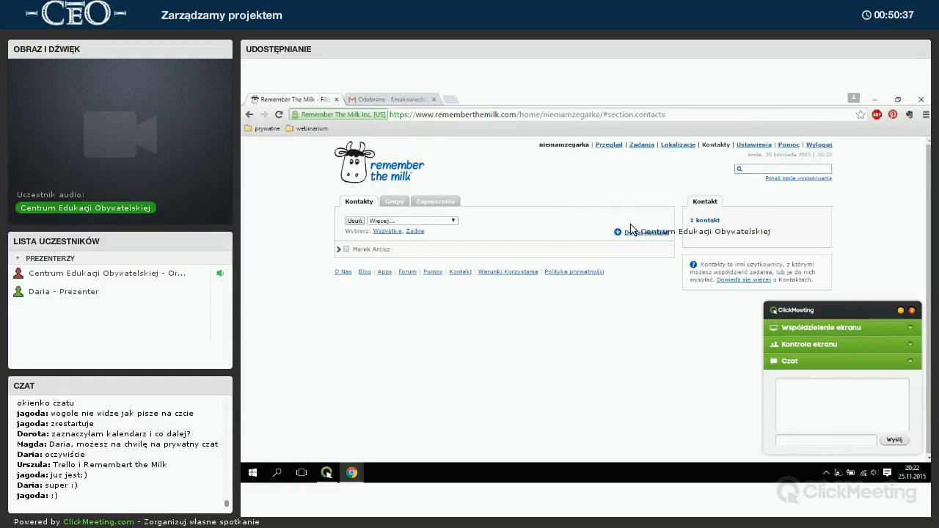
click(629, 234)
click(629, 234)
click(628, 235)
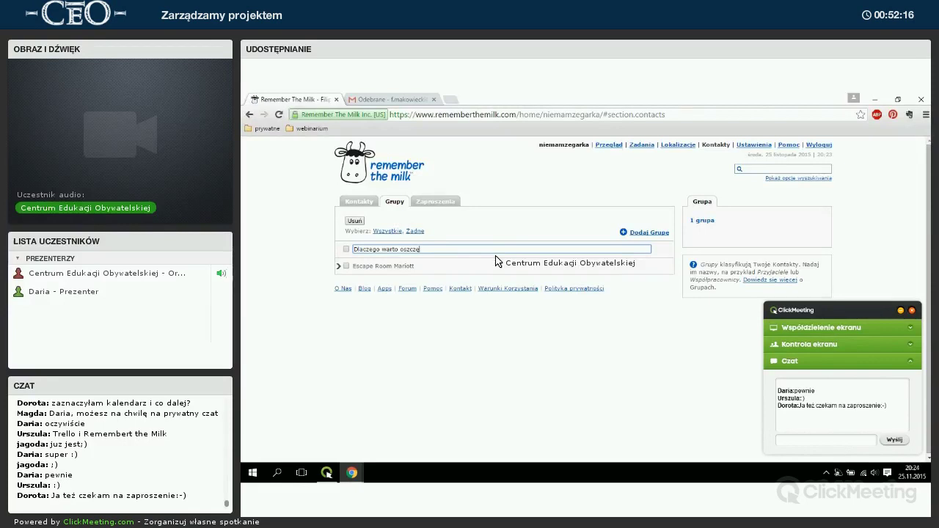
Finish naming the group 'Dlaczego warto oszczędzać?', confirm it, and select it.
text(ć?)
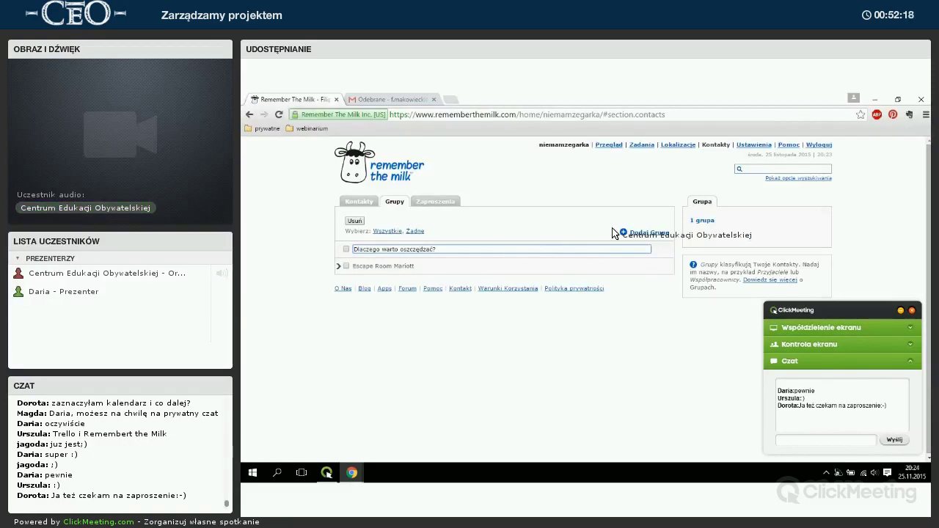
key(Return)
click(408, 247)
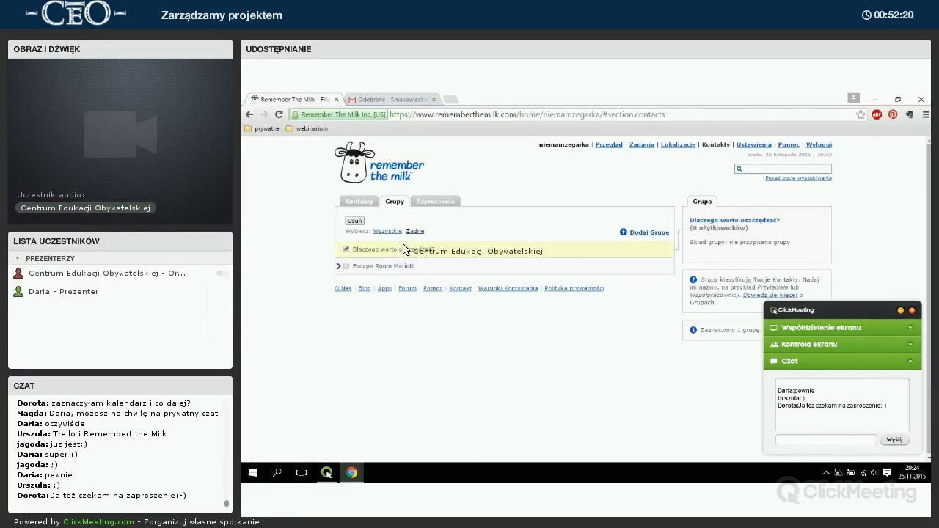
Add the existing contact to the 'Dlaczego warto oszczędzać?' group, then check its members under Grupy.
click(362, 204)
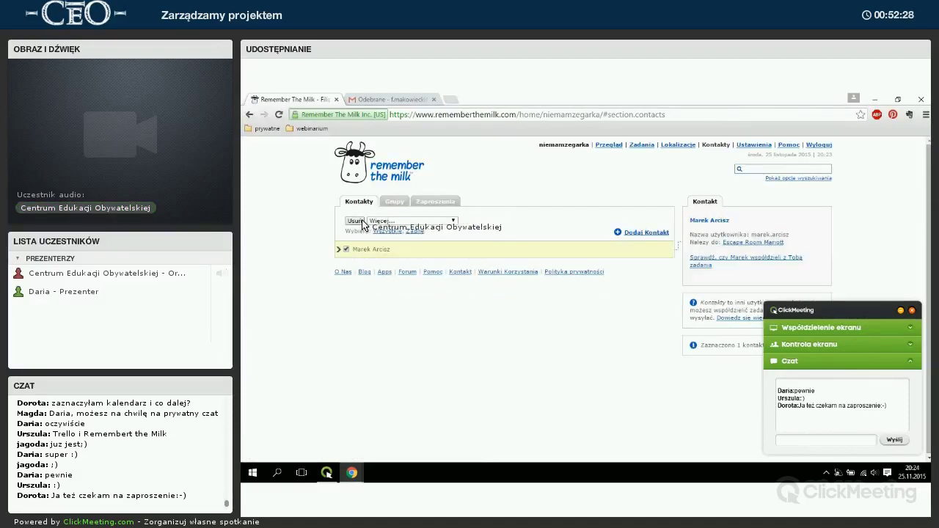
click(431, 222)
click(408, 258)
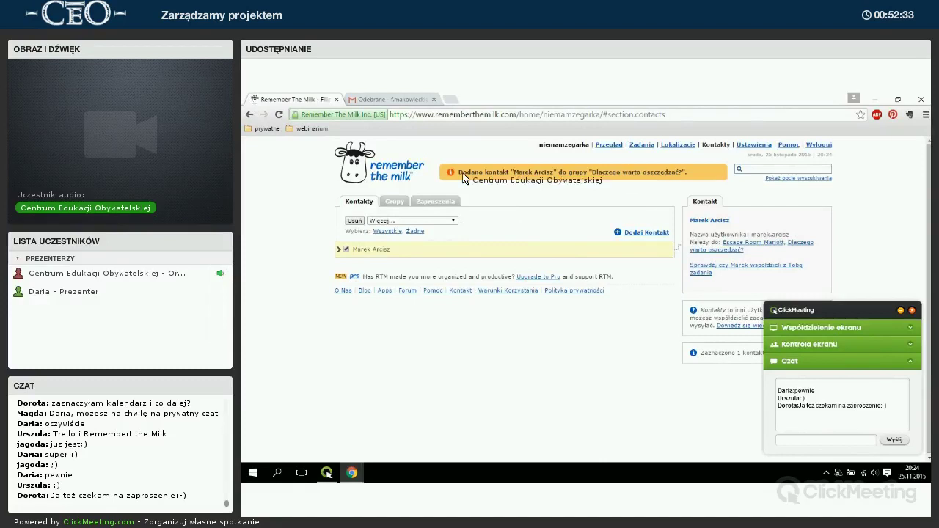
click(394, 200)
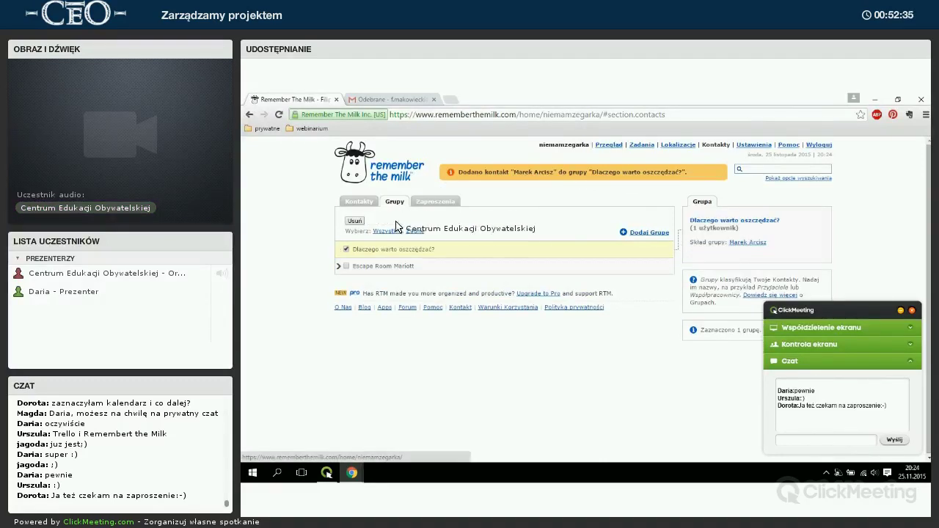
click(378, 249)
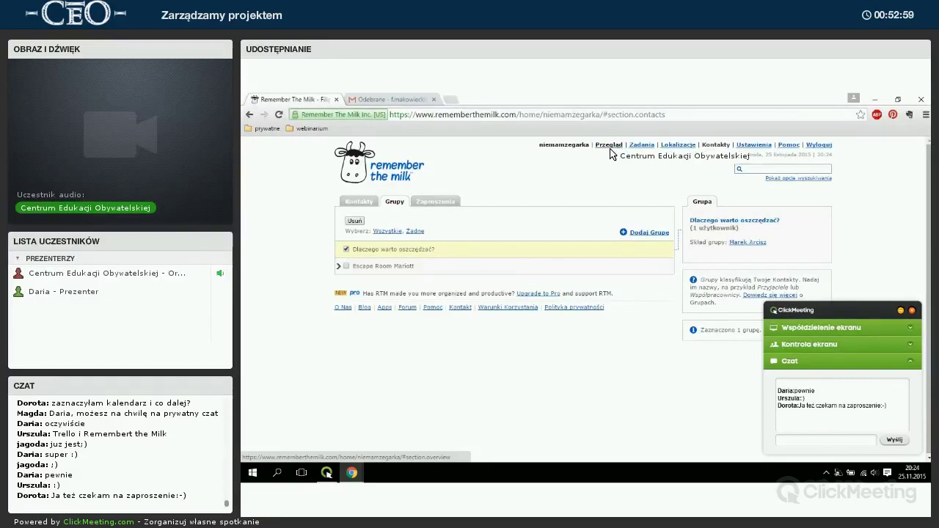
Go through Przegląd to Zadania and open the empty Skrzynka Odbiorcza list.
click(609, 145)
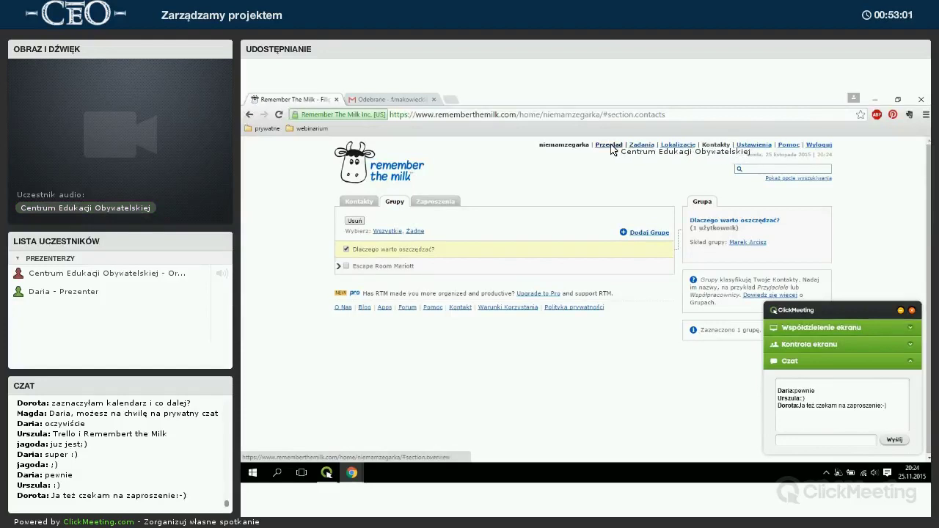
click(643, 146)
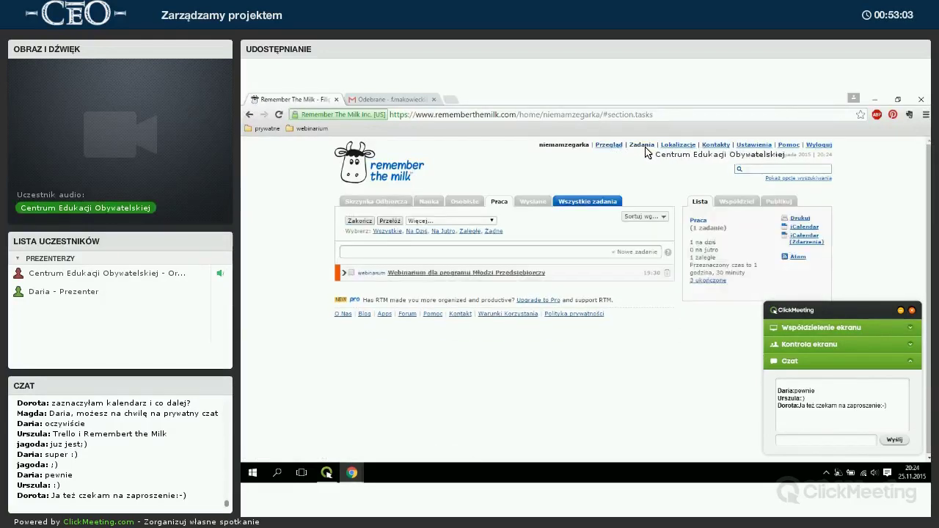
click(382, 204)
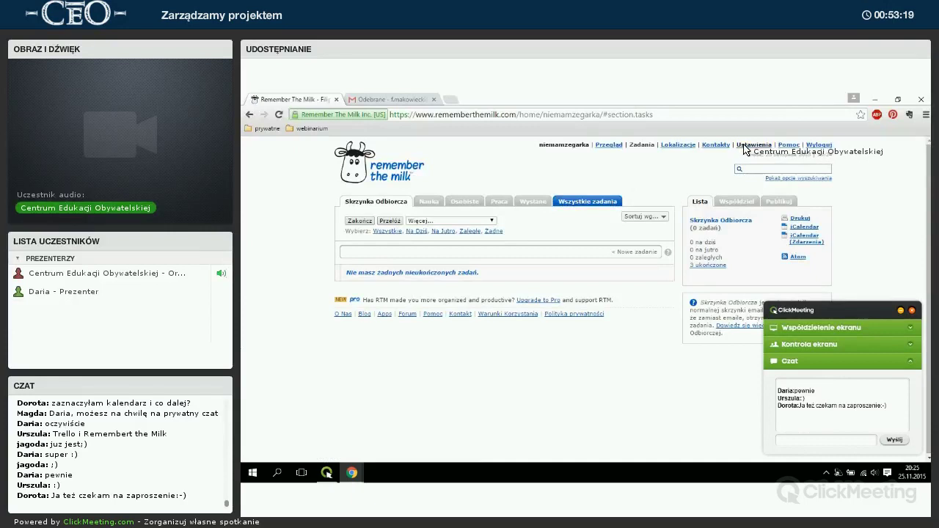
Add the list 'Dlaczego warto oszczędzać?' under Settings > Listy, then return to Zadania.
click(745, 146)
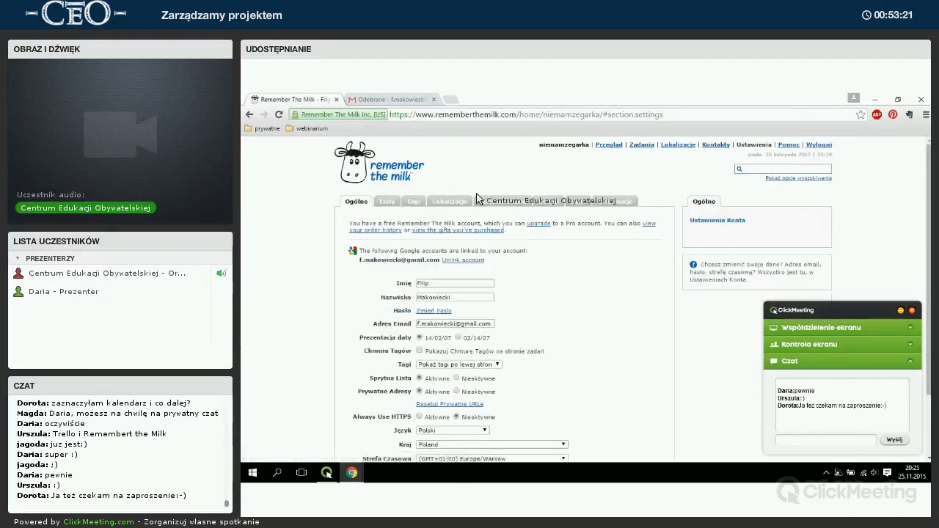
click(387, 204)
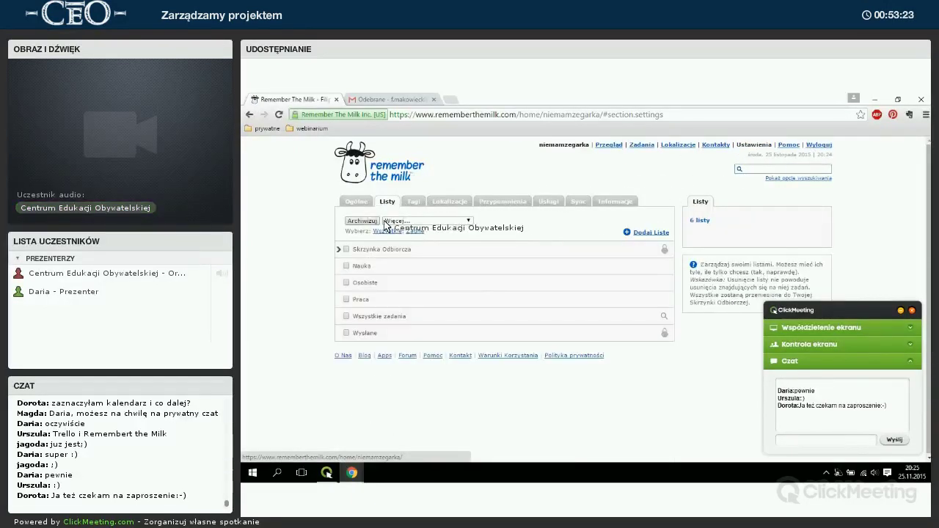
click(650, 233)
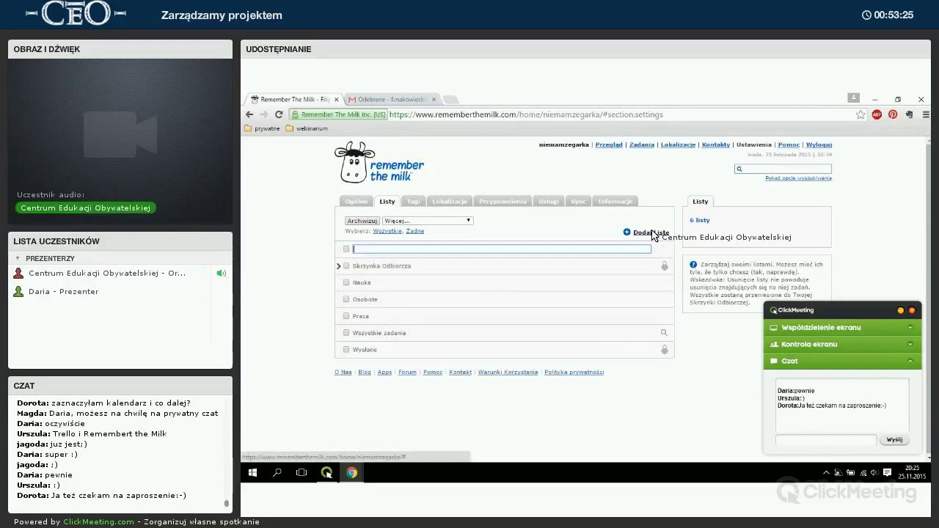
text(Dlaczego warto oszczędzać)
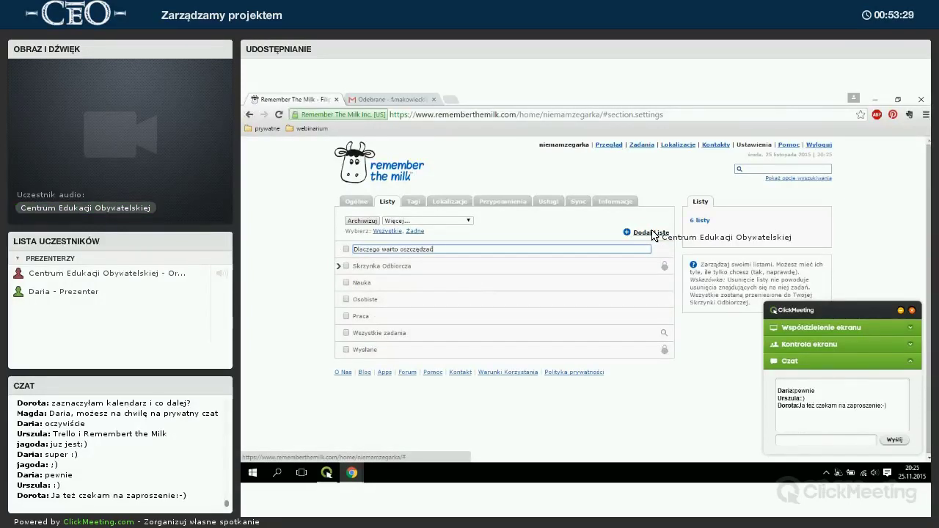
text(?)
key(Return)
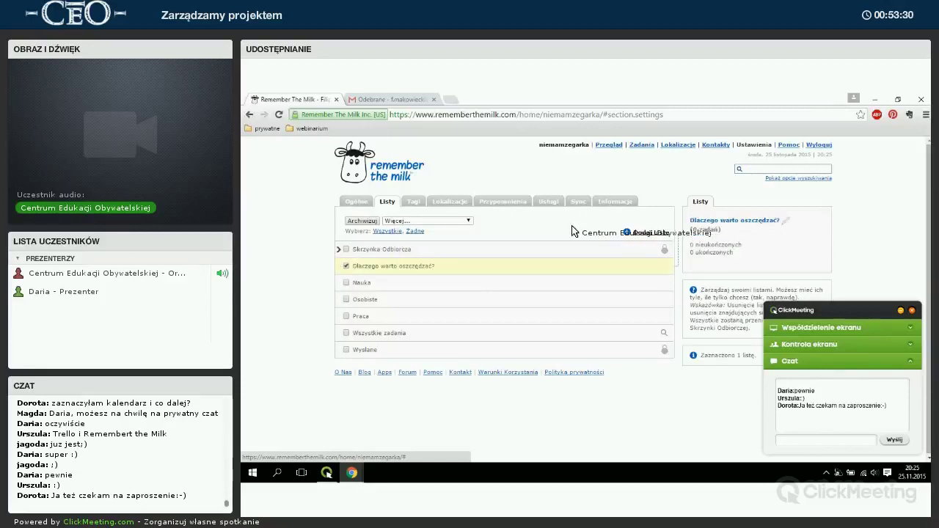
click(639, 146)
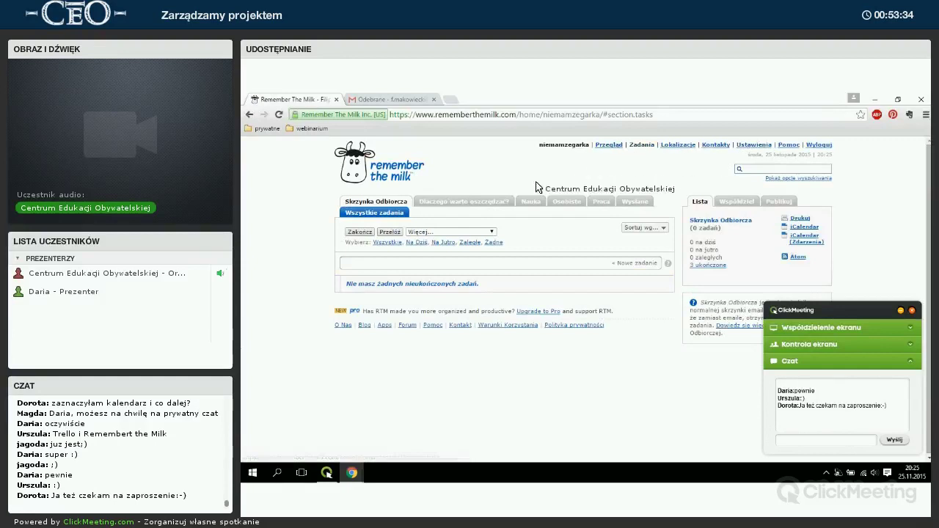
Open the 'Dlaczego warto oszczędzać?' list, glance at Kontakty > Grupy, and return to Zadania.
click(455, 202)
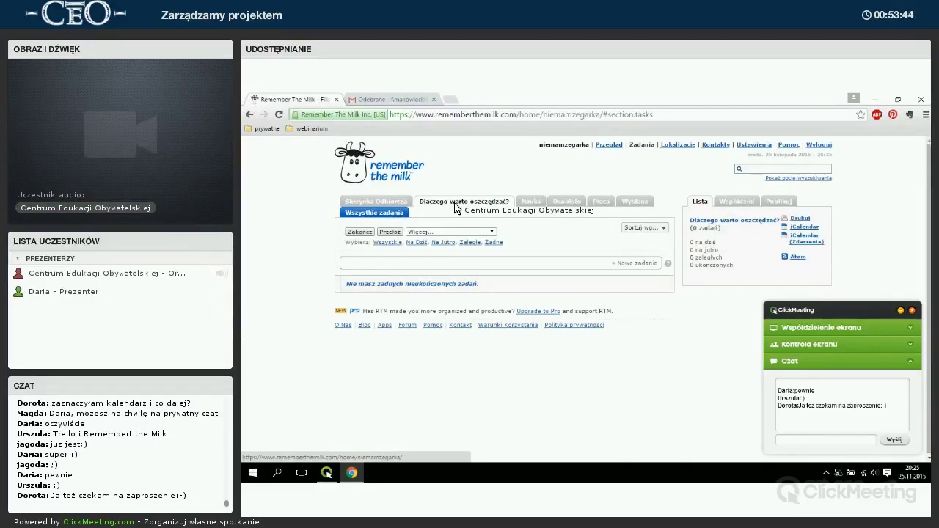
click(716, 146)
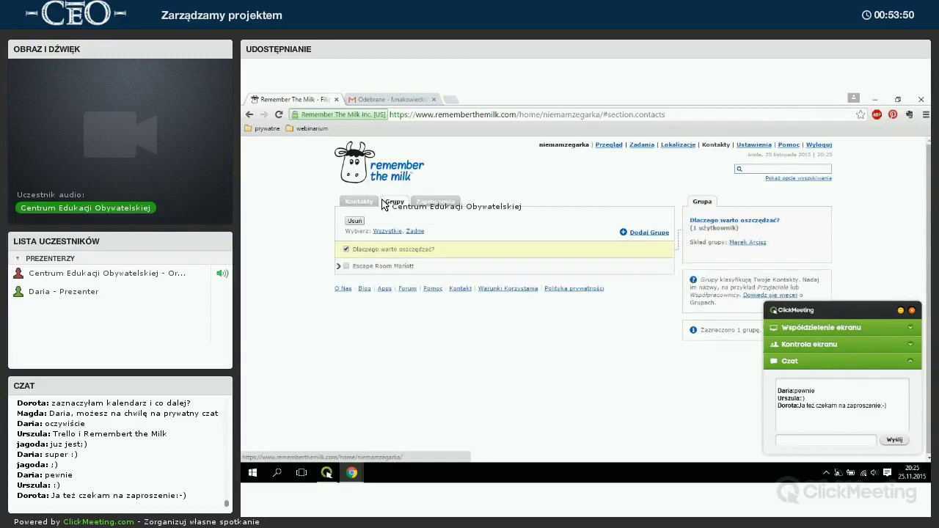
click(370, 219)
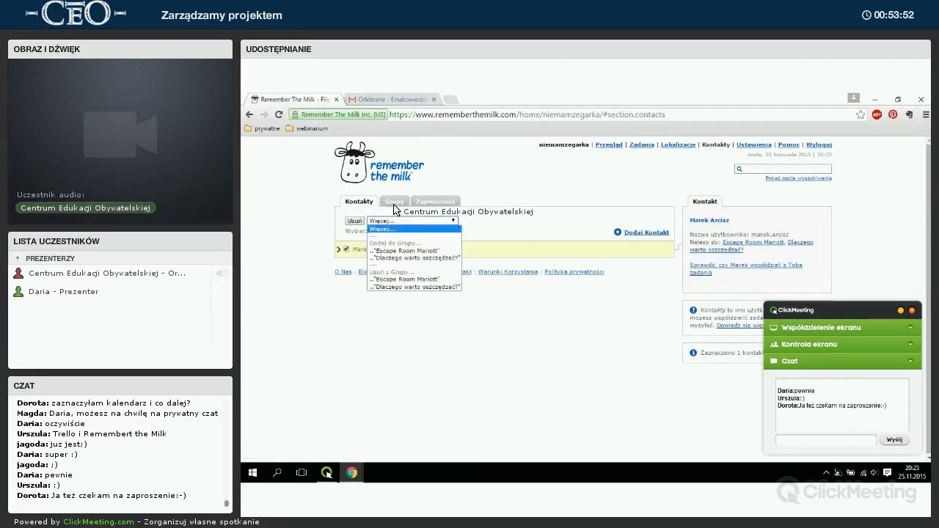
click(392, 239)
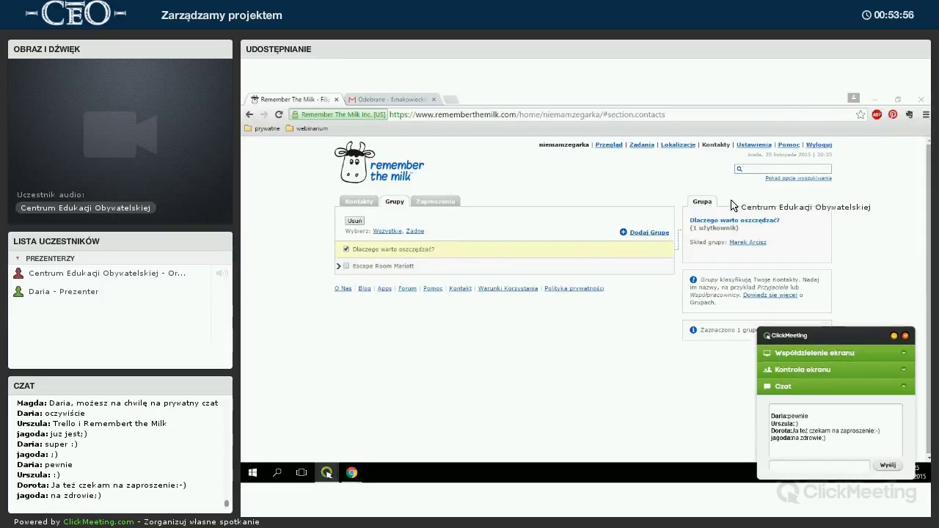
click(650, 145)
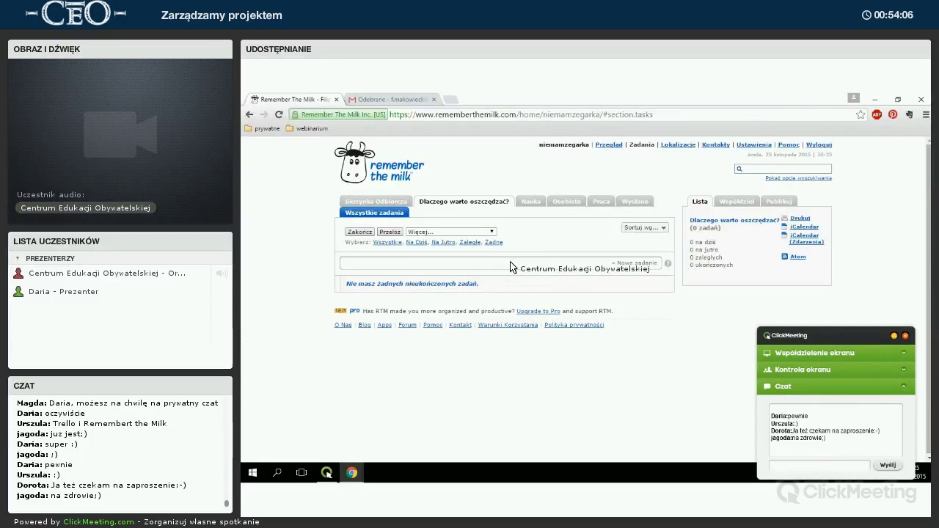
Add tasks 'Wybór dokładnego tematu projektu' and 'Przeprowadzenie burzy mózgów'.
click(602, 266)
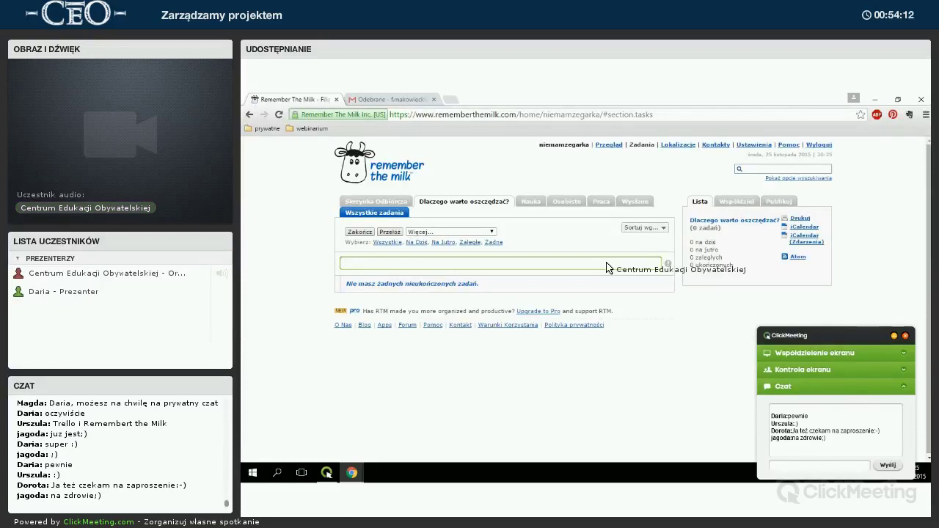
text(Wybór tematu p)
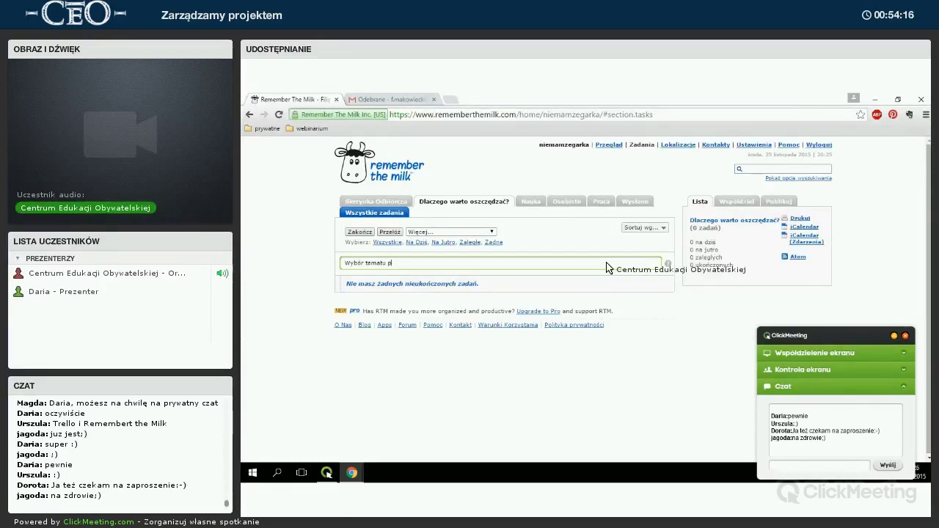
key(BackSpace)
key(BackSpace)
key(BackSpace)
key(BackSpace)
key(BackSpace)
text(dokładnego tematu projektu)
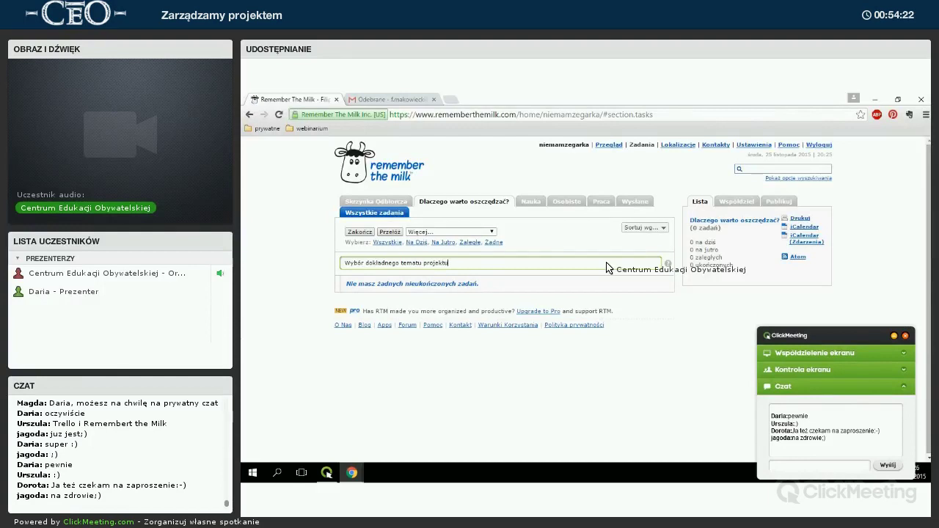
key(Return)
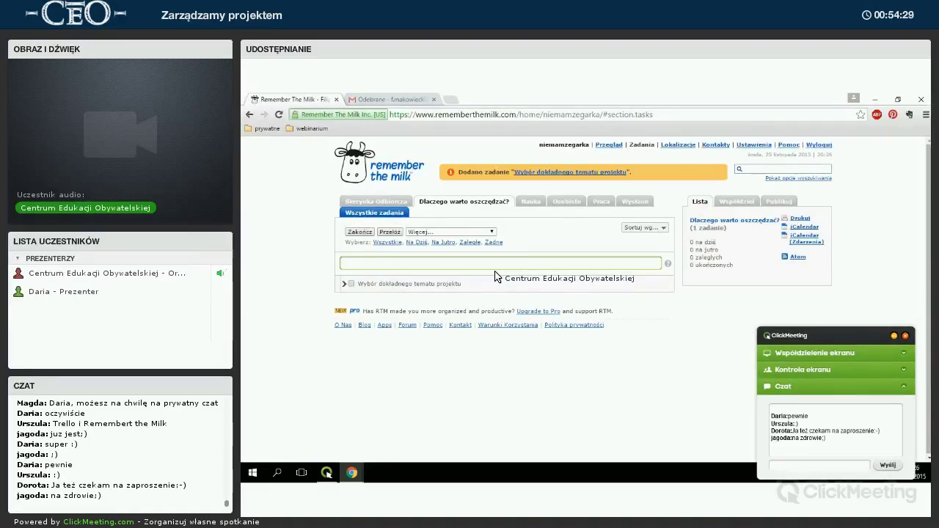
text(Przeprowad)
key(super)
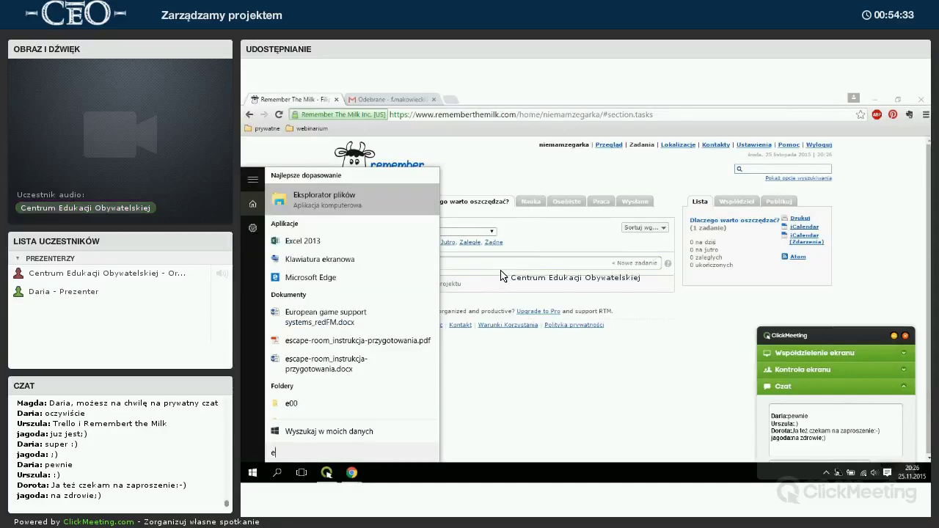
key(Escape)
text(zenie burzy)
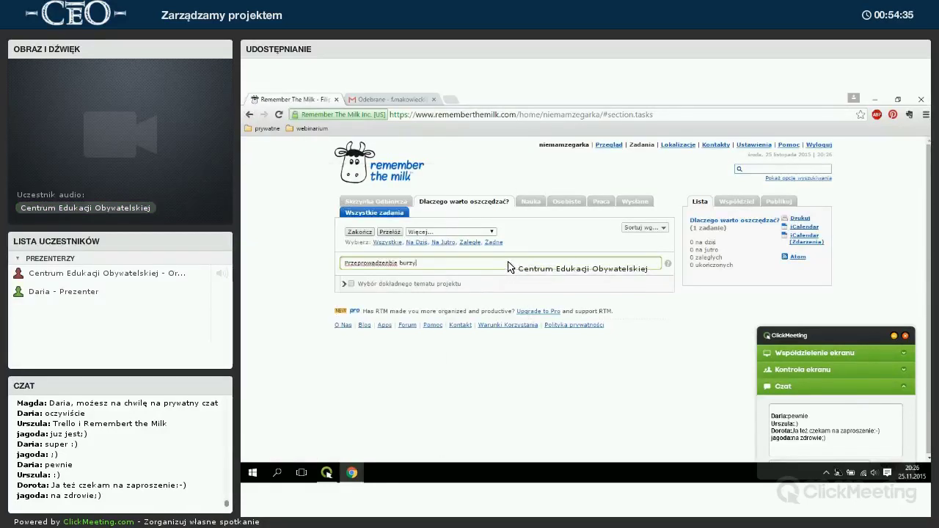
key(ctrl+BackSpace)
text(burzy mózgów)
key(Return)
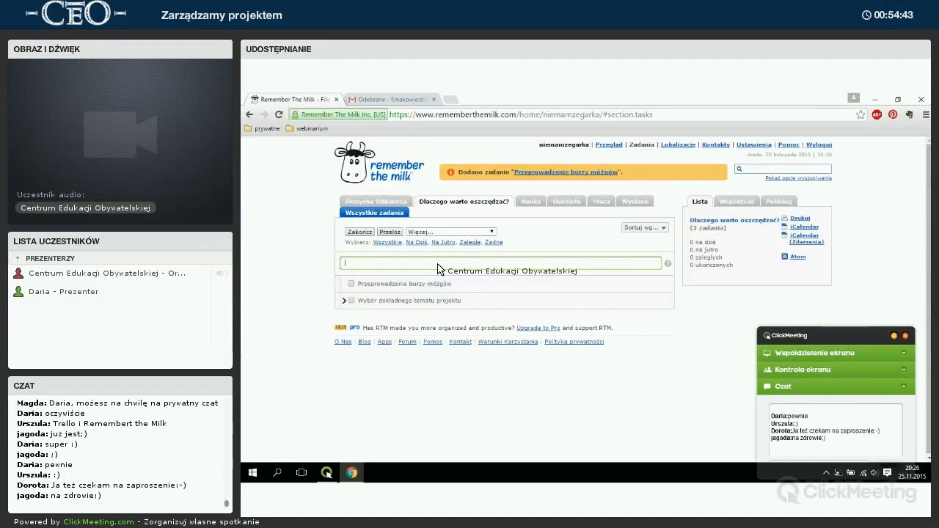
Add tasks 'Podział obowiązków w zespole', 'Zebranie materiałów nt. oszczędzania w Polsce' and 'Przygotowanie prezentacji'.
text(Podział opbow)
key(BackSpace)
key(BackSpace)
key(BackSpace)
key(BackSpace)
text(bowiązków w)
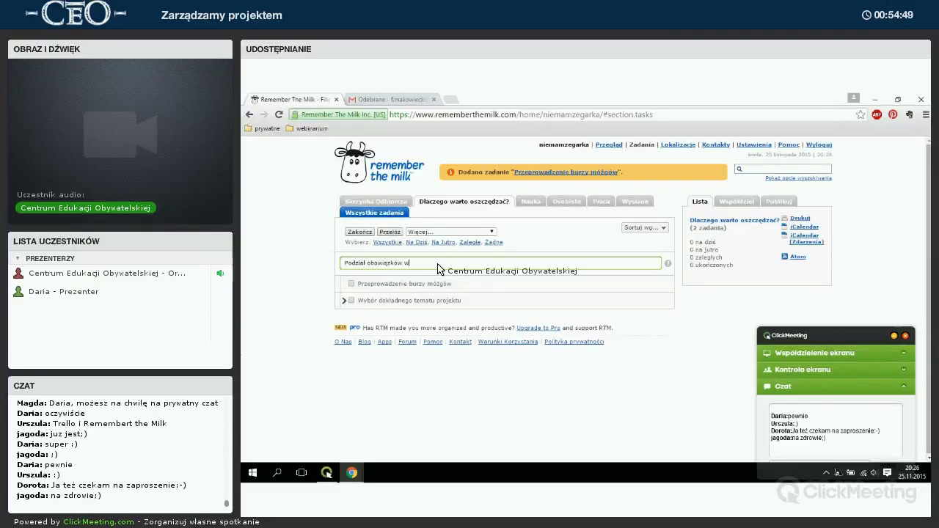
text( zespole)
key(Return)
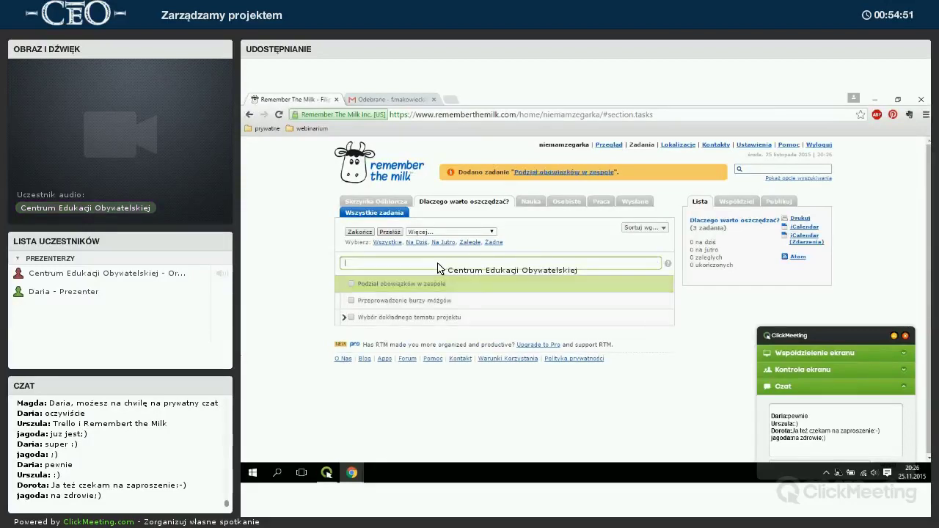
text(Zebranie materiałów)
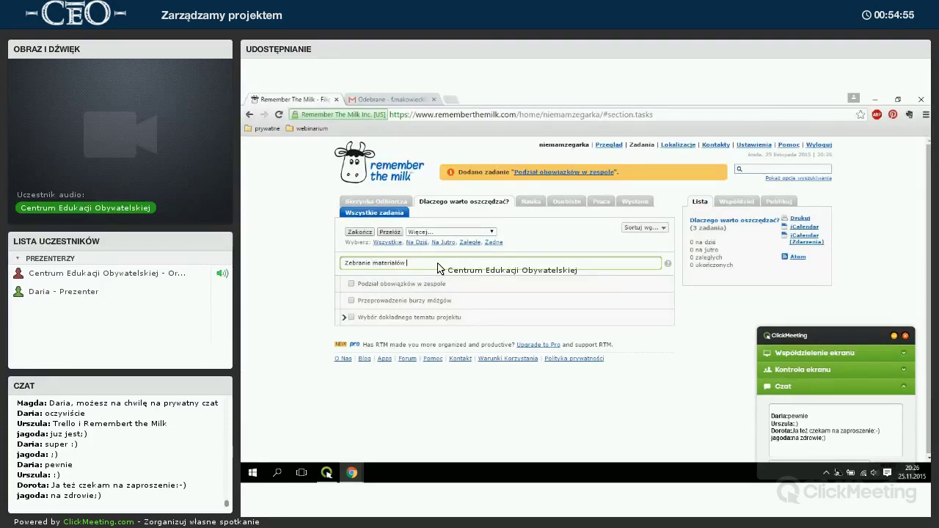
text( nt. oszczędzania w Polsce)
key(Return)
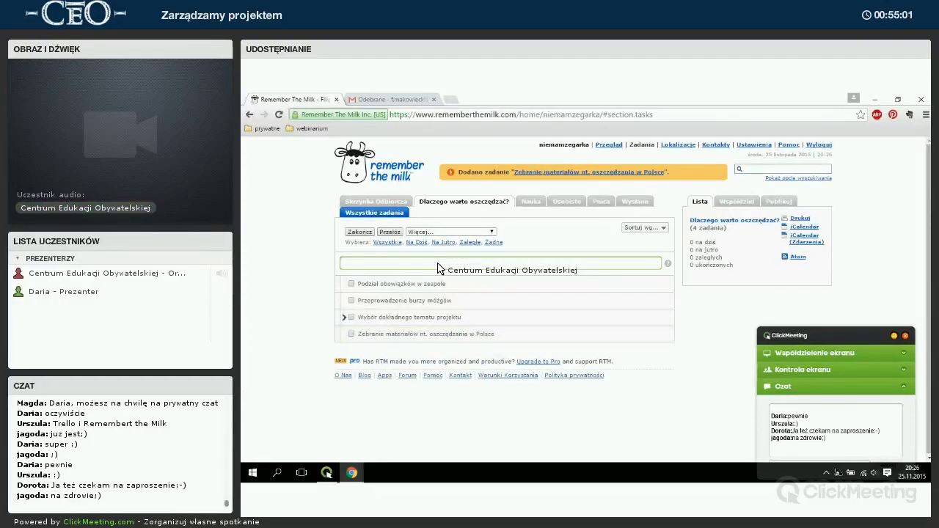
text(Przygotowanie preze)
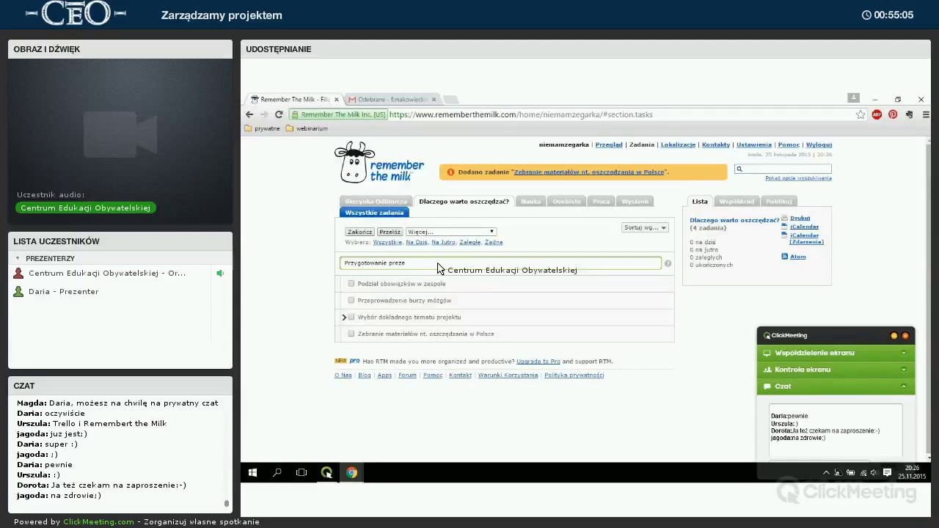
text(ntacji)
key(Return)
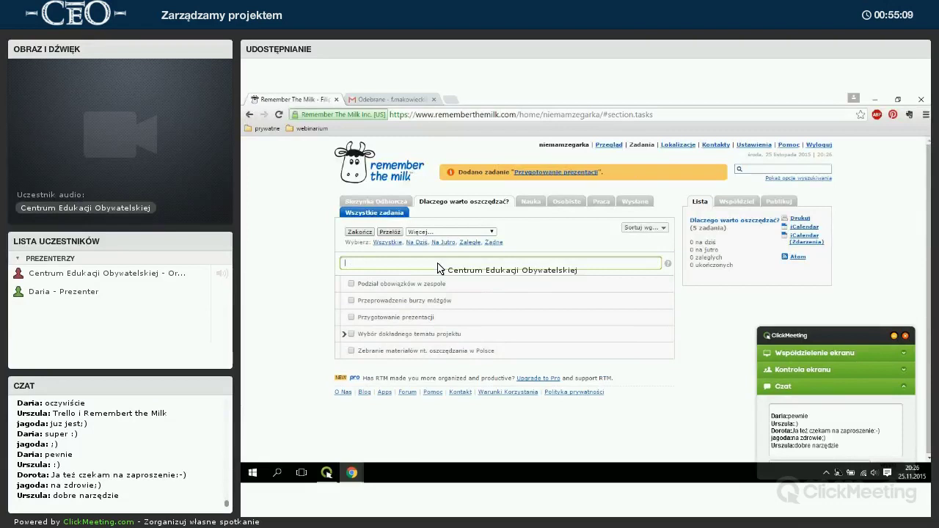
Add tasks 'Przeprowadzenie wywiadów z rodzicami' and 'Przeprowadzenie lekcji dla młodszych klas'.
text(Przeprow)
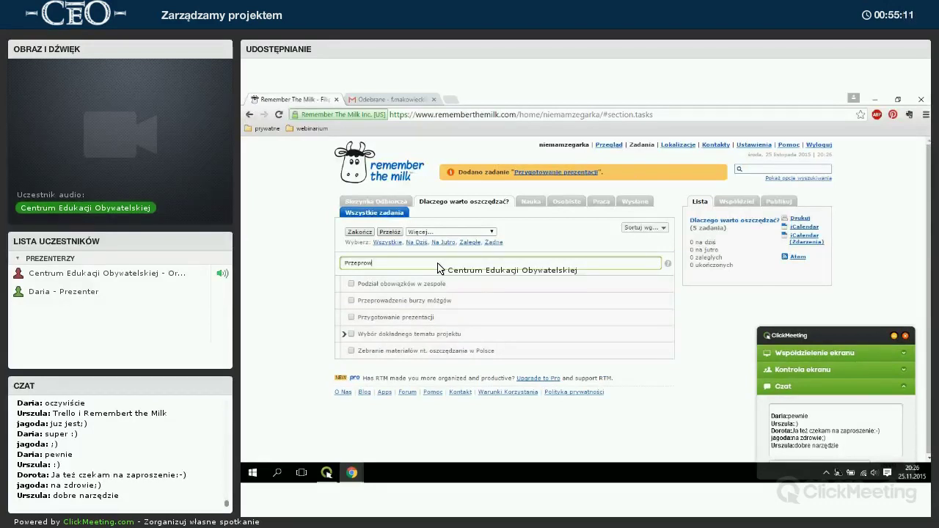
text(adzenie wywiadów z )
text(d)
key(BackSpace)
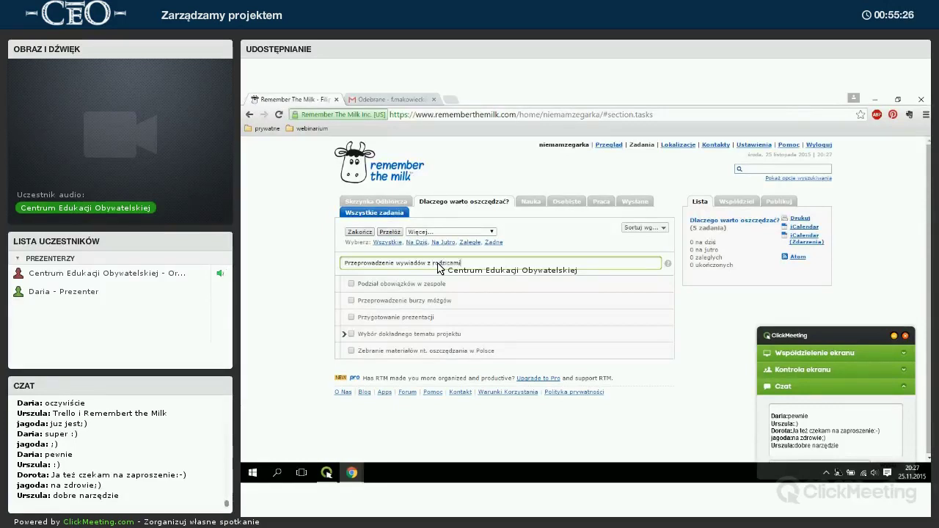
key(Return)
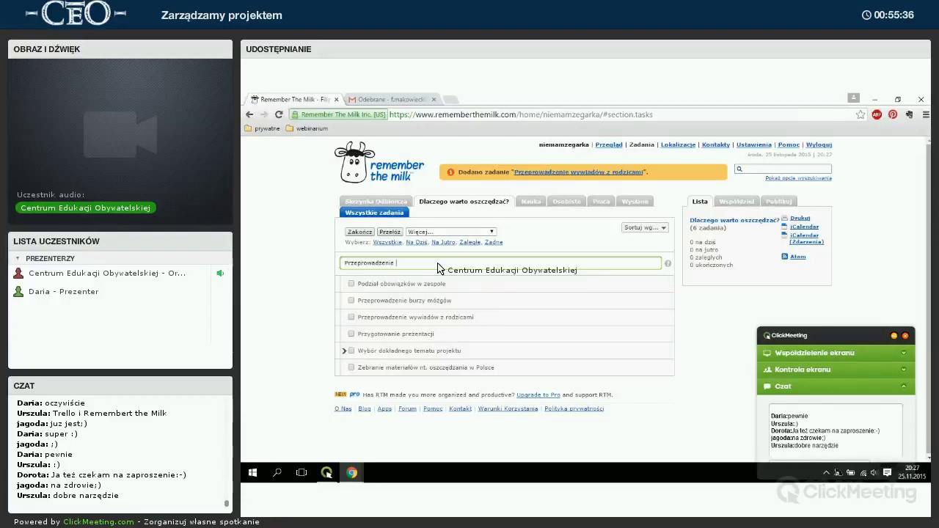
key(BackSpace)
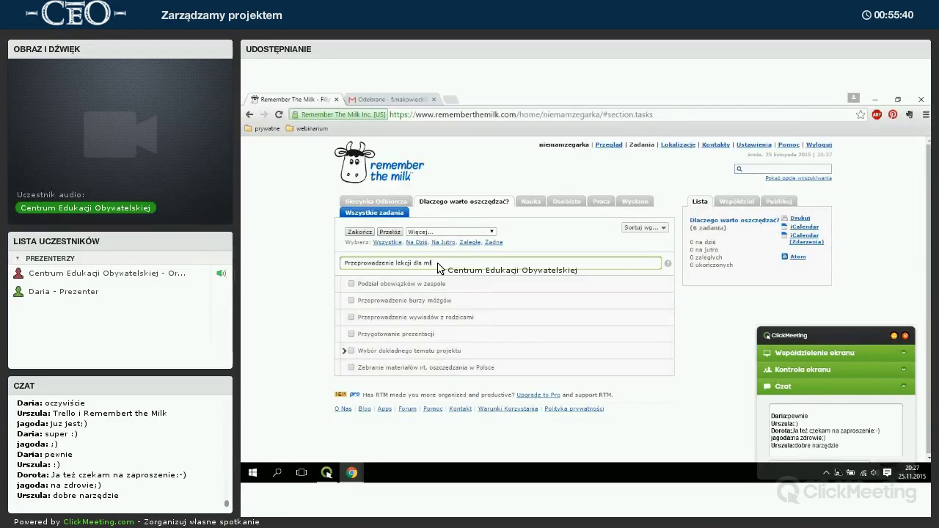
key(BackSpace)
text(szych klas)
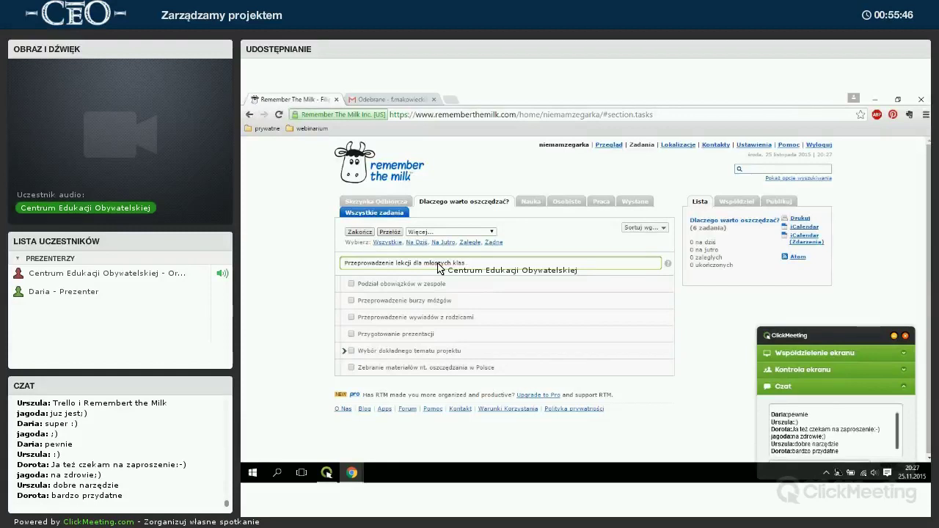
key(Return)
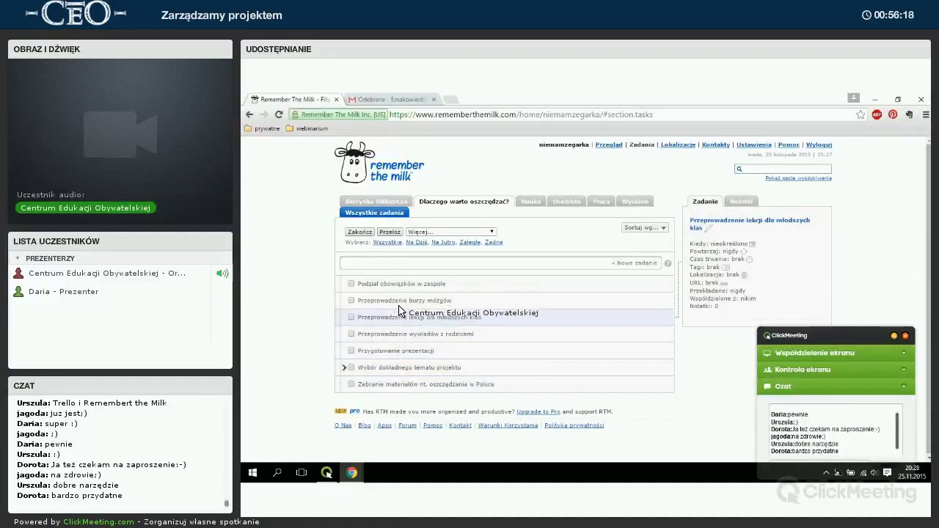
Change the Przeprowadzenie burzy mózgów due date to '1 grudnia 2015' (Tuesday, 1 December 2015).
click(449, 302)
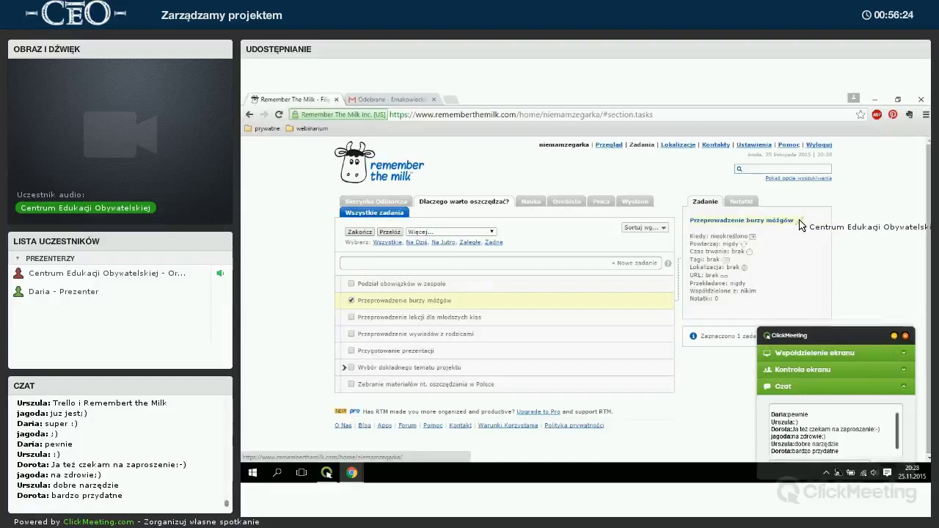
click(740, 237)
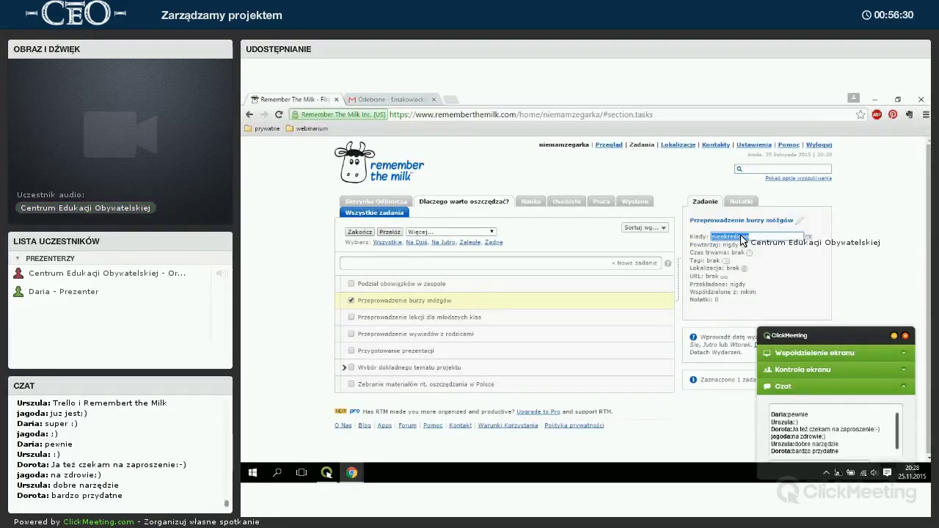
text(j)
text(.12.2015)
key(Return)
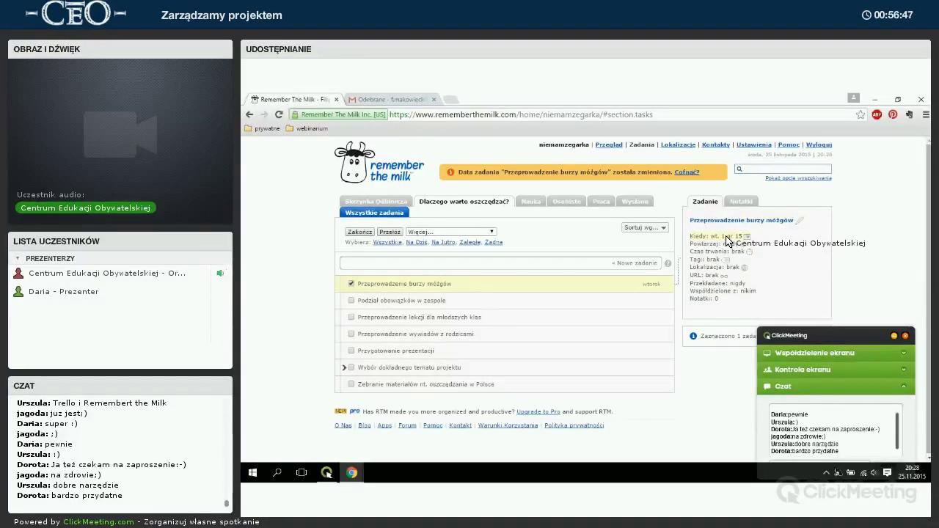
click(736, 239)
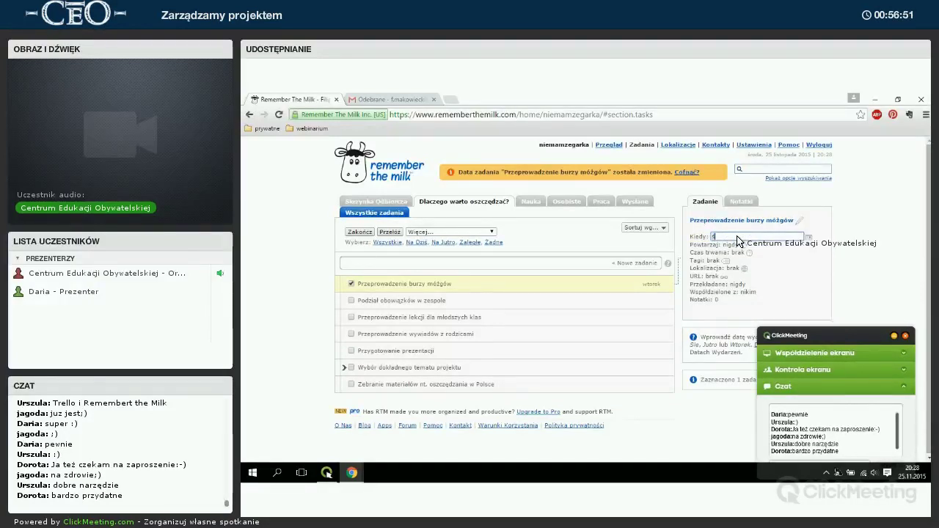
key(Return)
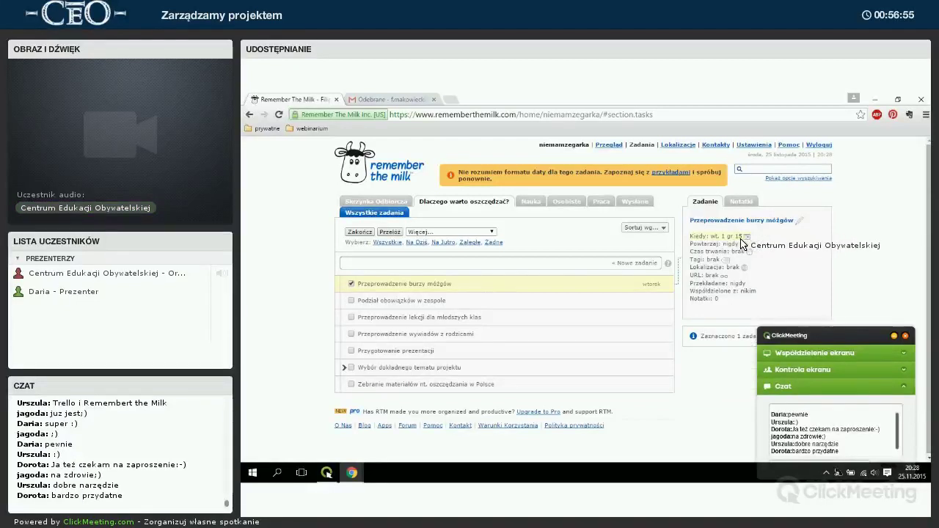
click(732, 240)
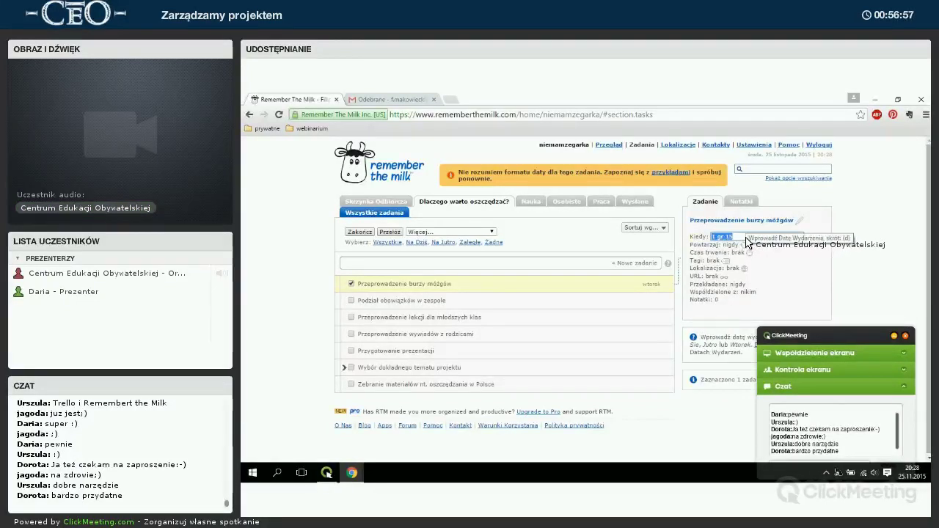
key(BackSpace)
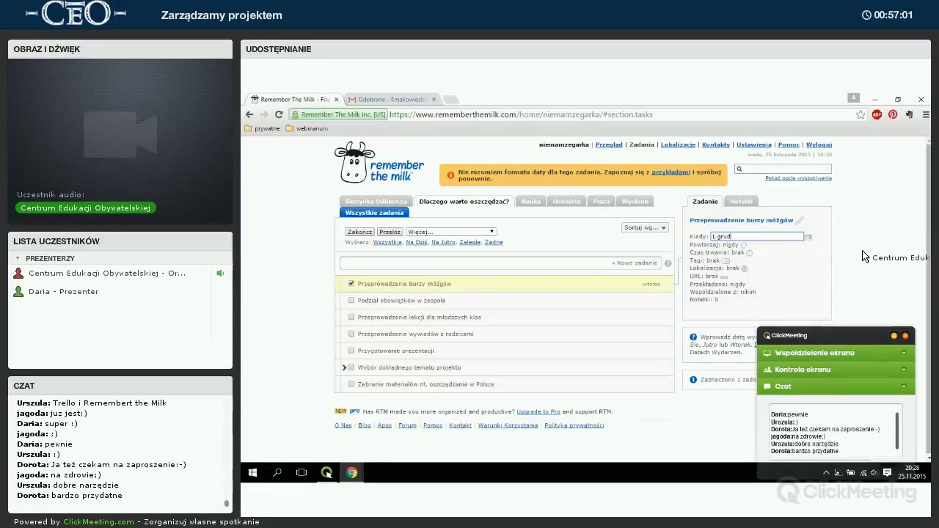
text(1 grudnia 2015)
key(Return)
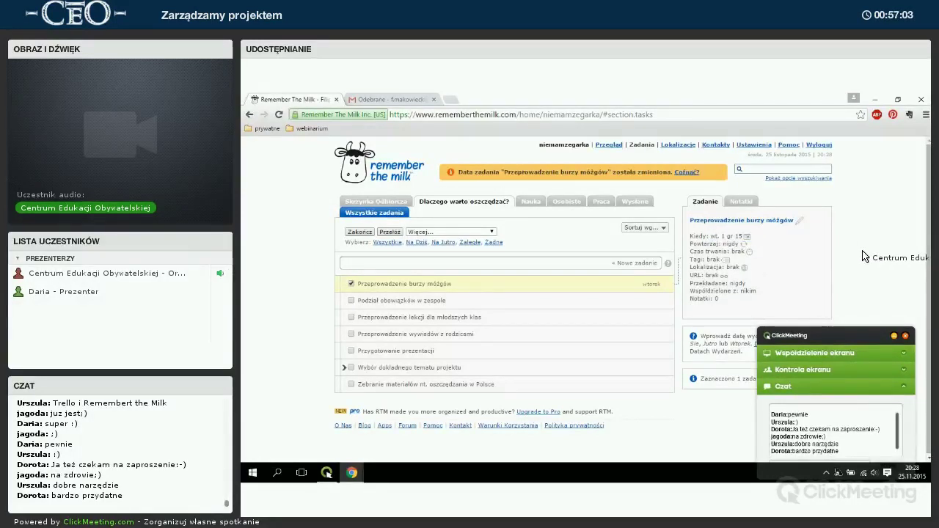
Leave the brainstorming task's repeat setting unchanged and begin adding a new task.
click(734, 245)
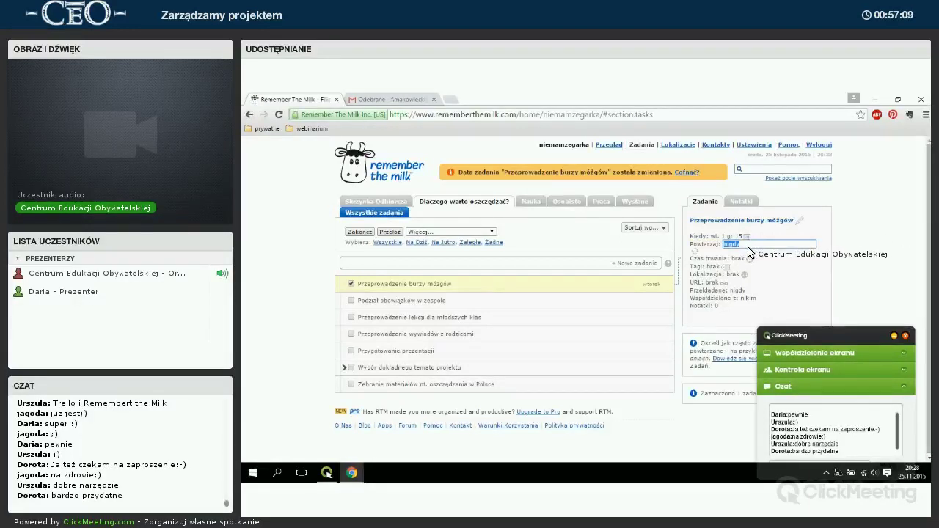
key(Return)
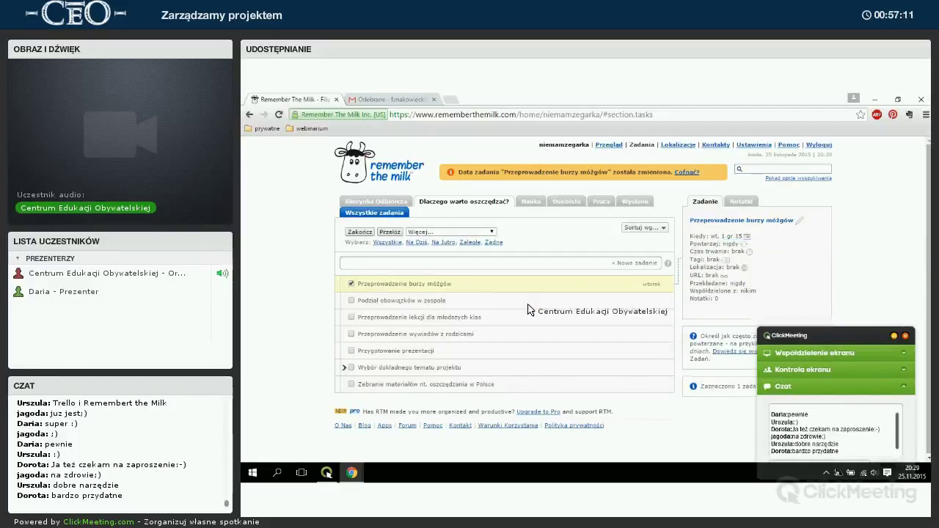
click(443, 265)
Add the task 'Przegląd tygodników opinii' and select it.
text(Przeglą)
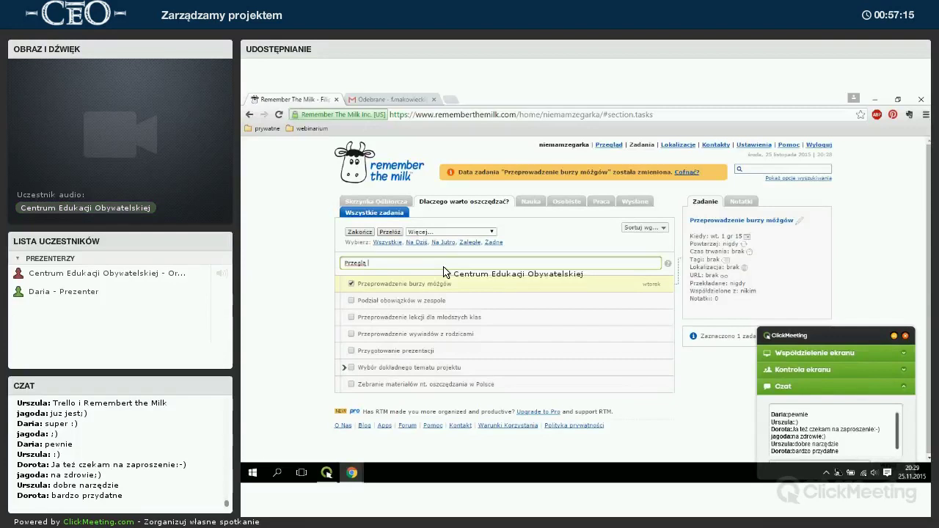
text(d)
key(BackSpace)
key(BackSpace)
key(BackSpace)
key(BackSpace)
key(BackSpace)
text(tygodników)
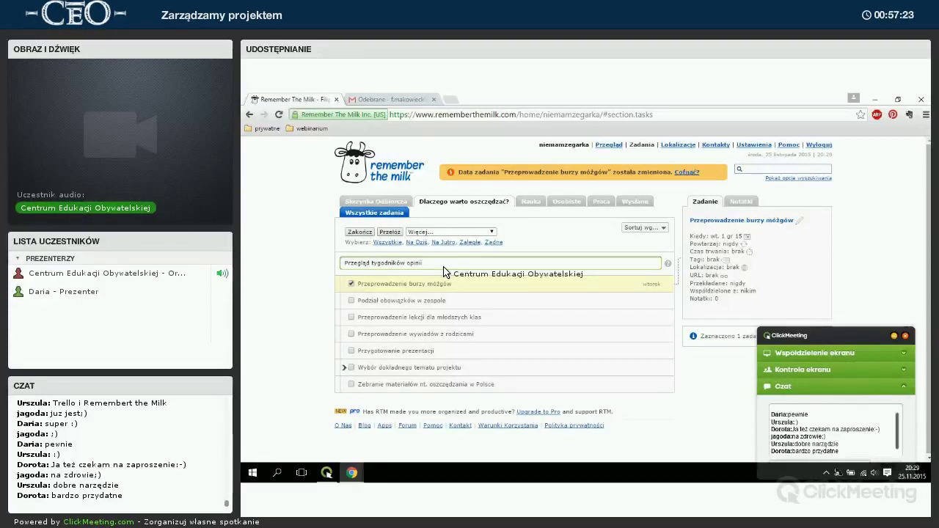
text( opinii)
key(Return)
click(415, 319)
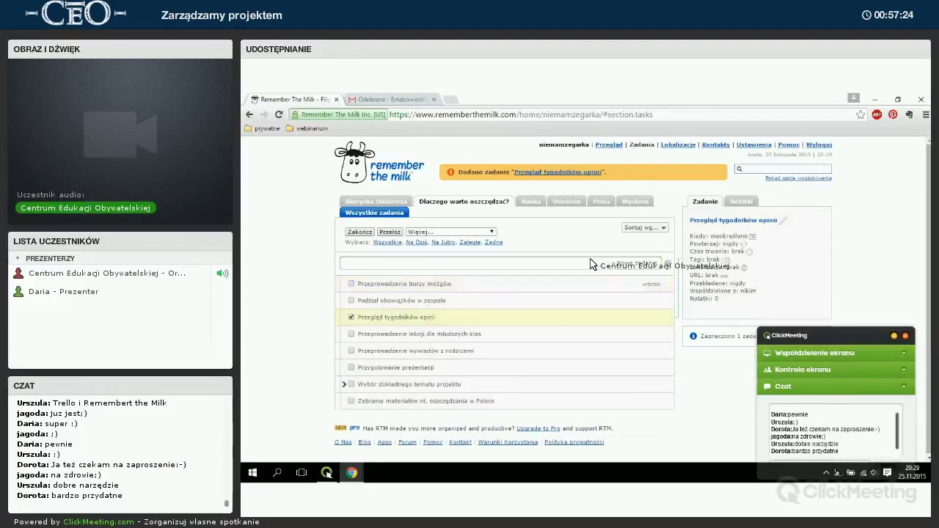
Give the new task due date 'wtorek', weekly repeat, a 2h estimate and the tag 'info'.
click(736, 237)
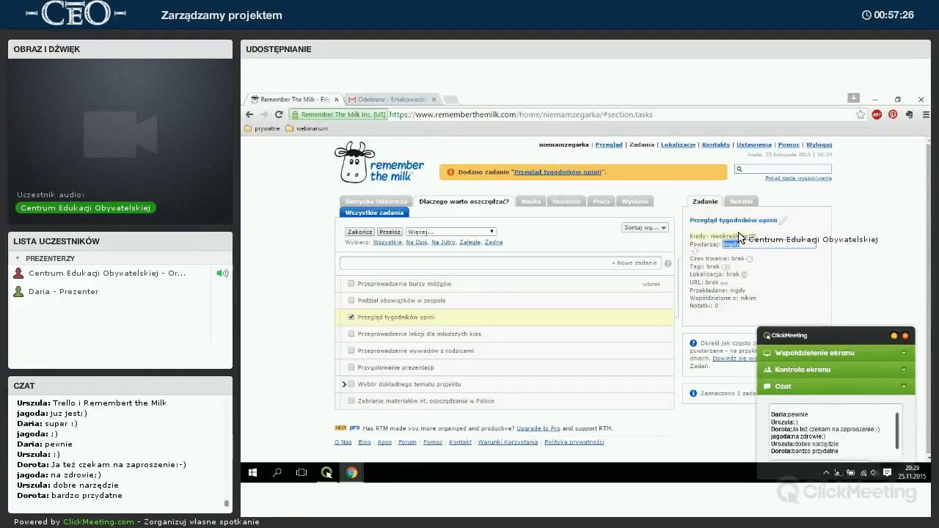
text(wtorek)
key(Return)
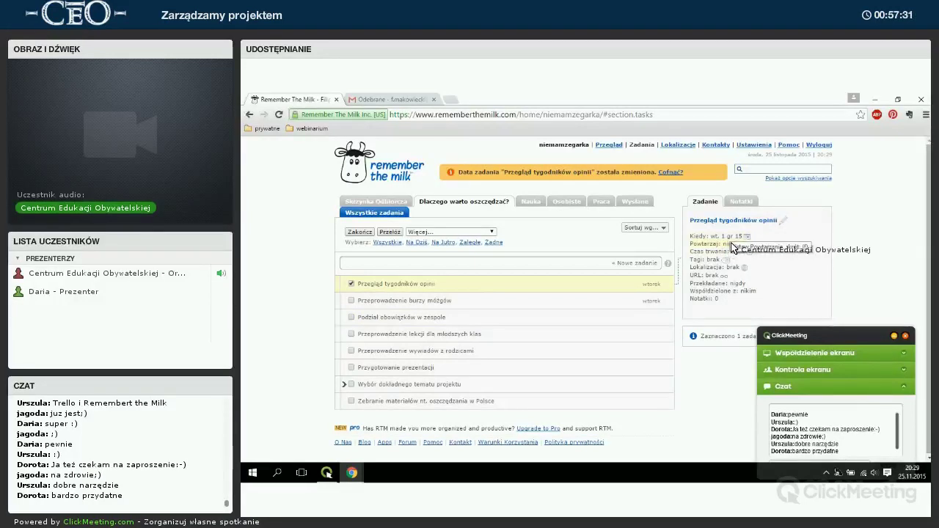
click(754, 250)
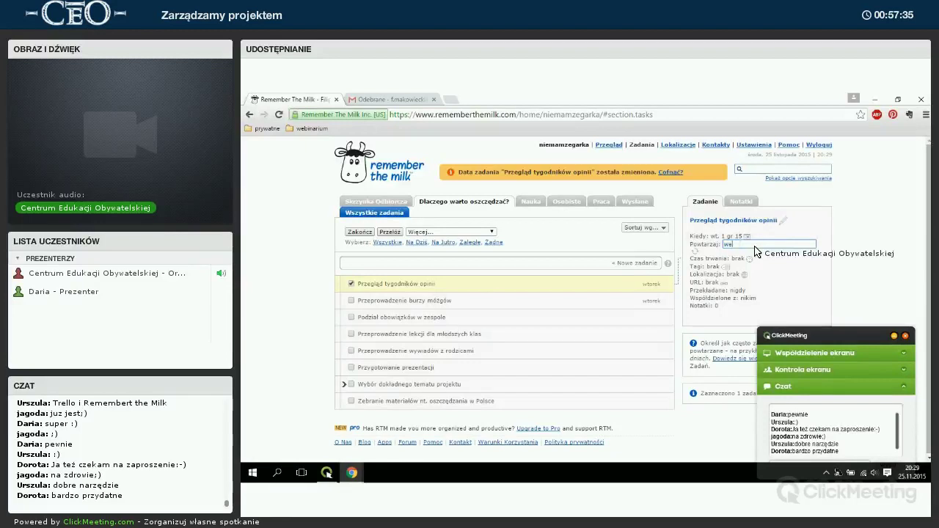
key(Return)
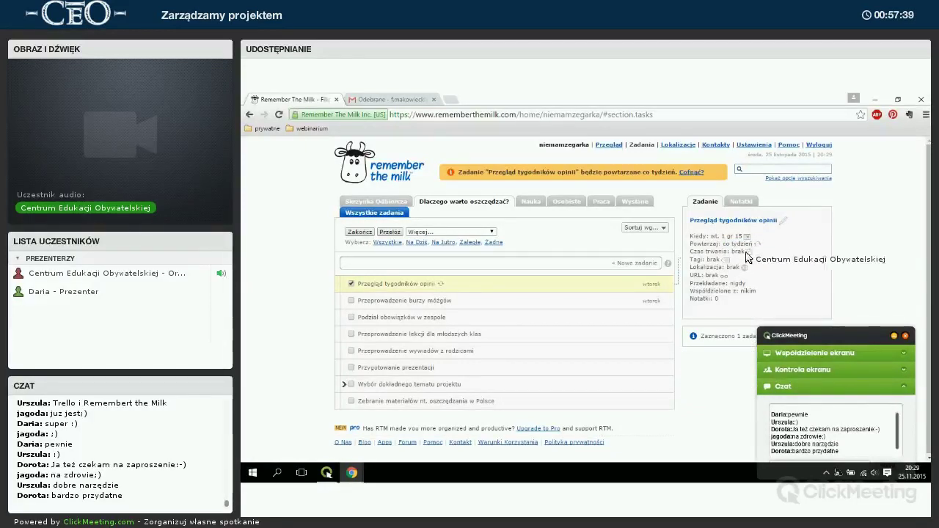
click(749, 254)
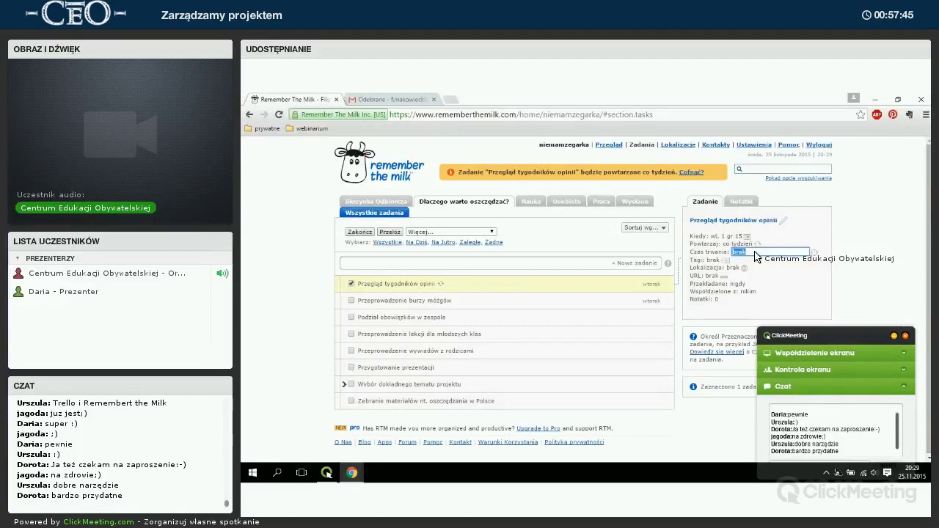
key(Return)
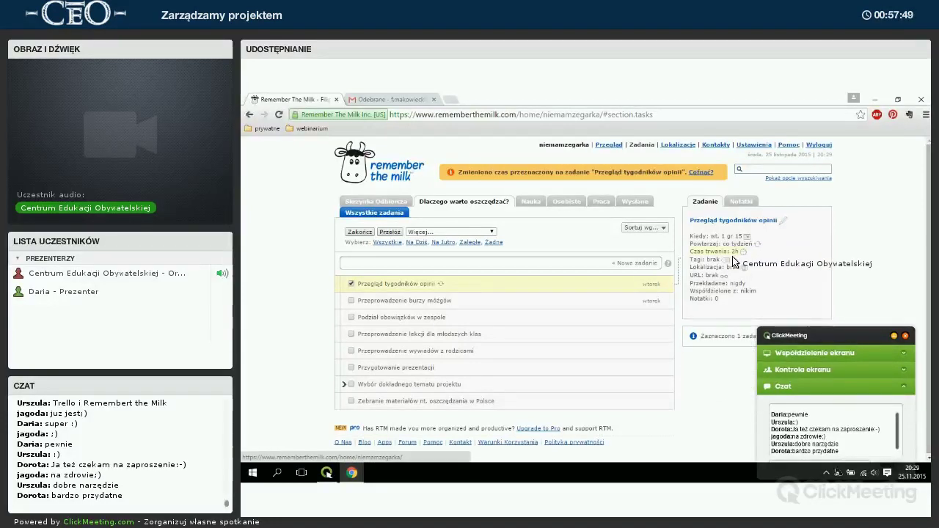
click(724, 260)
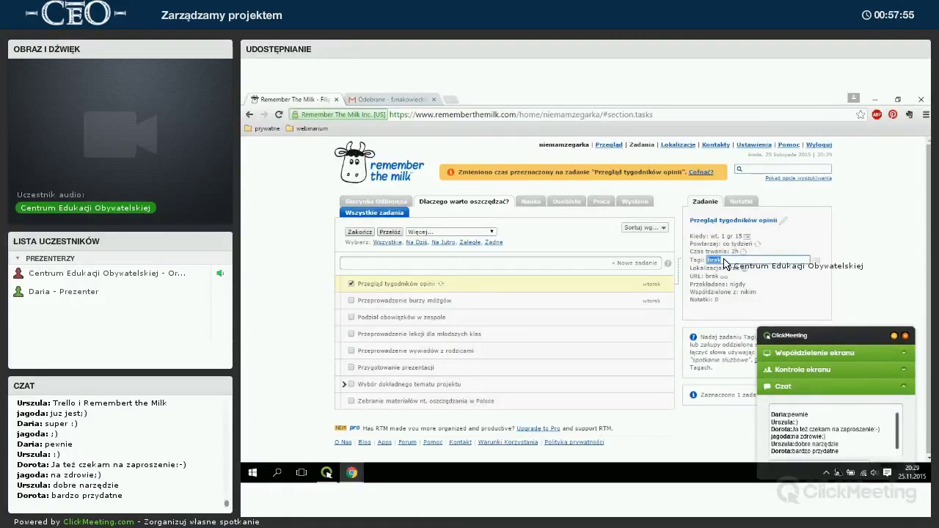
key(BackSpace)
key(BackSpace)
key(BackSpace)
text(info)
key(Return)
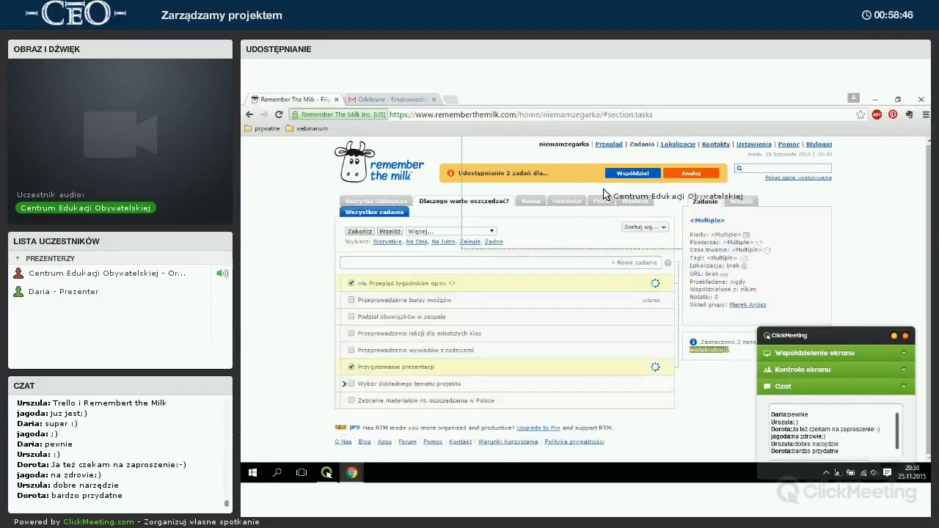
Set Priorytet 1 on the brainstorming and Wybór dokładnego tematu projektu tasks.
click(351, 367)
click(359, 366)
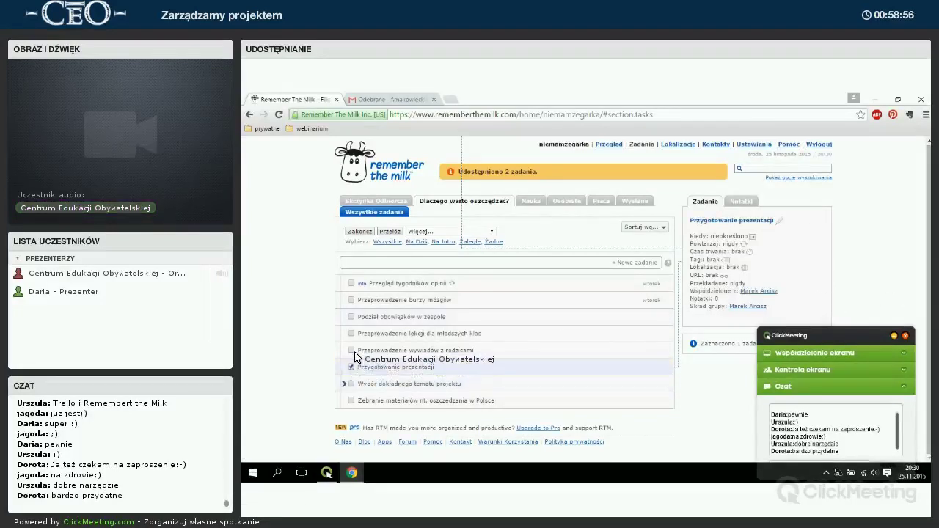
click(366, 300)
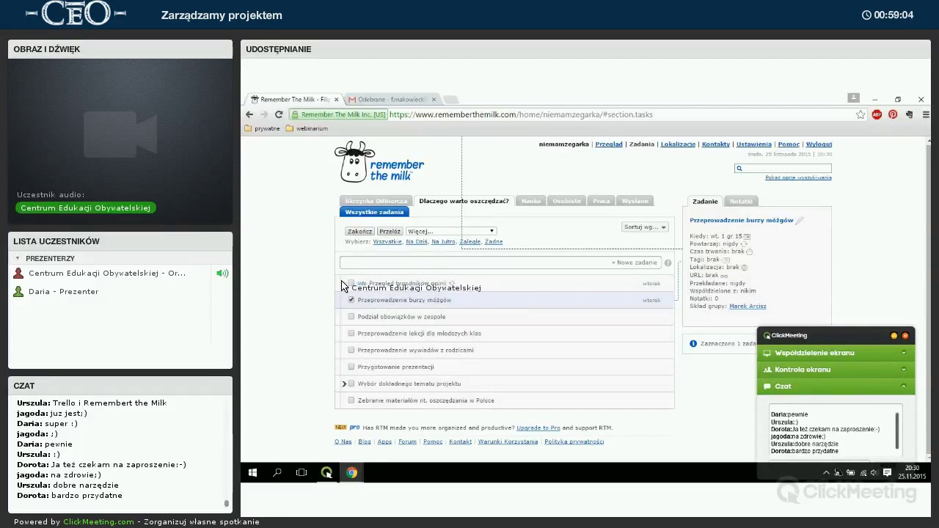
click(431, 231)
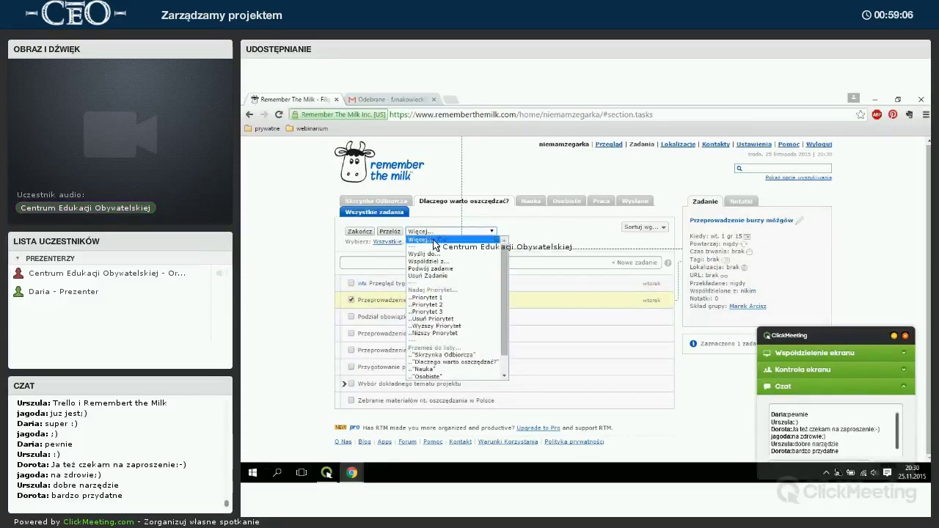
click(437, 299)
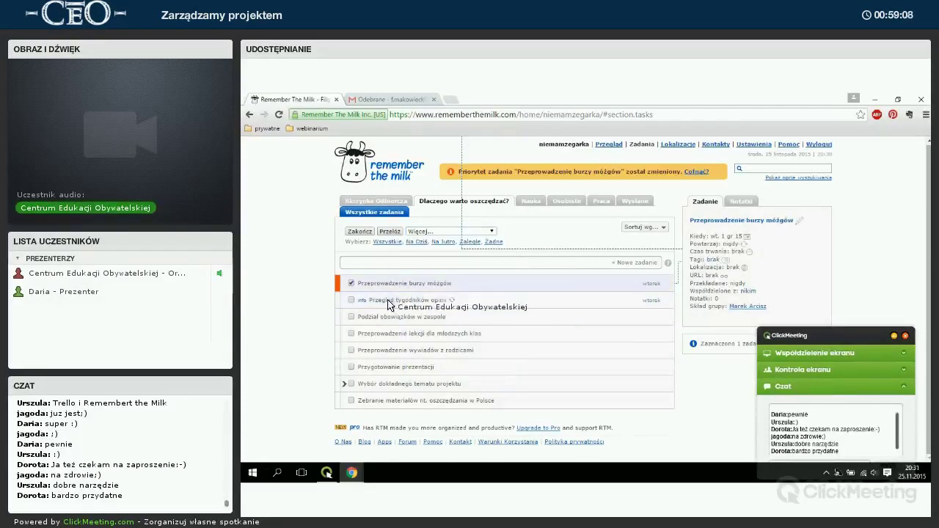
click(390, 389)
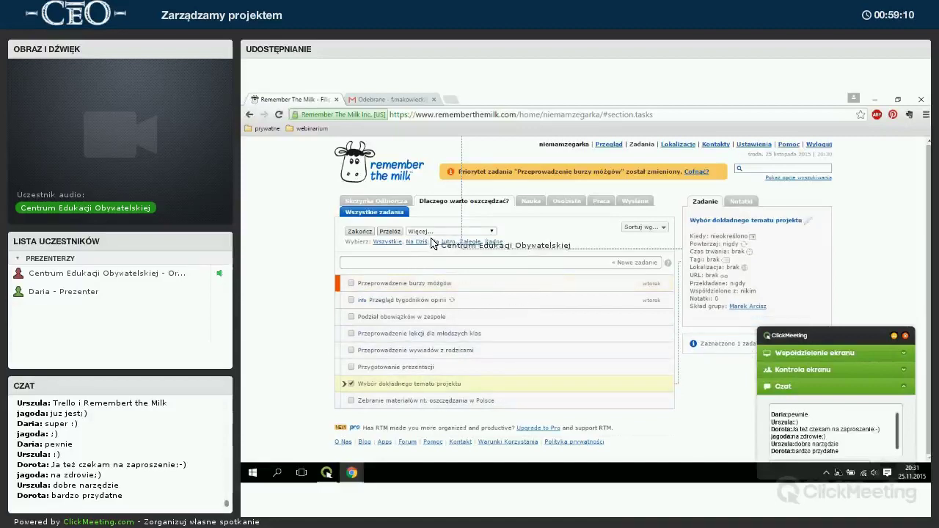
click(440, 231)
click(434, 298)
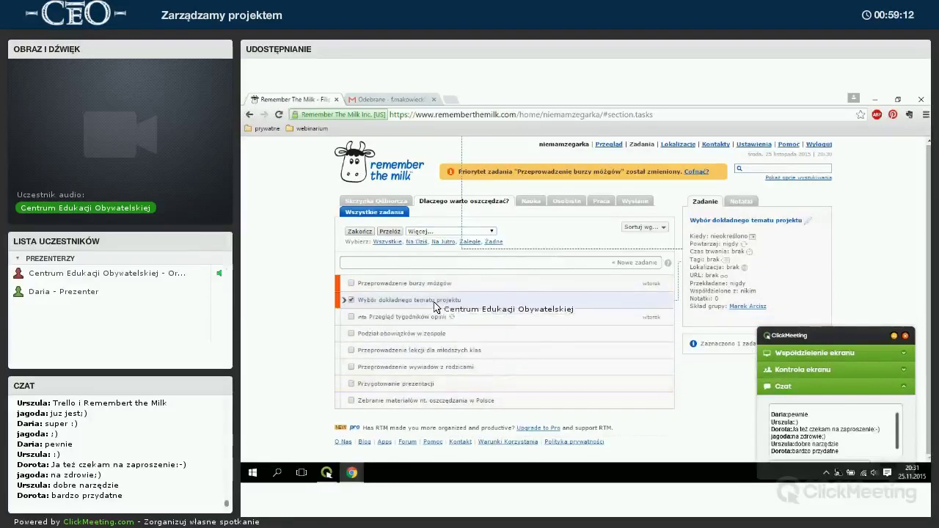
Give the parent-interviews and younger-classes lessons tasks lower priorities.
click(388, 367)
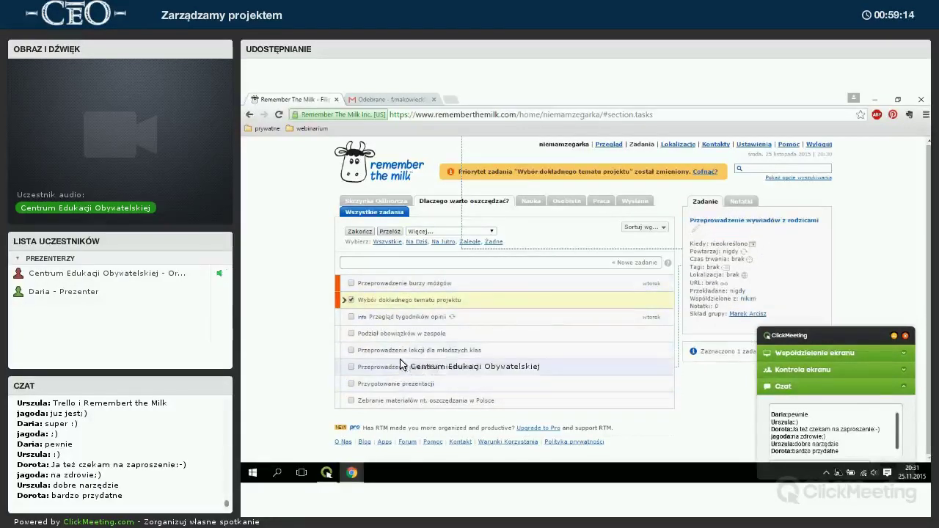
click(438, 231)
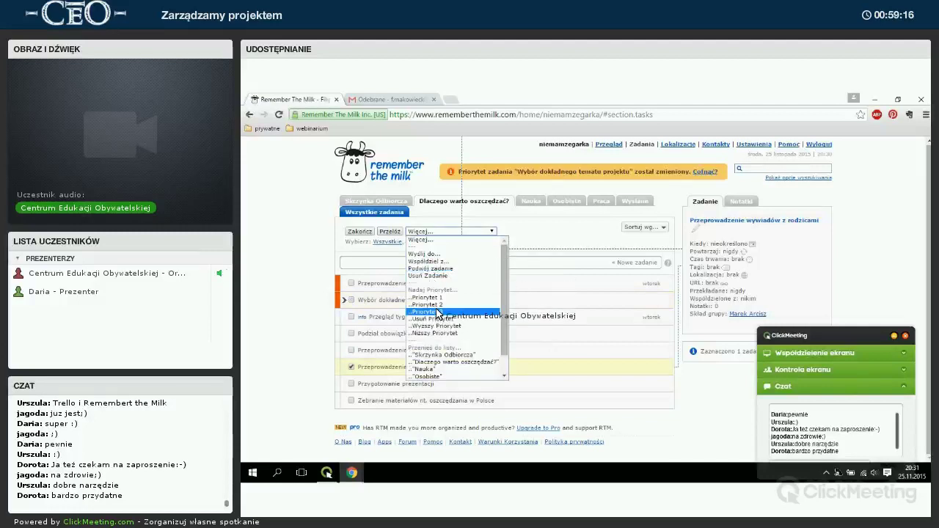
click(426, 309)
click(350, 367)
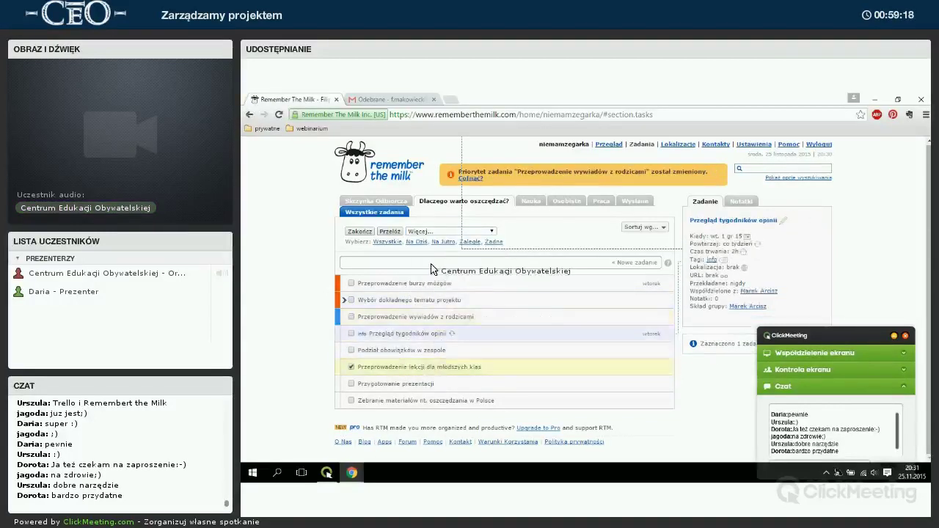
click(451, 231)
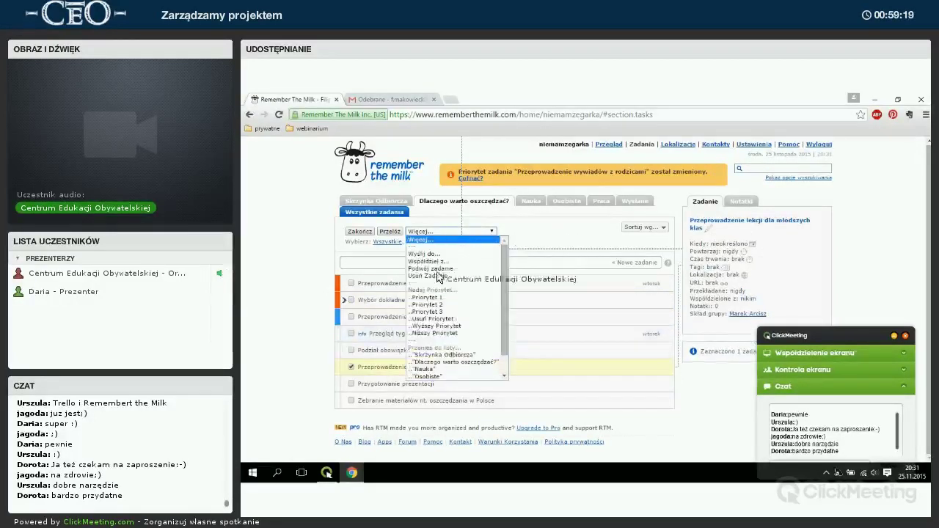
click(434, 311)
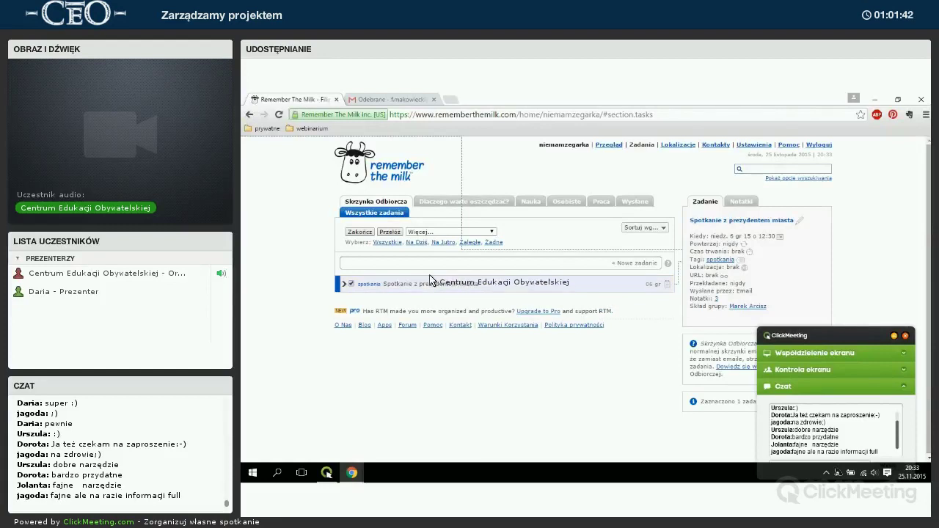
Move Spotkanie z prezydentem miasta to the 'Dlaczego warto oszczędzać?' list and display that list.
click(439, 232)
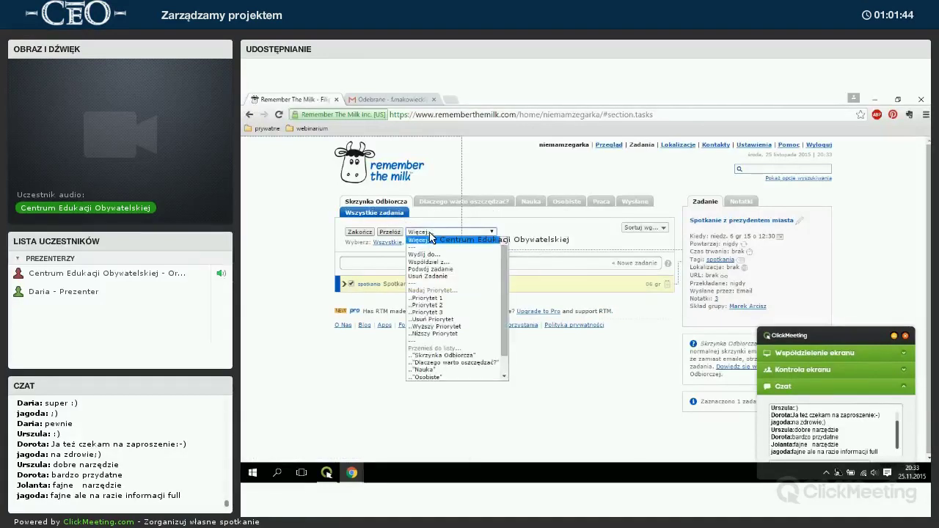
scroll(449, 308, down, 1)
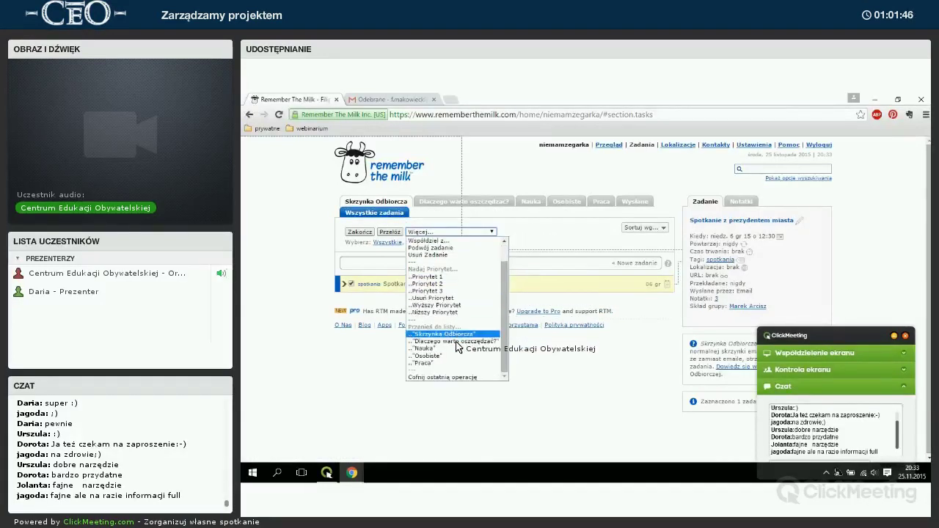
key(Return)
click(459, 202)
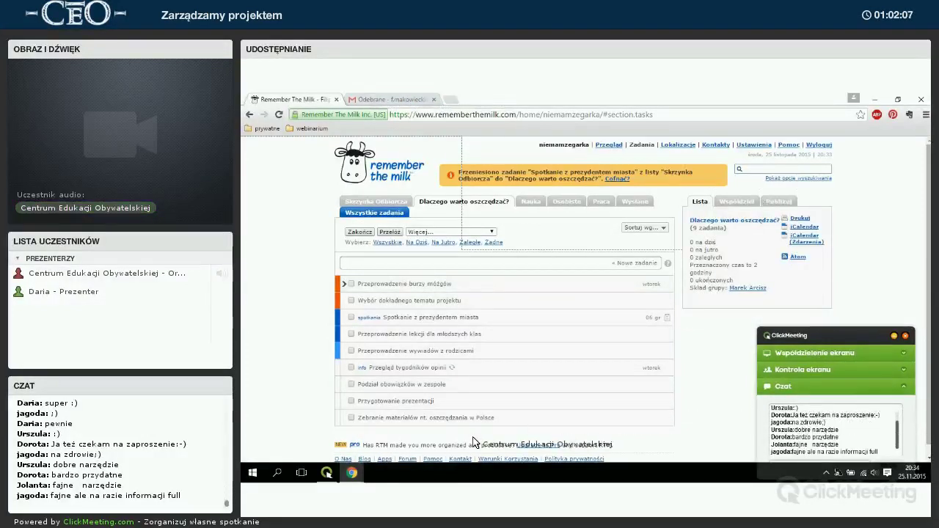
mouse_move(334, 477)
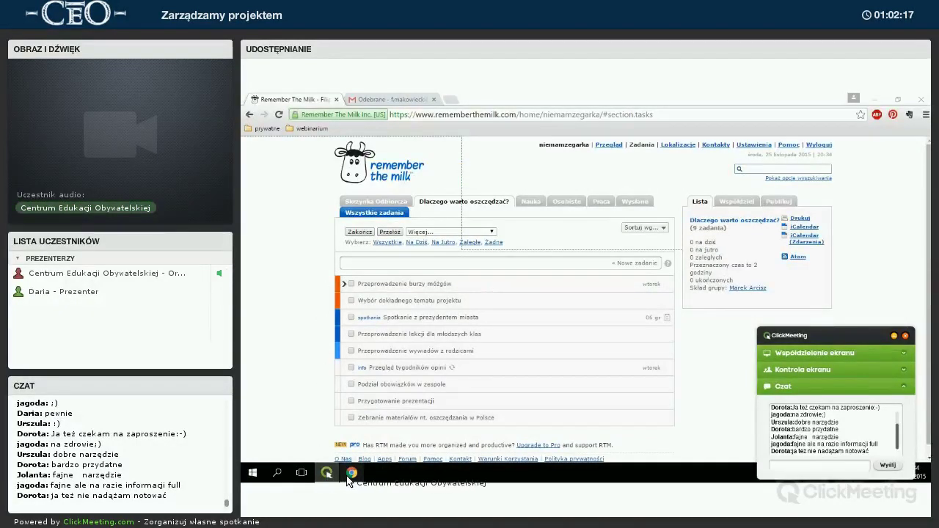
Bring the webinar Chrome window showing the google.pl home page to the front.
click(383, 430)
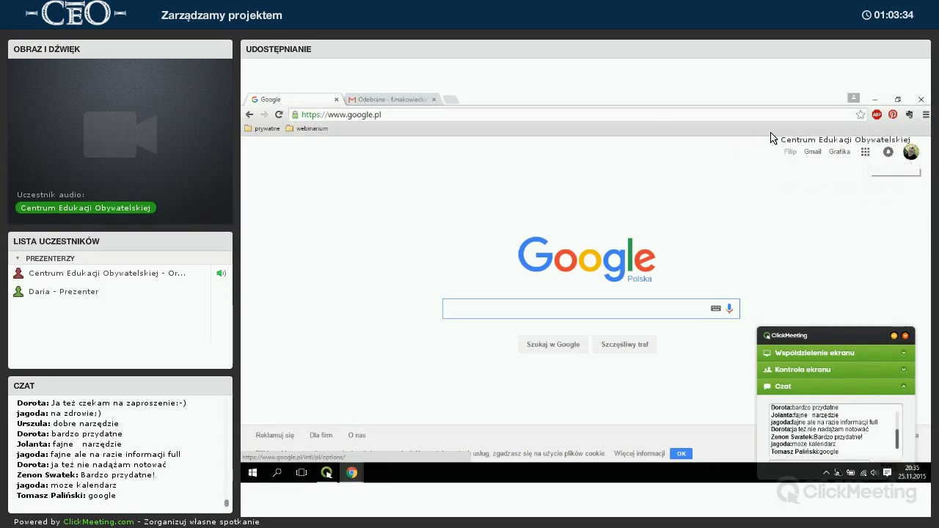
Launch Kalendarz from the Google apps grid and bring the Calendar window forward.
click(866, 155)
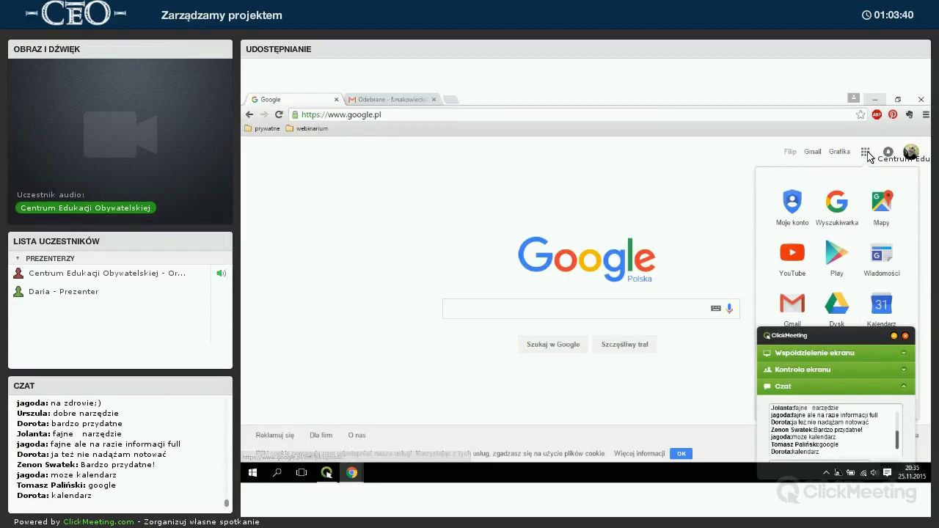
click(881, 306)
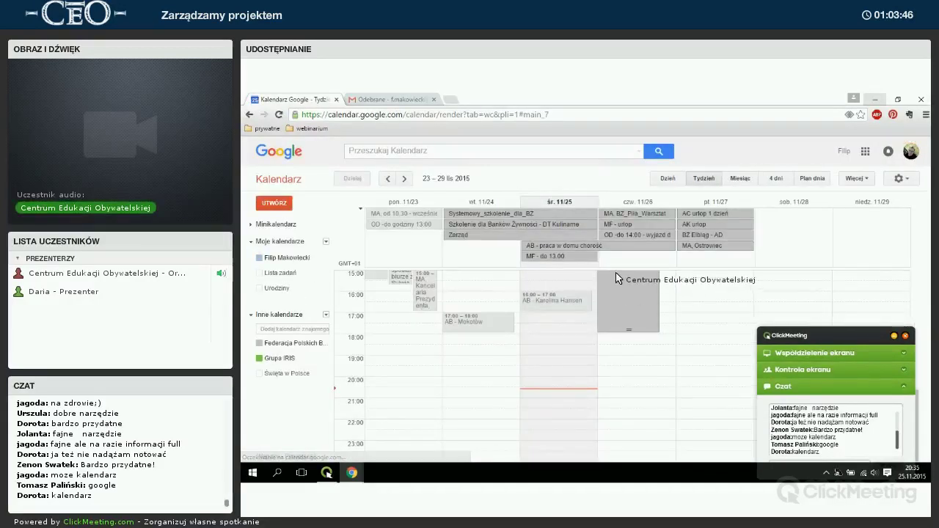
click(894, 336)
mouse_move(352, 473)
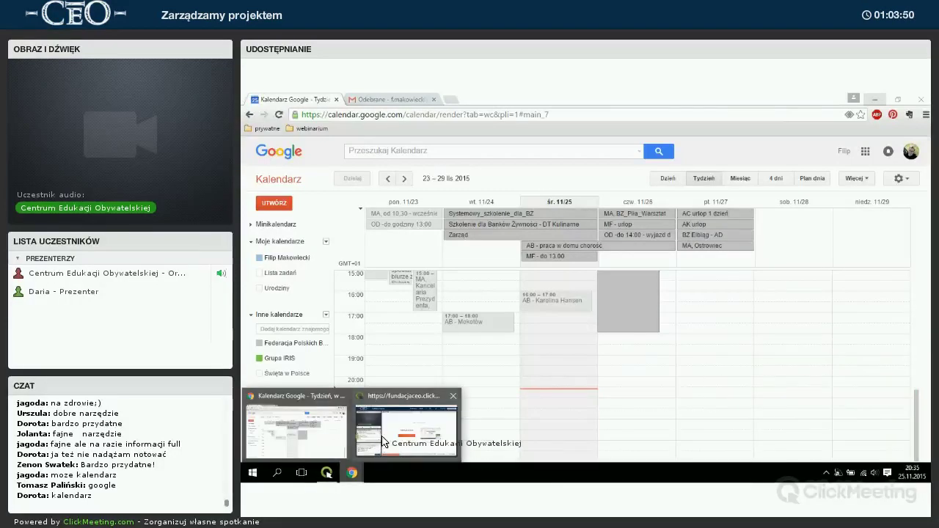
click(381, 441)
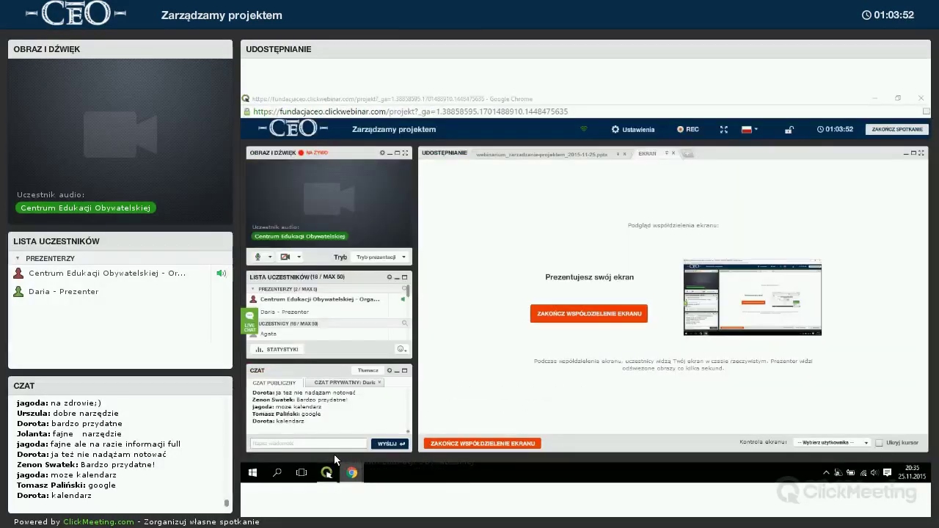
click(294, 440)
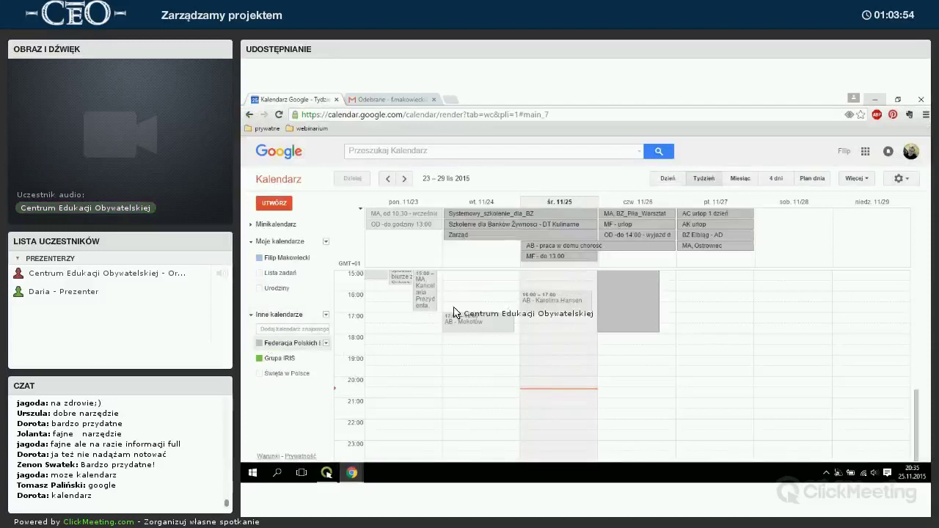
Uncheck the Federacja calendar under Inne kalendarze so the 23–29 November week is empty.
scroll(593, 316, up, 5)
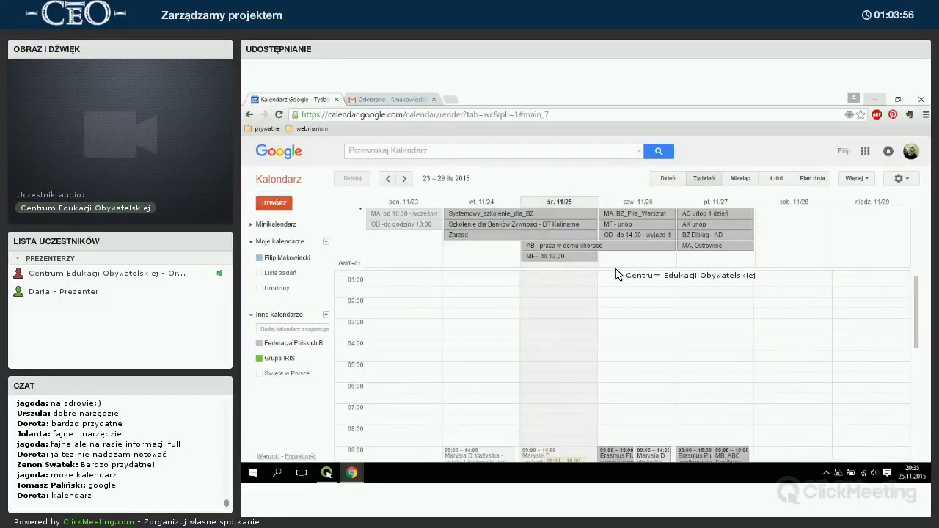
click(270, 344)
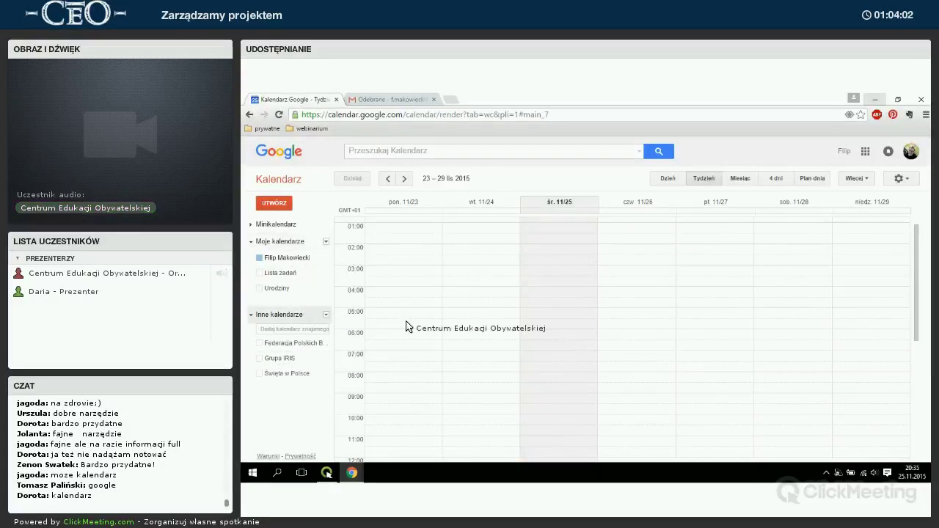
scroll(711, 389, up, 1)
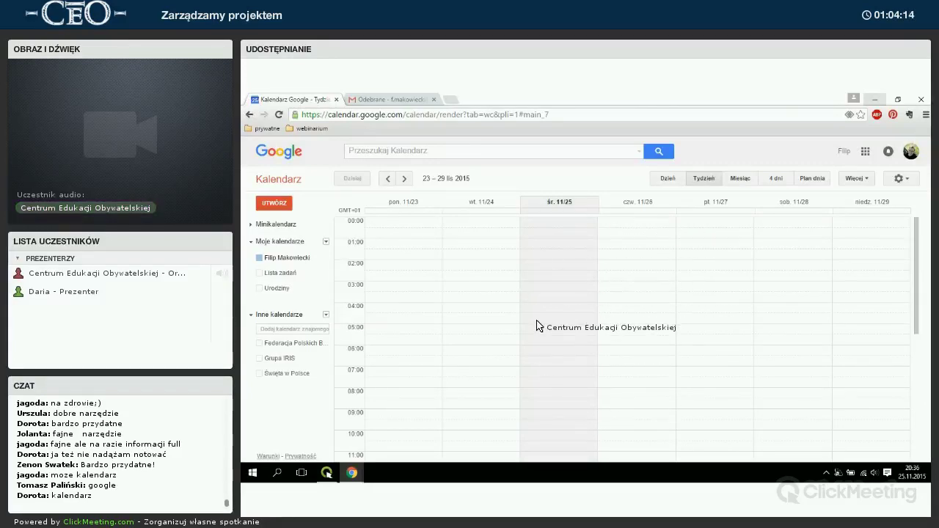
scroll(541, 325, down, 5)
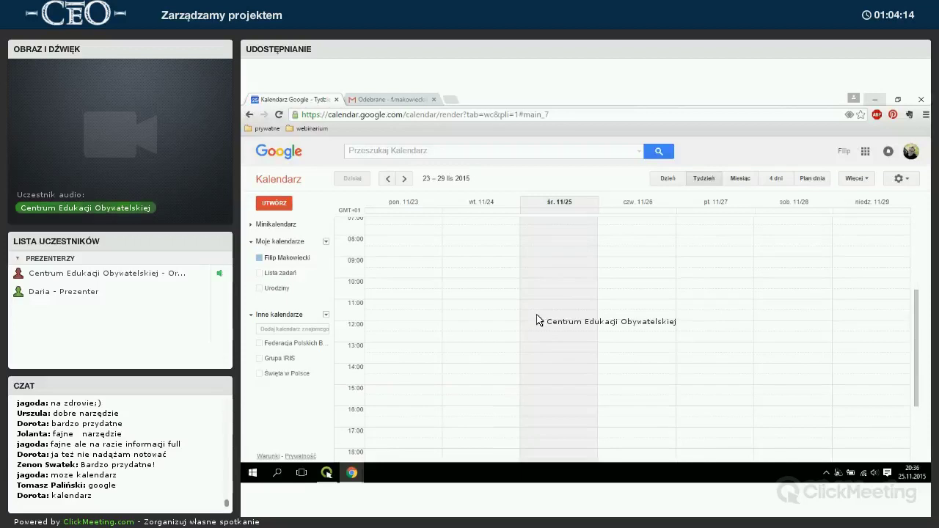
Cancel a draft 'Webinar' event at Wednesday 19:00 and show Tuesday 24 November in Day view.
click(524, 362)
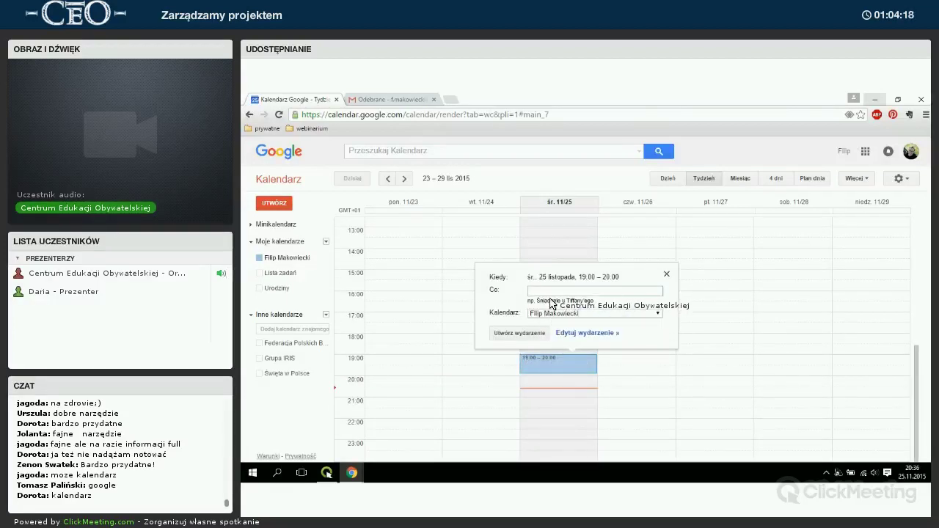
text(Webinar)
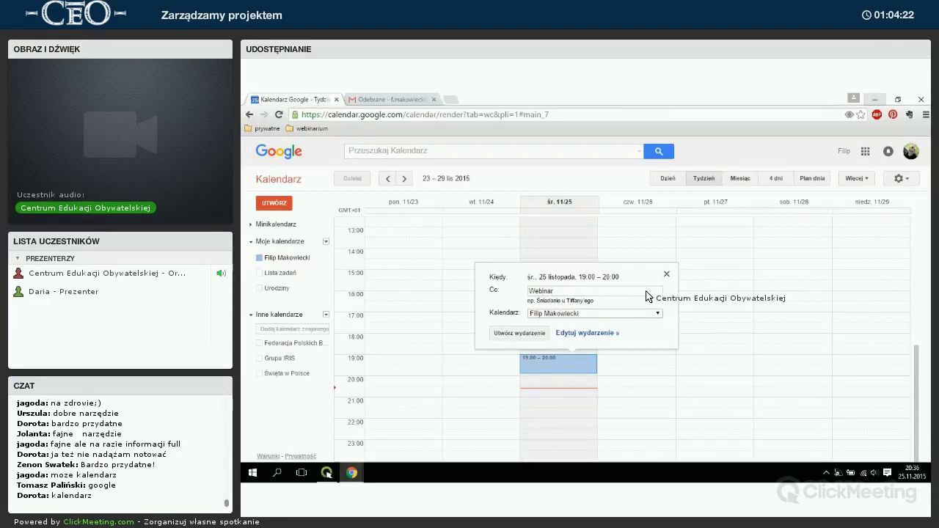
key(Escape)
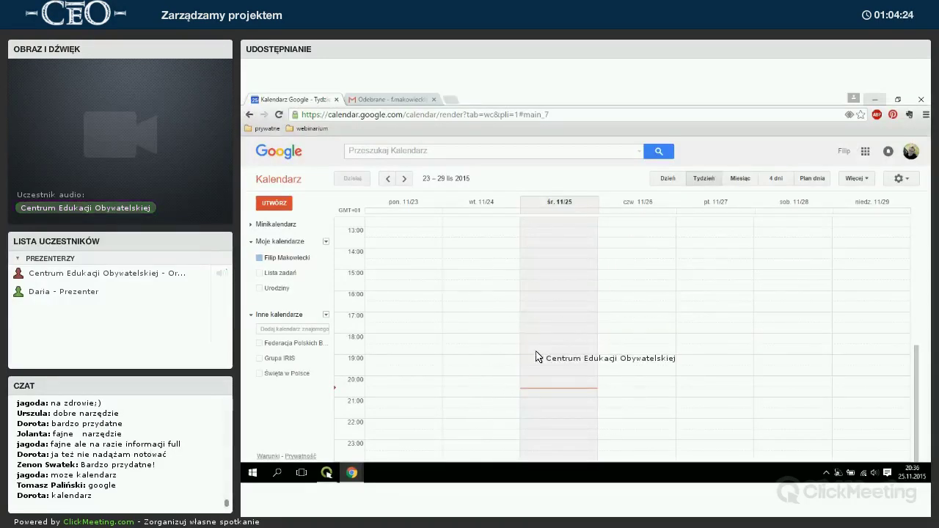
click(478, 201)
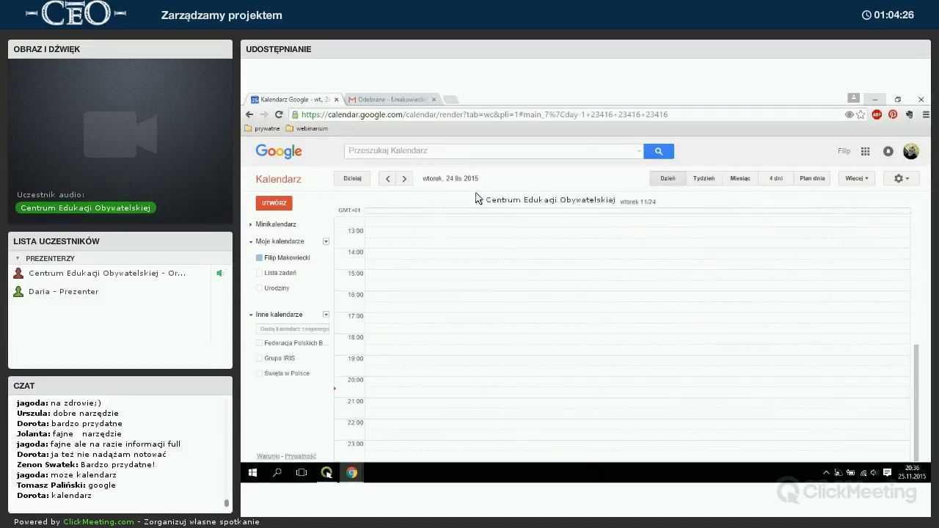
Try the Tydzień, Miesiąc, Dzień, 4 dni and Plan dnia views and turn on Urodziny.
click(702, 180)
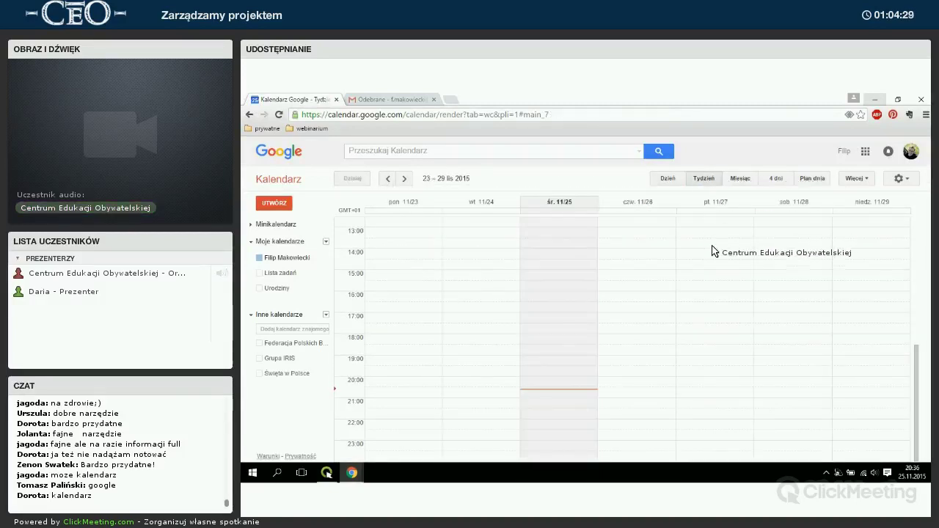
click(738, 178)
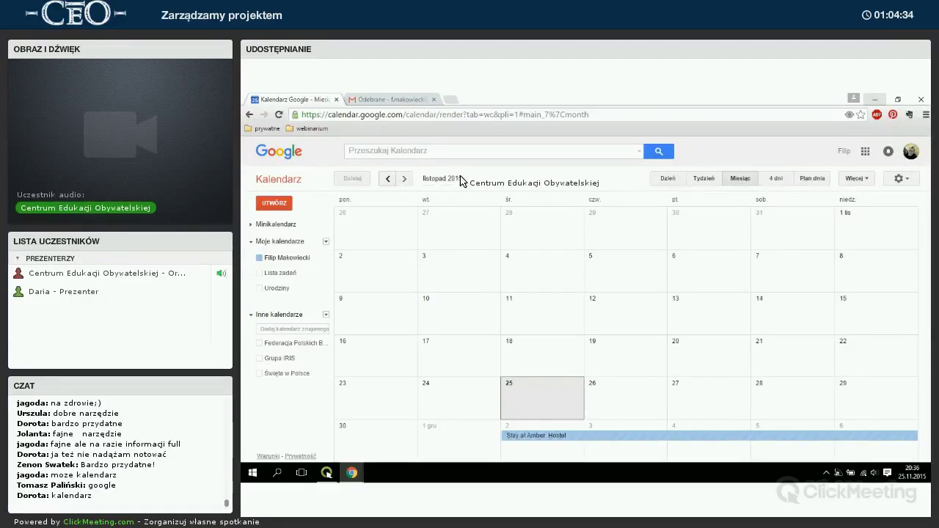
click(668, 178)
click(735, 179)
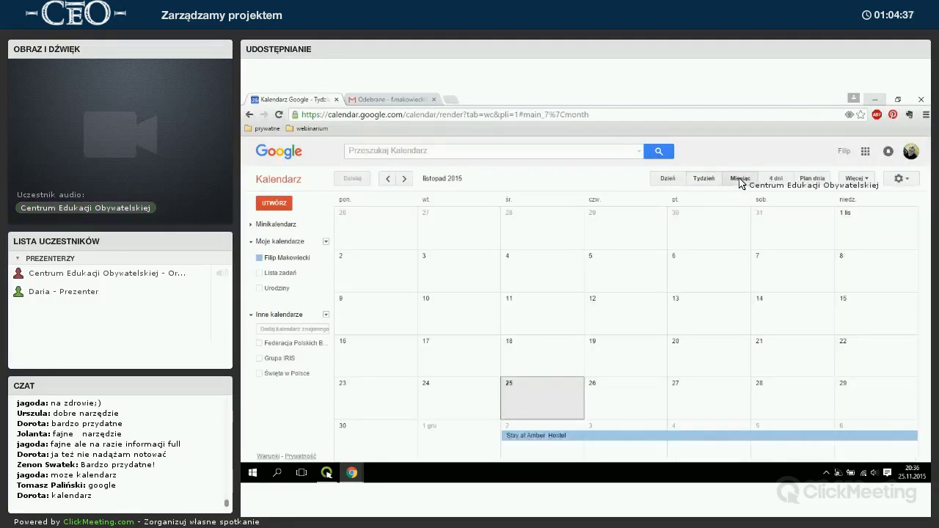
click(776, 179)
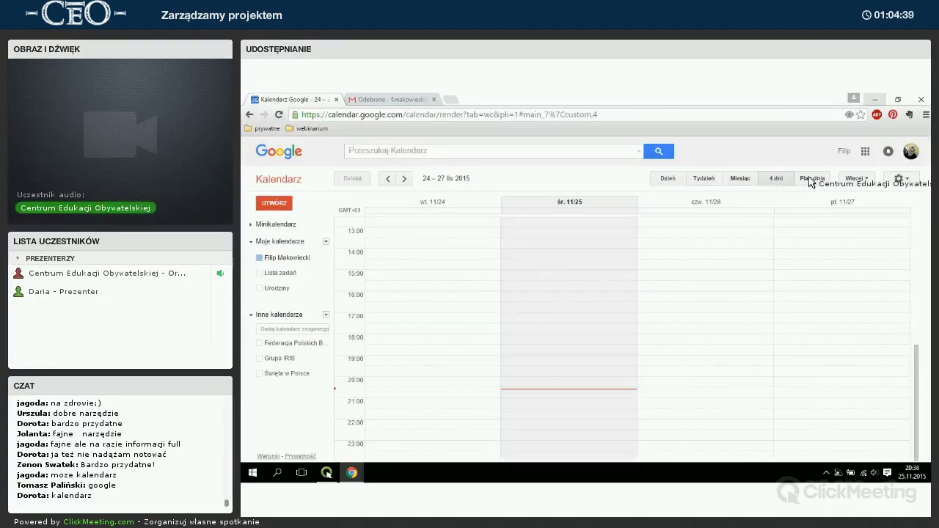
click(811, 179)
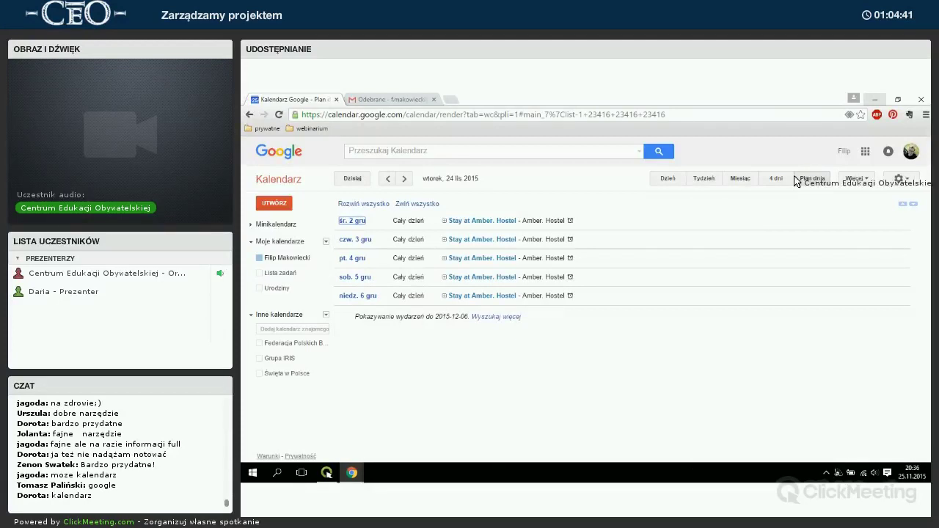
click(261, 288)
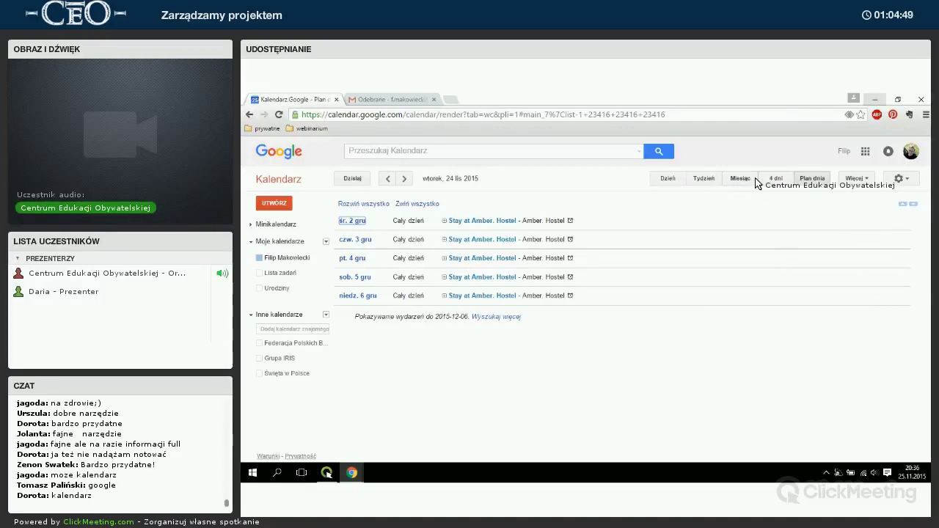
Return to the 23–29 November week and draft an event at Wednesday 19:00–20:00.
click(751, 180)
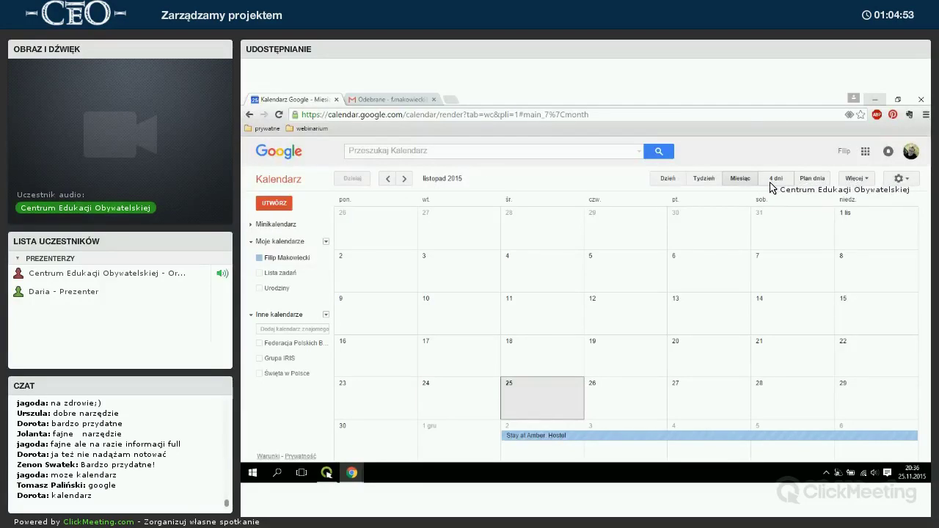
click(706, 181)
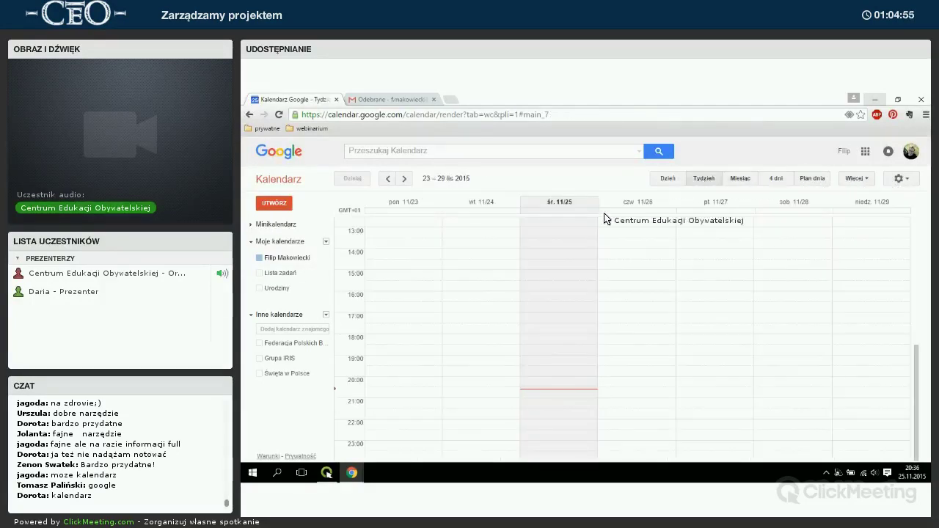
scroll(534, 281, up, 2)
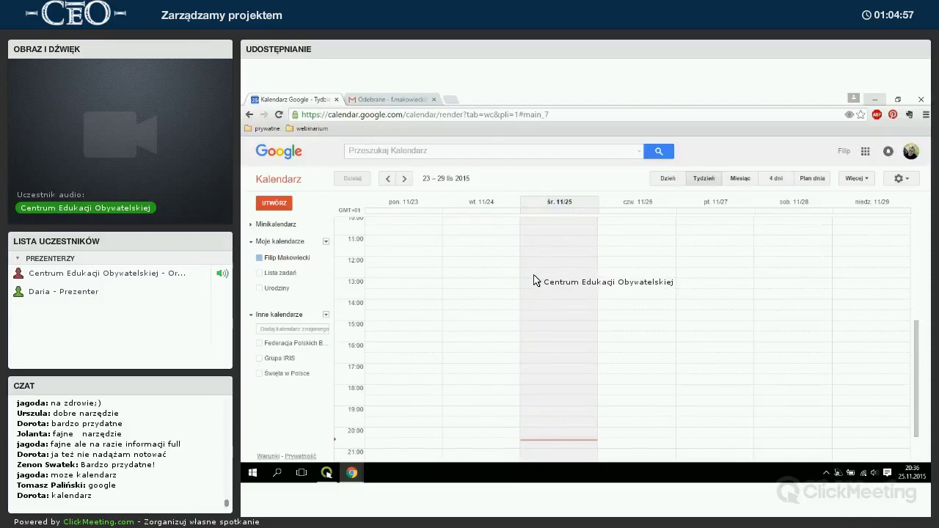
scroll(554, 273, down, 2)
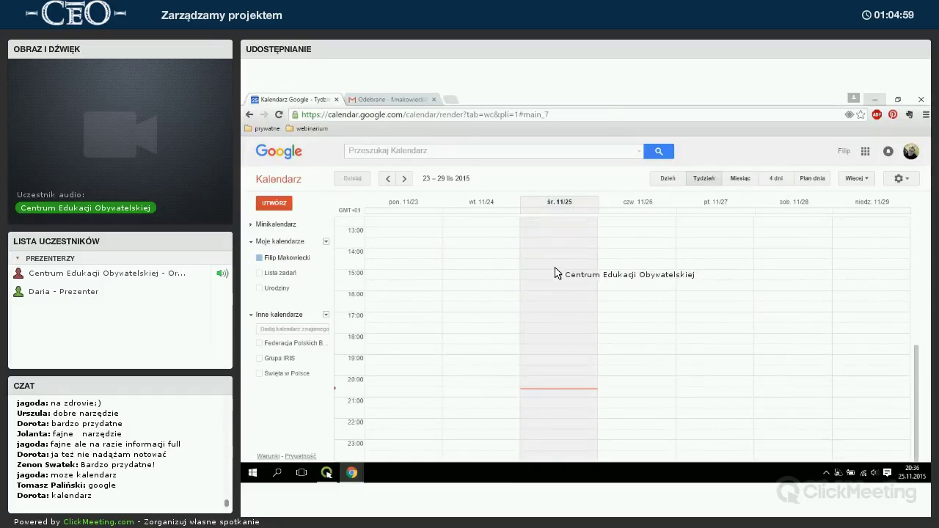
click(540, 363)
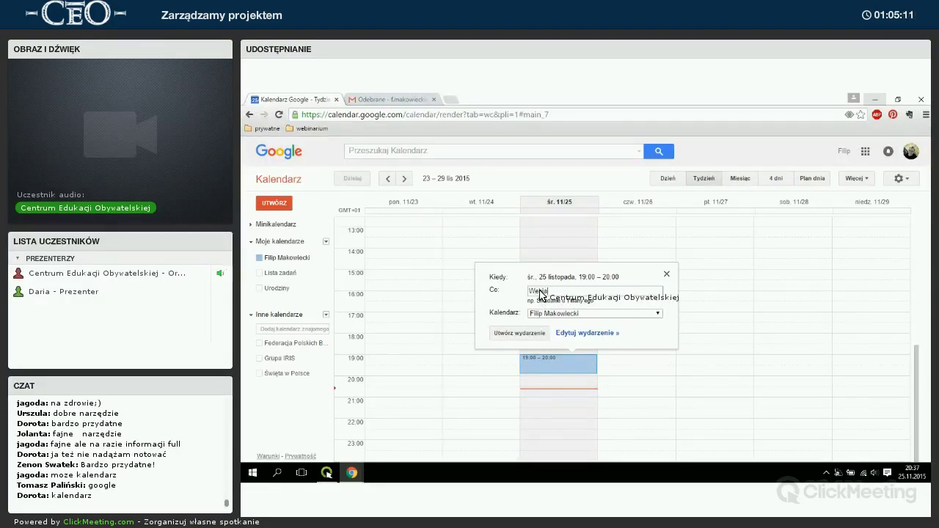
Save 'Webinarium' on Wednesday 25 November, 19:00–20:00, in the personal calendar and open it.
key(BackSpace)
key(BackSpace)
key(BackSpace)
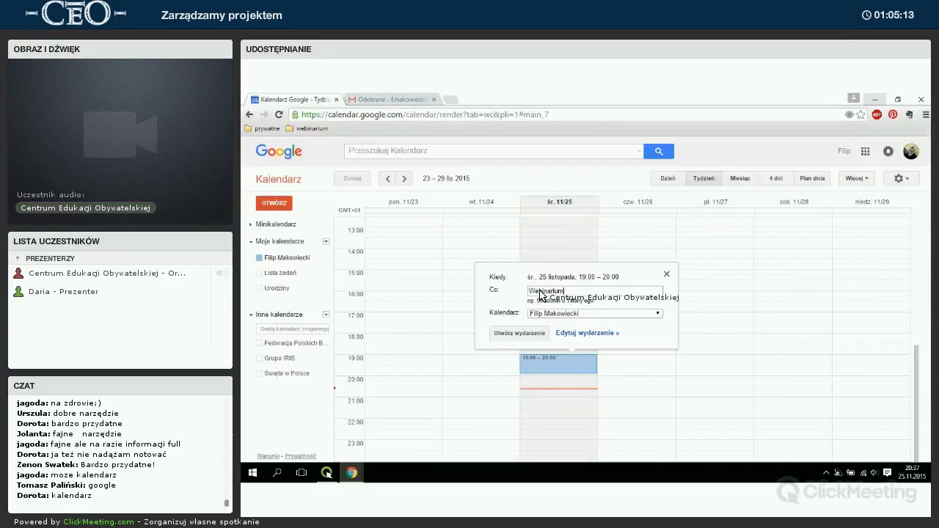
click(562, 314)
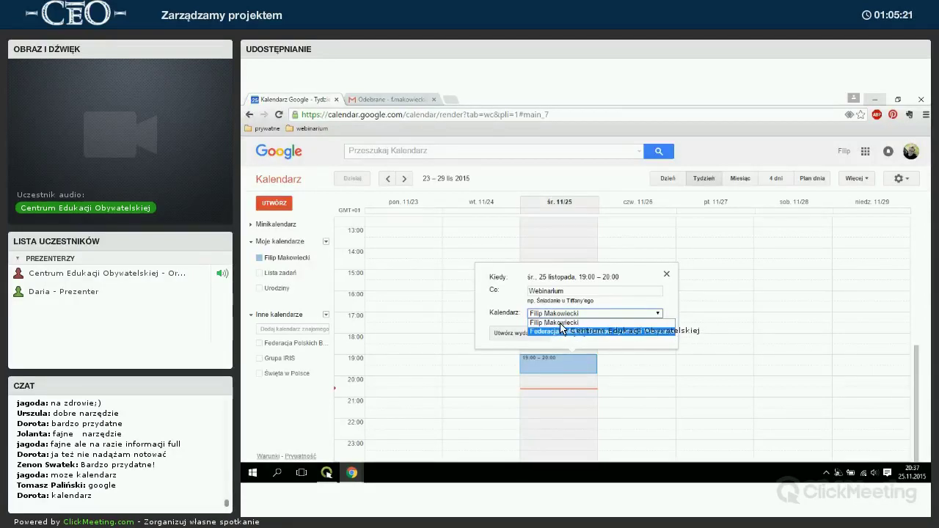
click(549, 323)
click(518, 336)
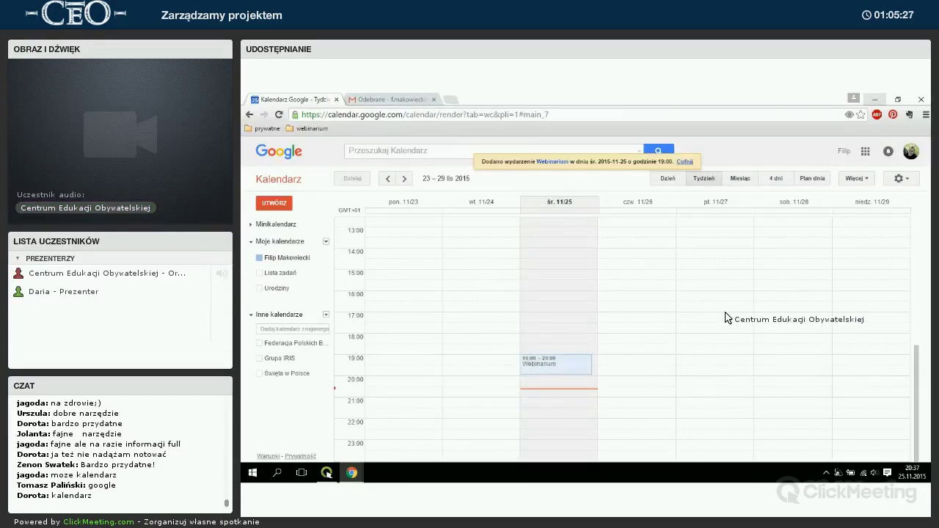
click(545, 361)
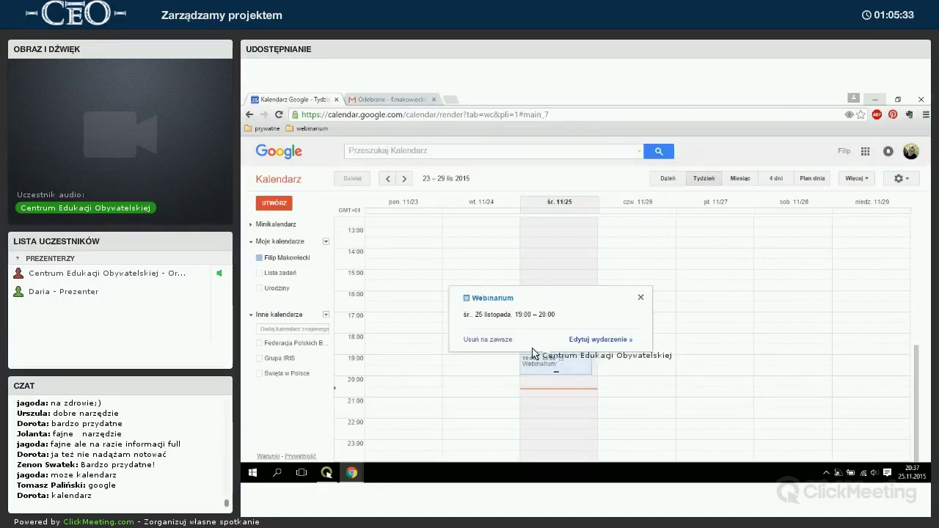
Reschedule Webinarium to 19:30–21:30 on its edit page and tick Powtarzaj....
click(600, 339)
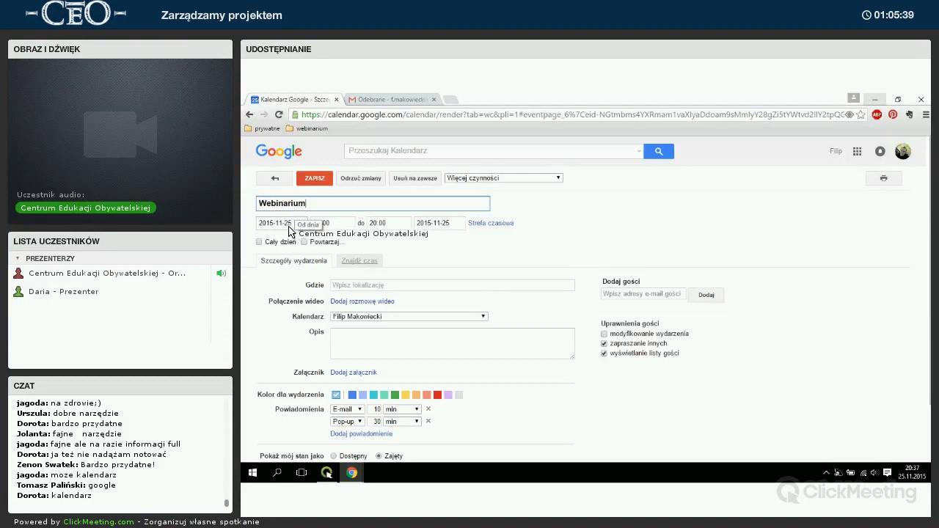
click(371, 223)
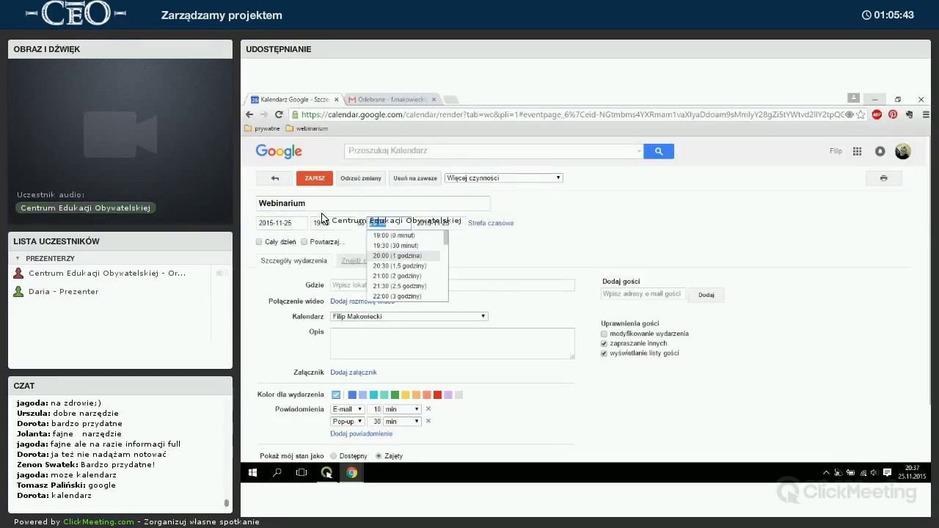
text(21)
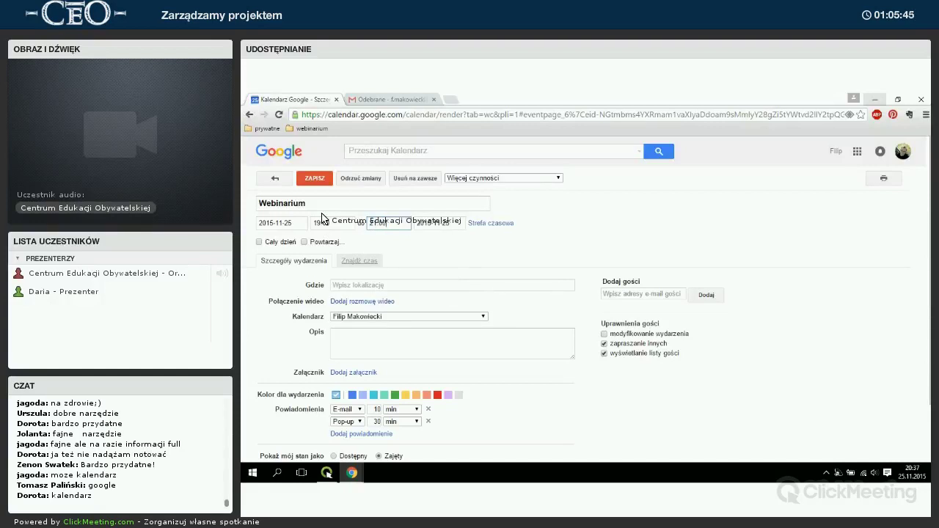
click(334, 224)
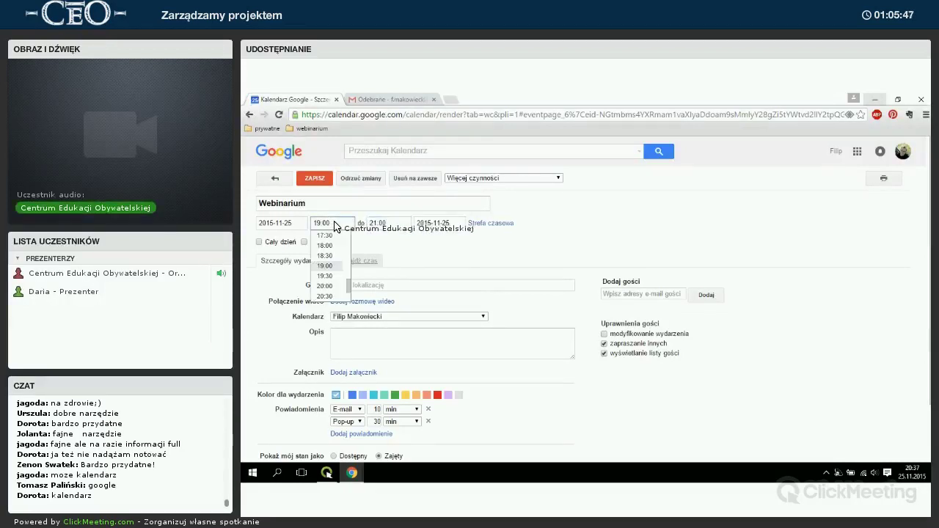
text(19)
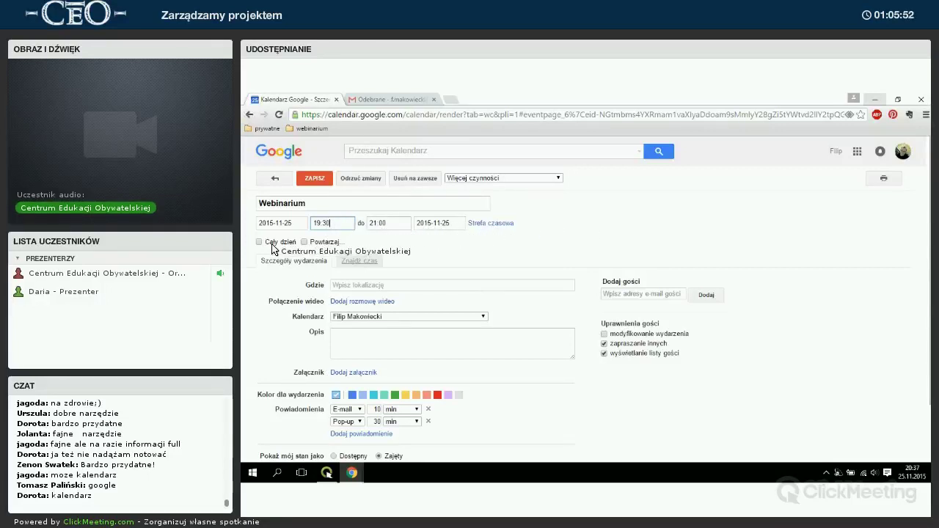
click(325, 244)
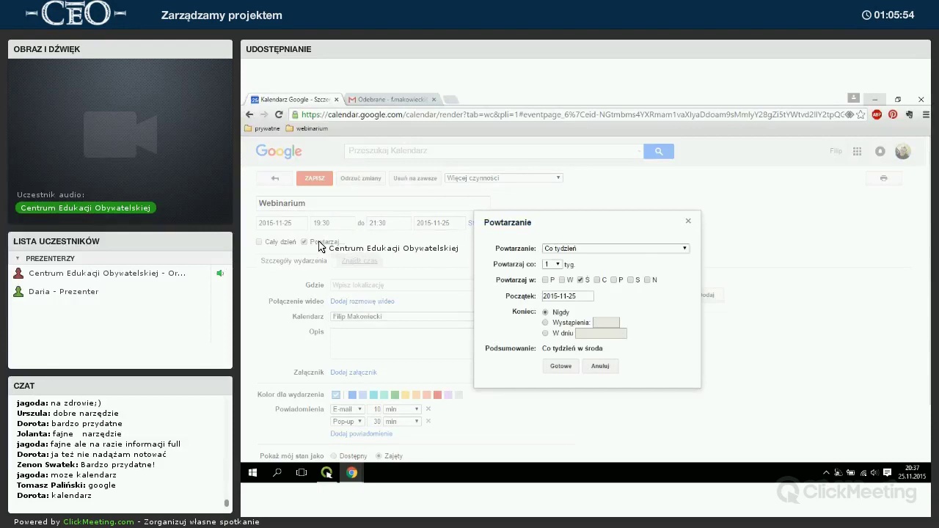
Make the Webinarium repeat monthly on the fourth Wednesday.
click(623, 249)
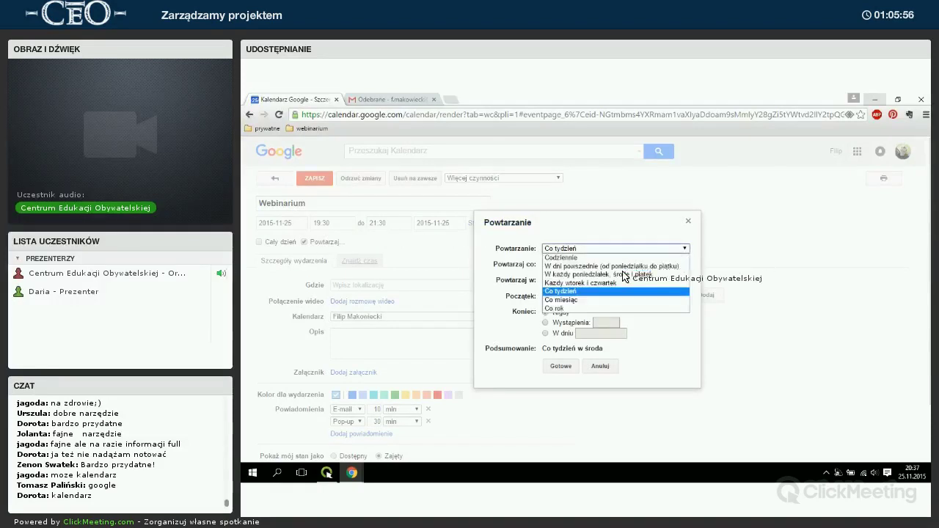
click(592, 299)
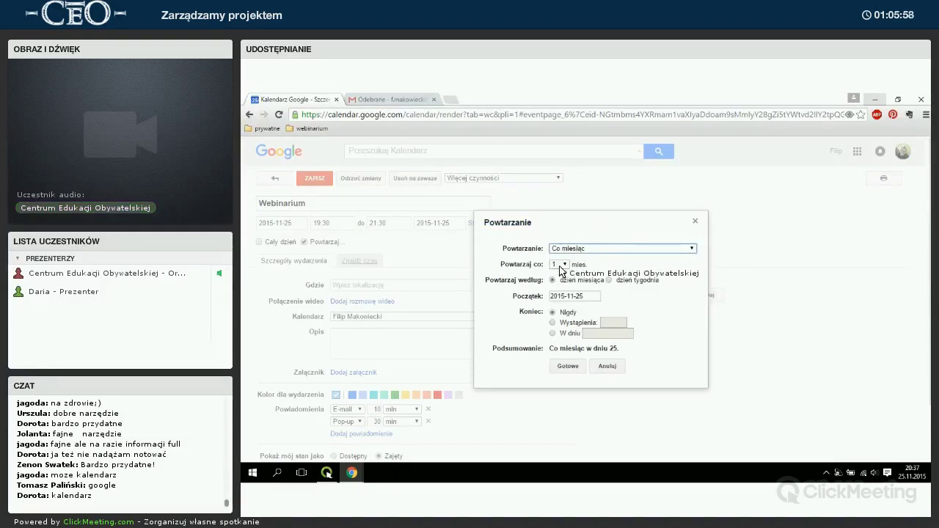
click(630, 282)
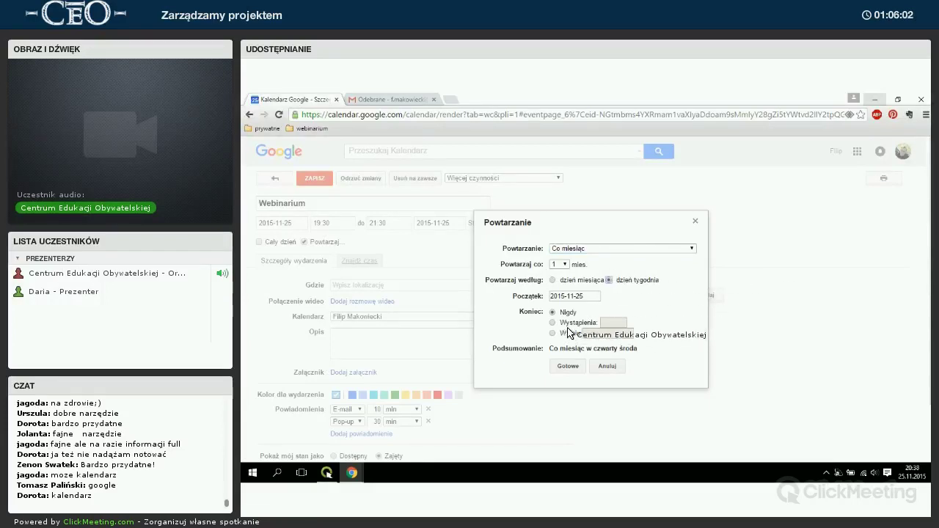
click(568, 366)
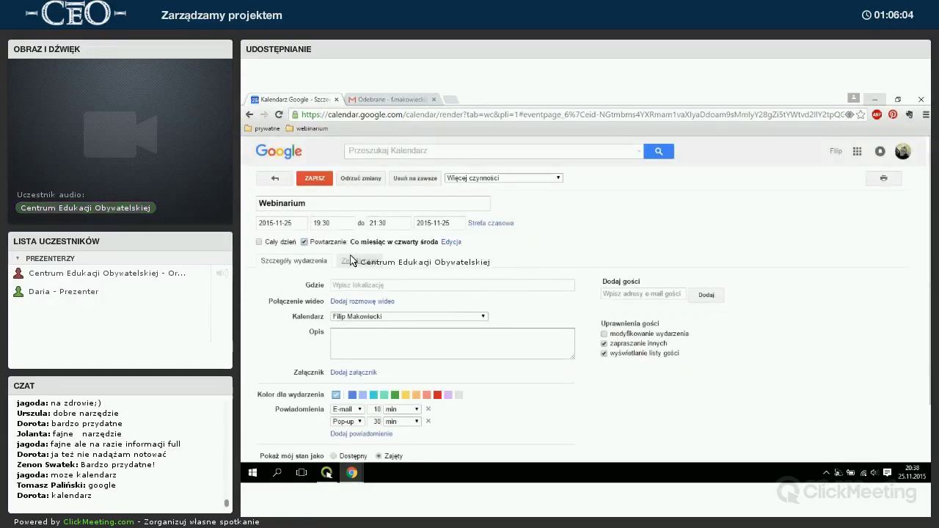
Give the event the description 'Webinarium dla nauczycieli'.
scroll(425, 250, down, 1)
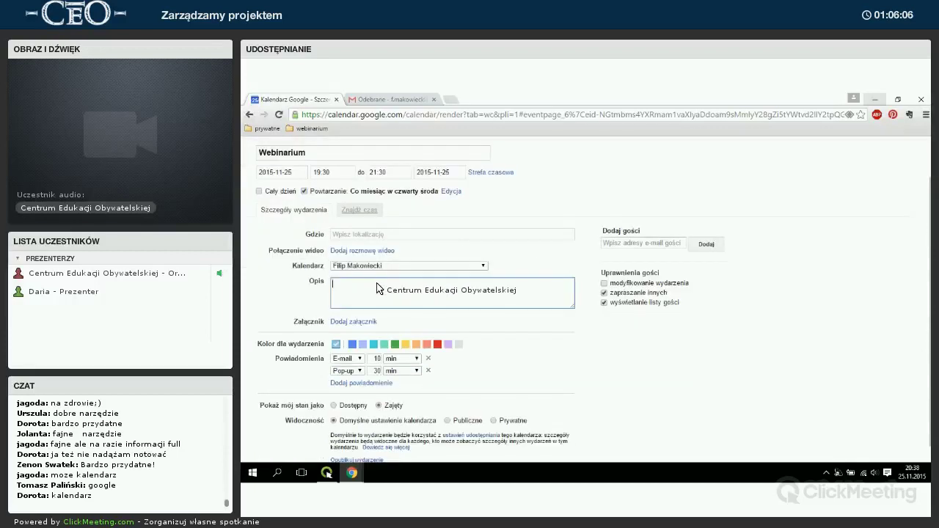
click(377, 289)
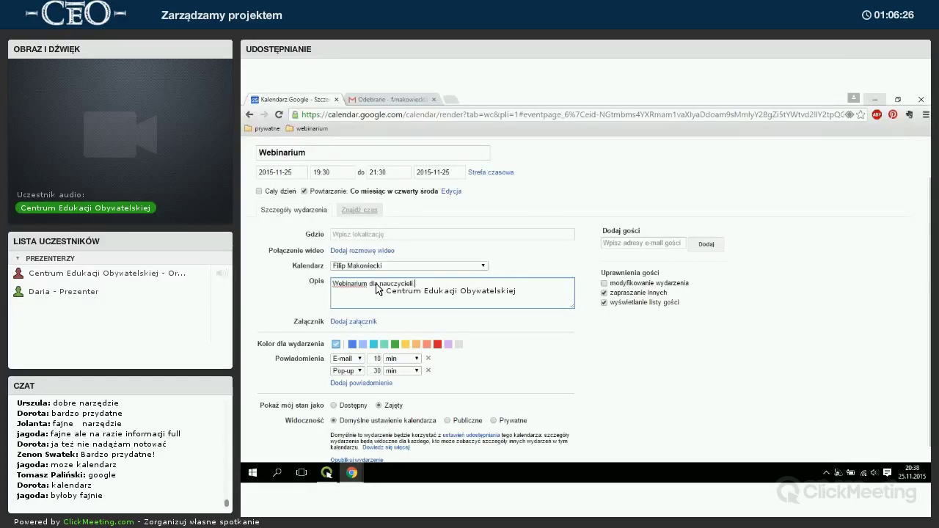
scroll(396, 284, down, 1)
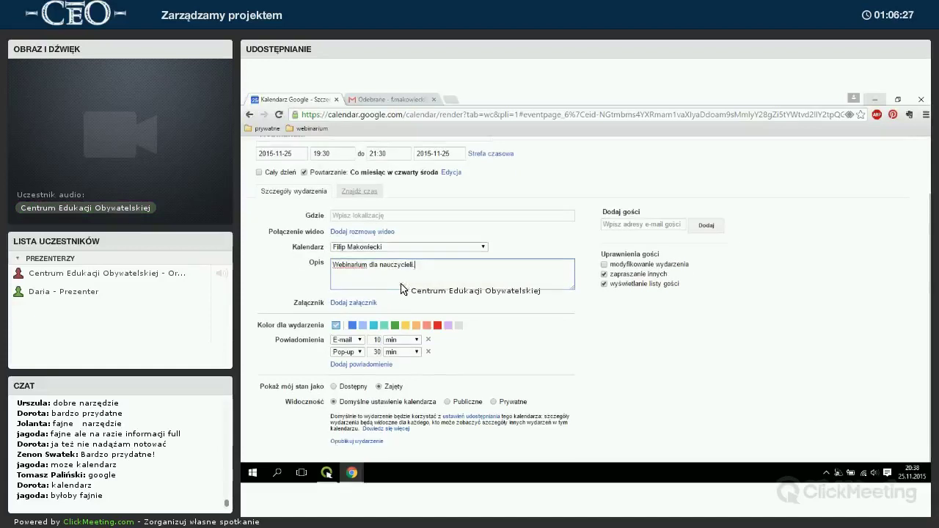
click(345, 303)
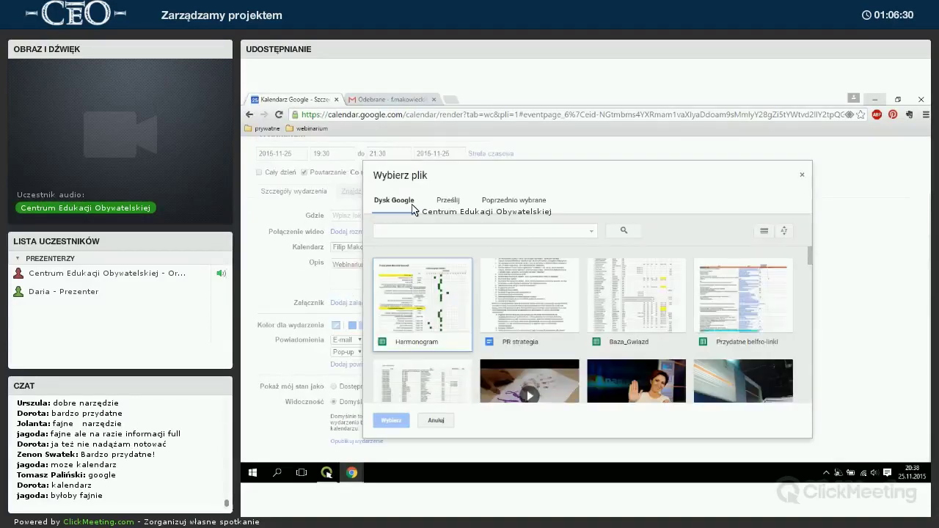
click(801, 178)
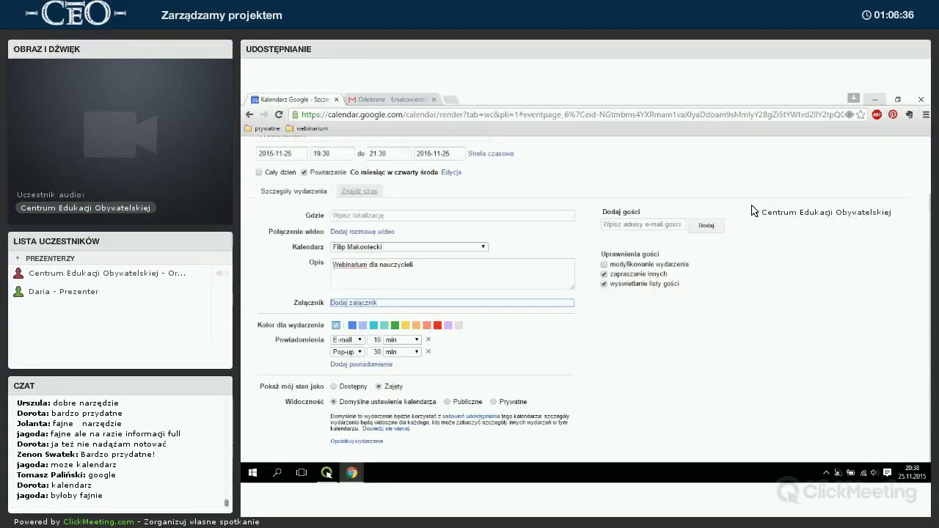
click(345, 303)
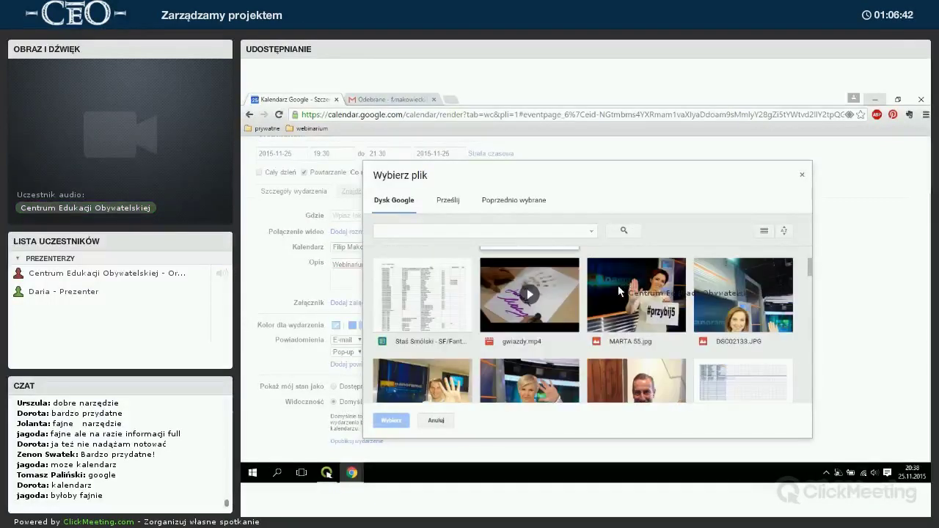
click(801, 179)
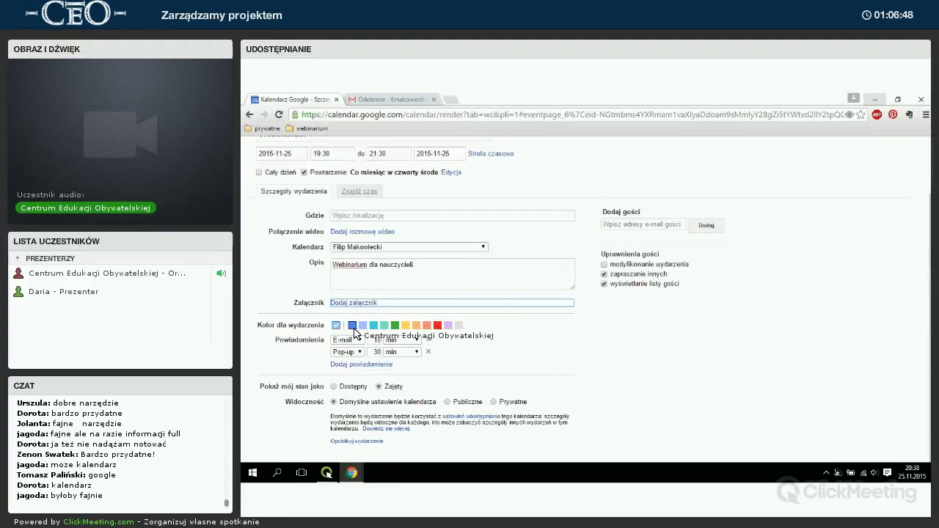
Colour the Webinarium green and leave its visibility at the calendar default.
click(394, 328)
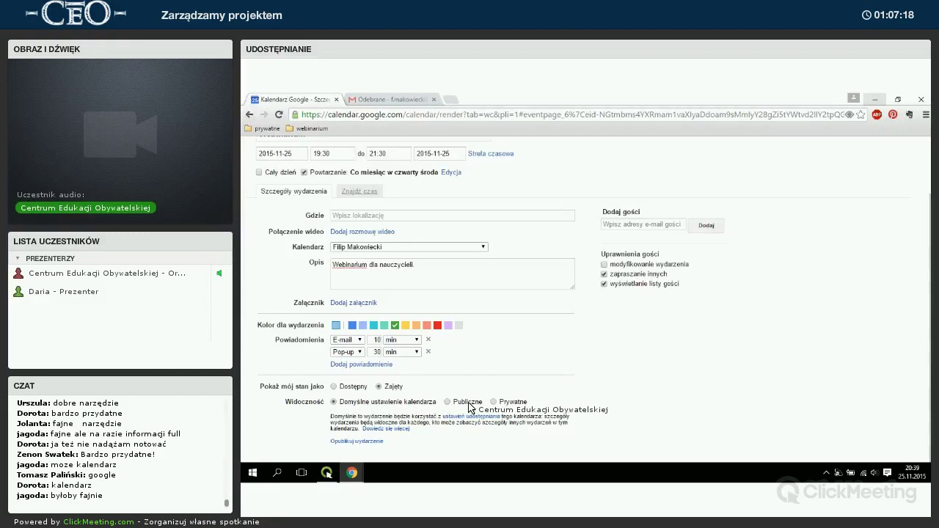
click(449, 402)
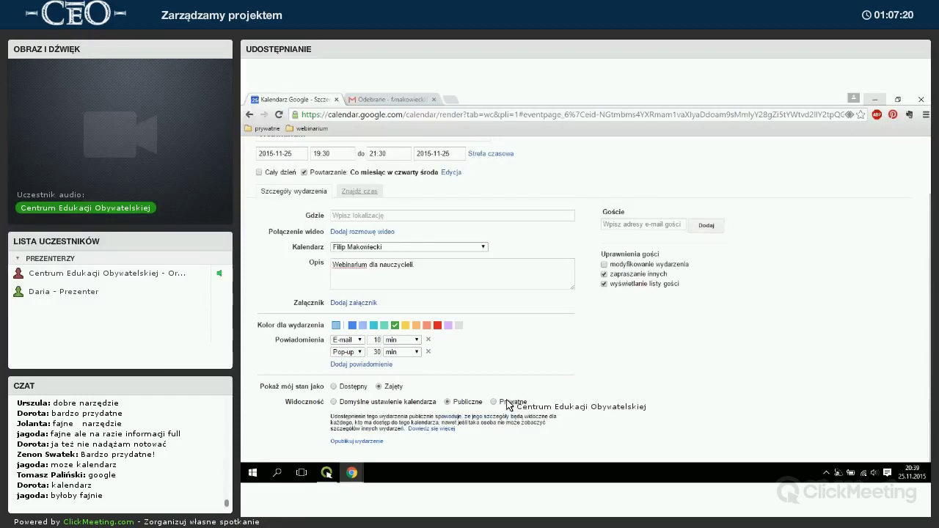
click(334, 402)
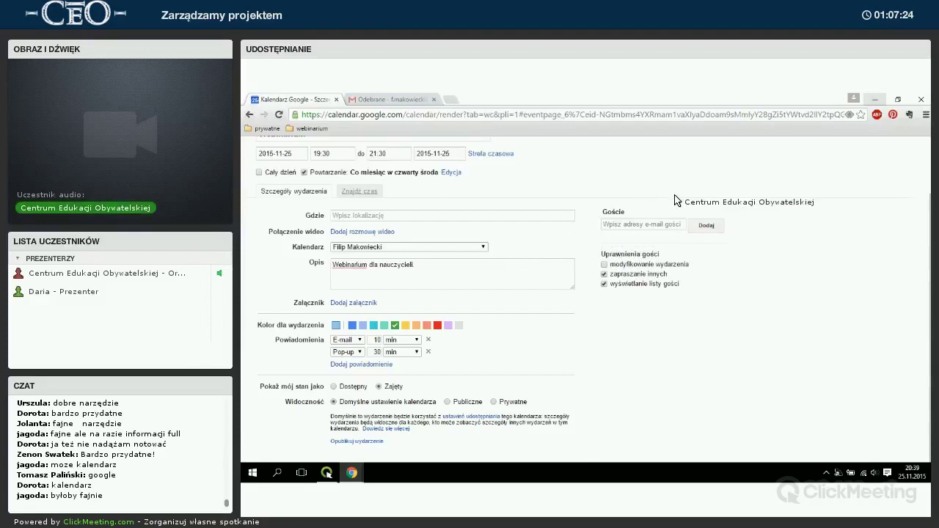
click(622, 226)
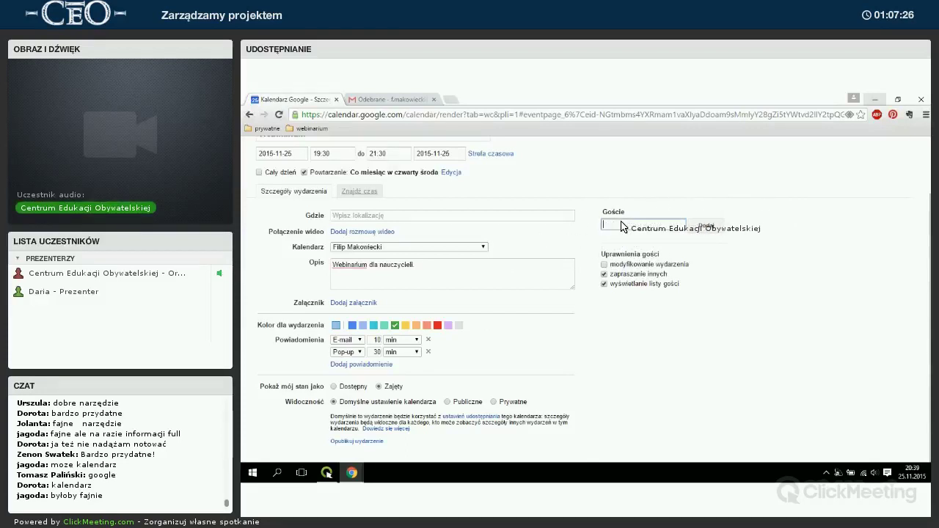
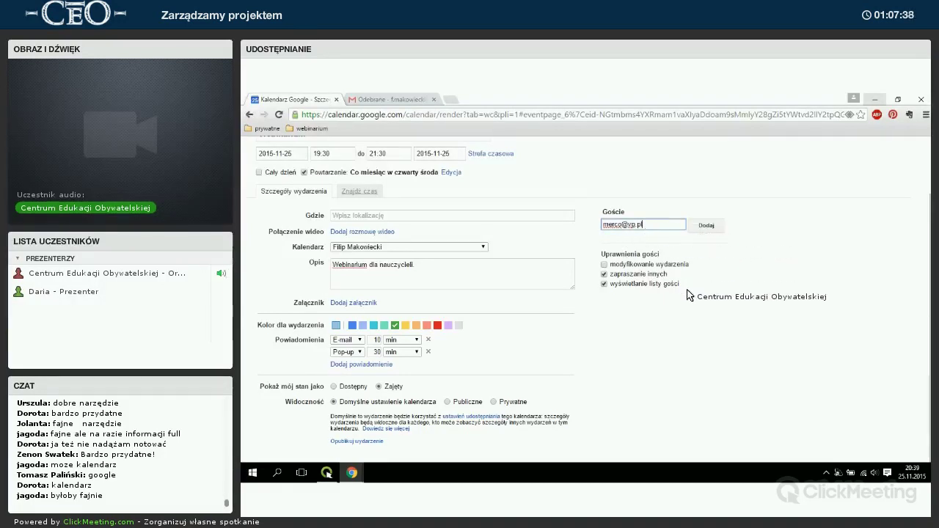
Invite a guest by e-mail, then save the Webinarium without sending invitations.
click(705, 227)
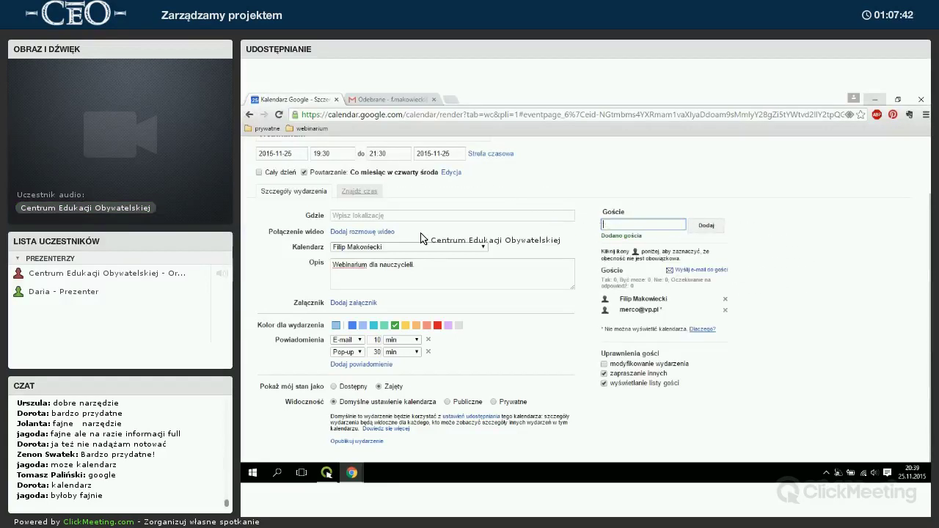
scroll(371, 203, up, 2)
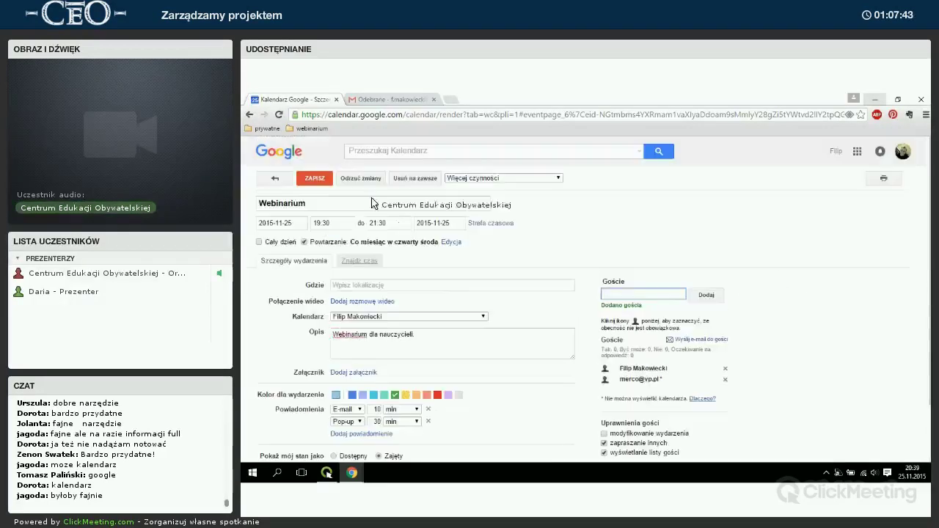
click(322, 180)
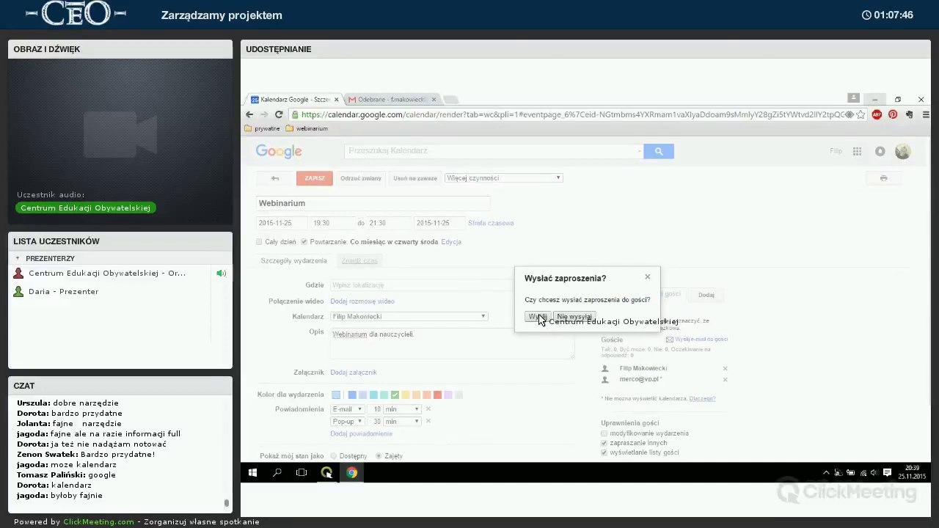
click(567, 319)
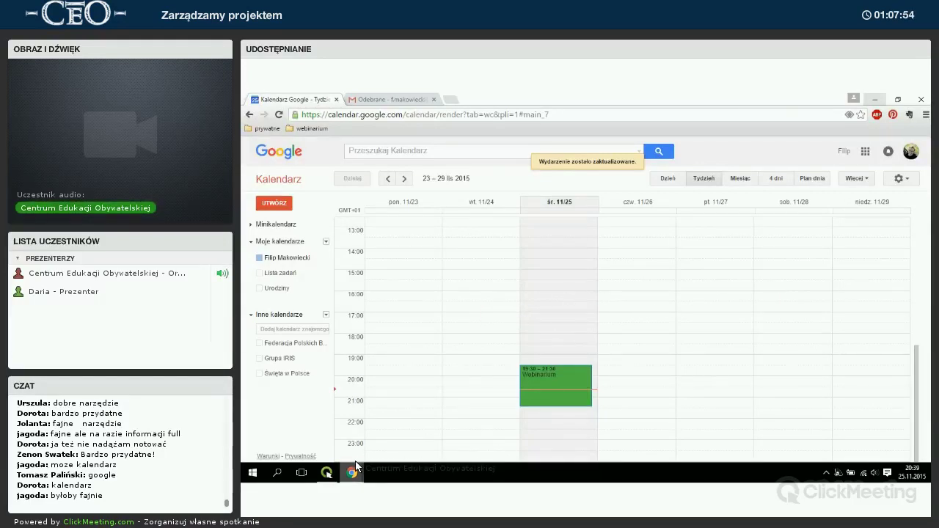
click(328, 473)
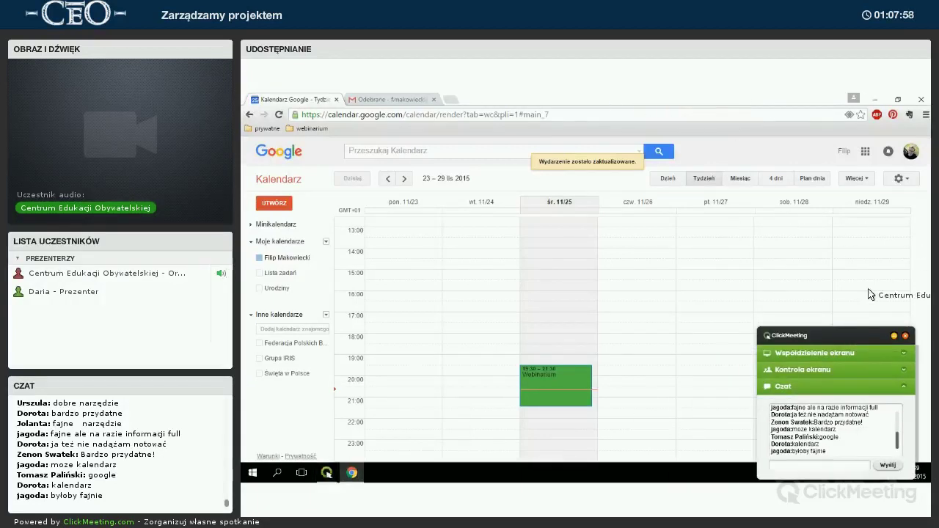
click(892, 335)
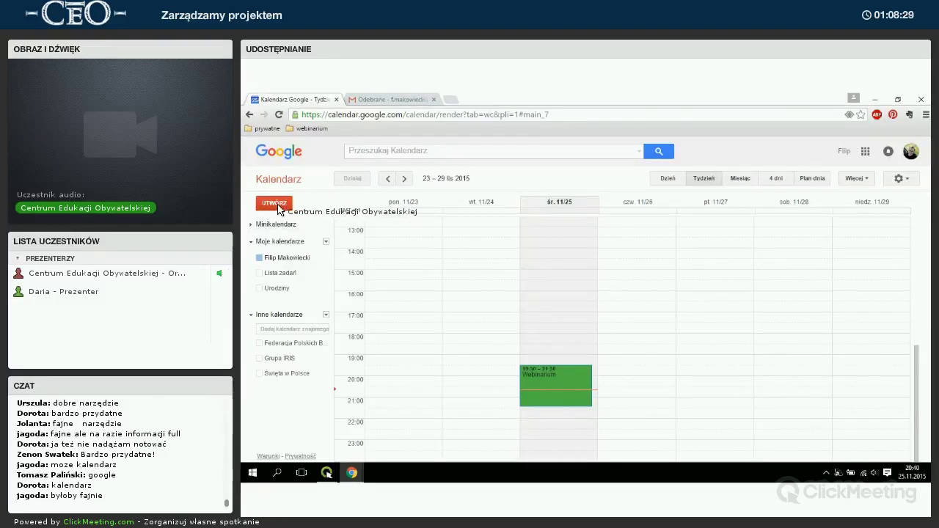
Start a new calendar named 'Dlaczego warto oszczędzać?'.
click(275, 205)
click(280, 180)
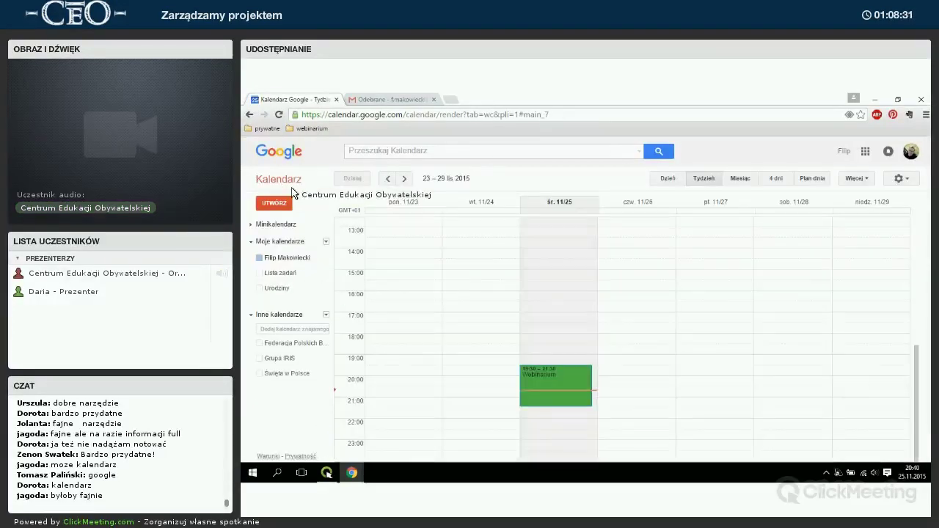
click(326, 315)
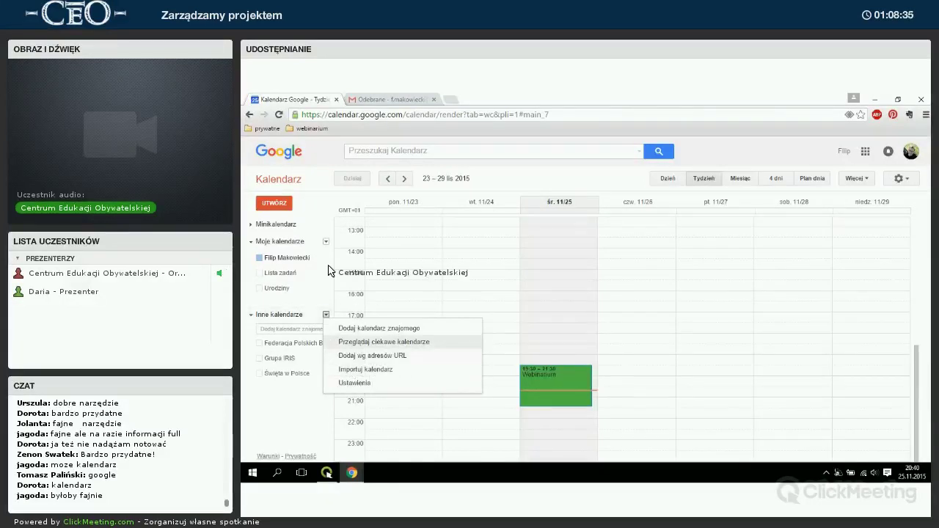
click(319, 243)
click(326, 241)
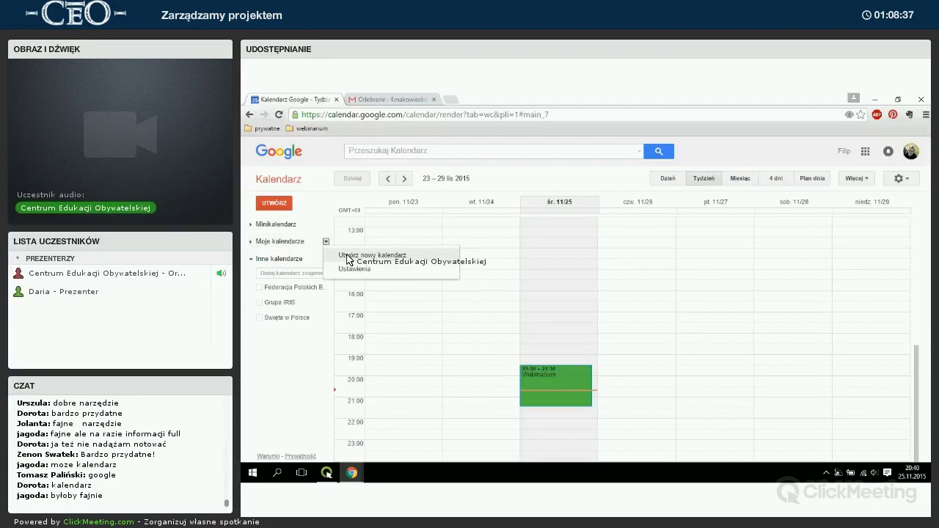
click(348, 258)
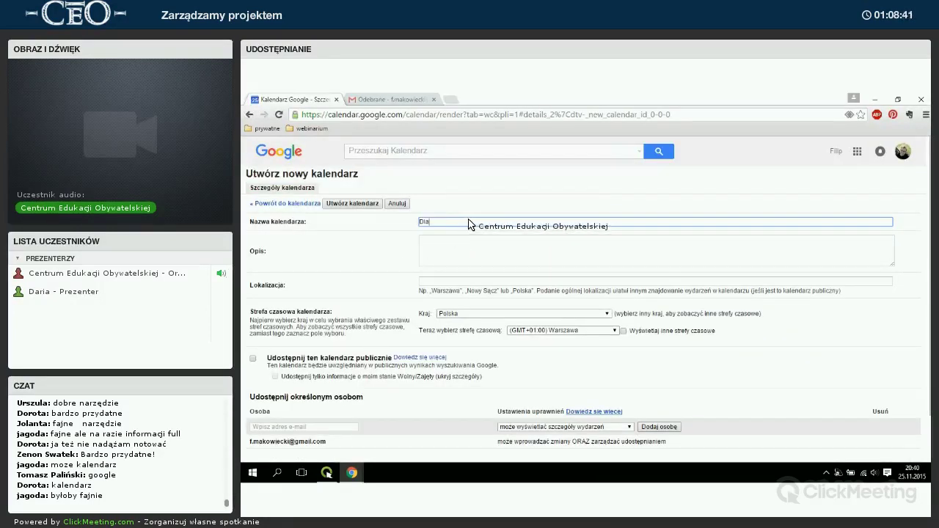
text(Dlaczego warto c)
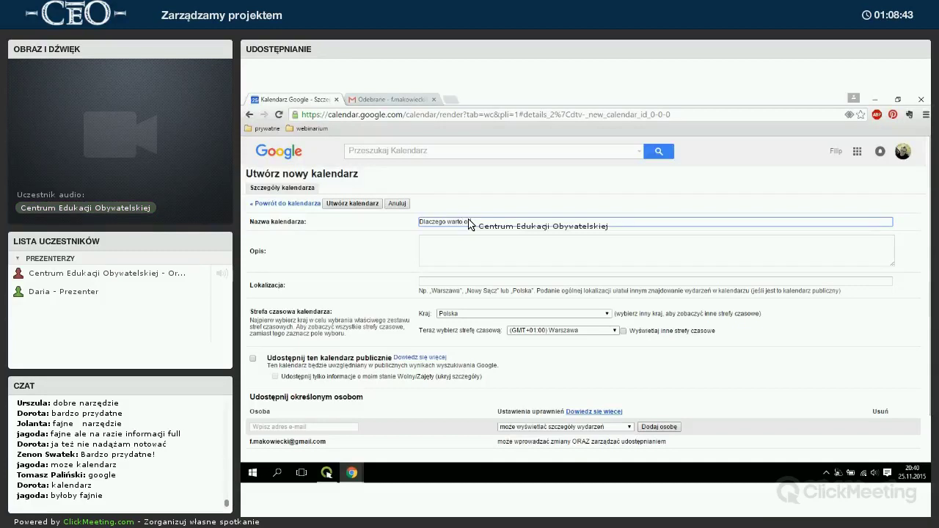
text(ć?)
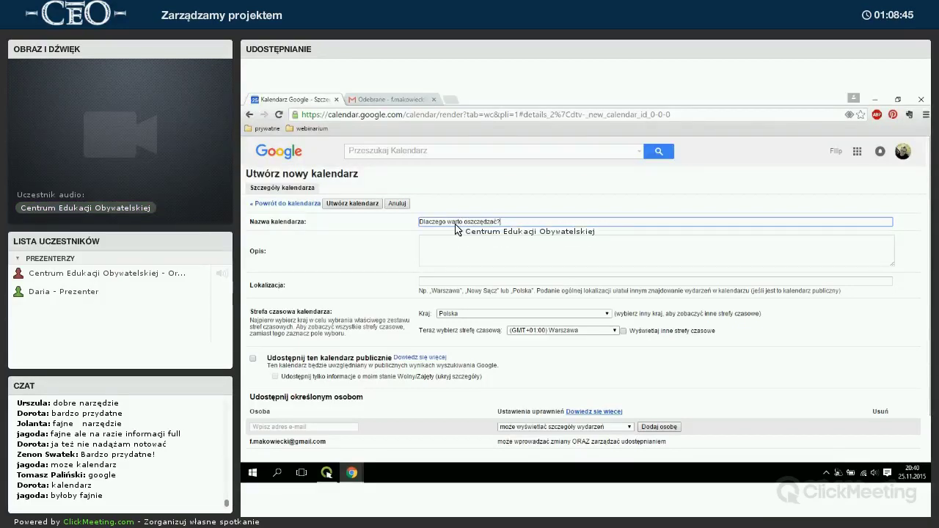
Enter the calendar description 'Harmonogram prac dla osób w projekcie.'.
click(456, 248)
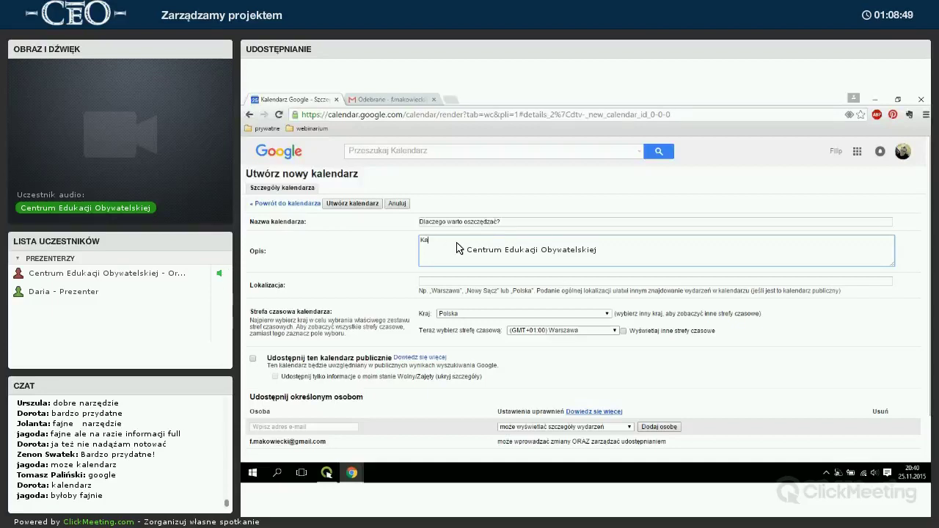
text(Harmonogram prac dla osó w projekcie)
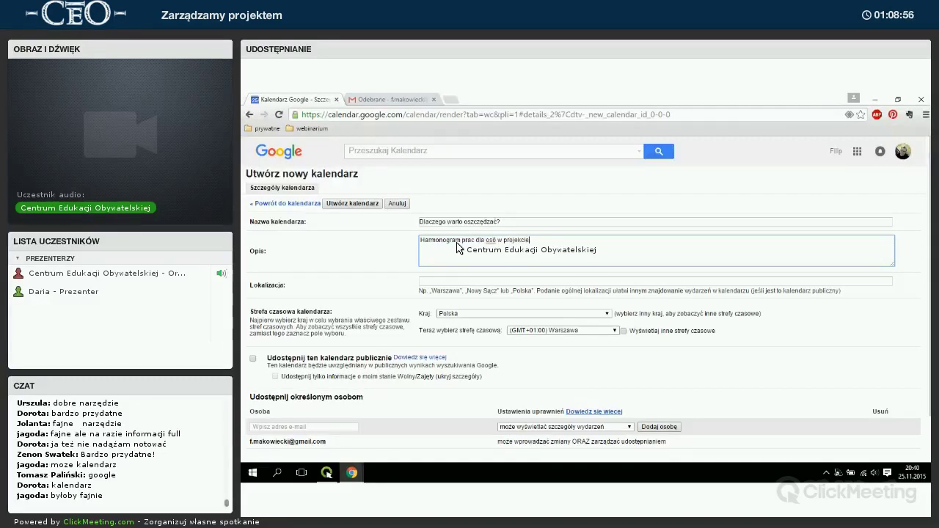
key(ctrl+Left)
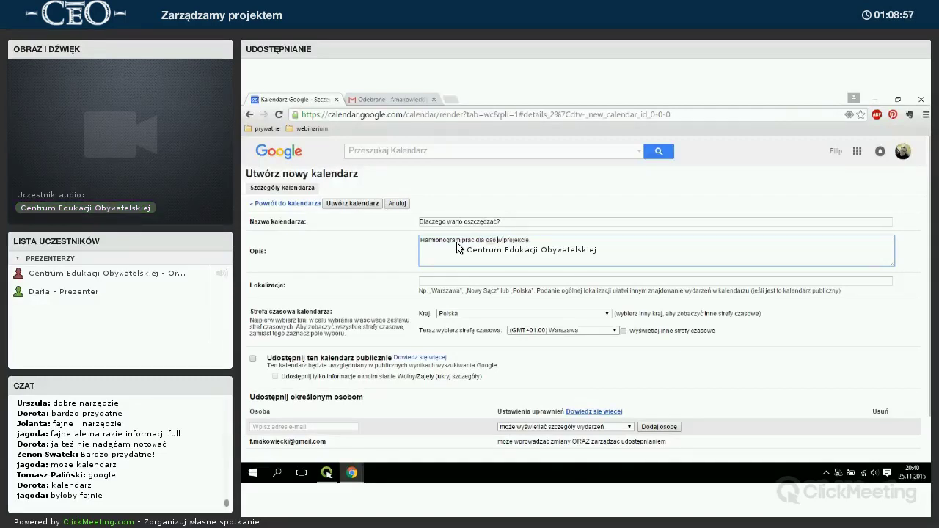
text(b)
key(End)
text(.)
Set the calendar's location to Warszawa.
click(472, 281)
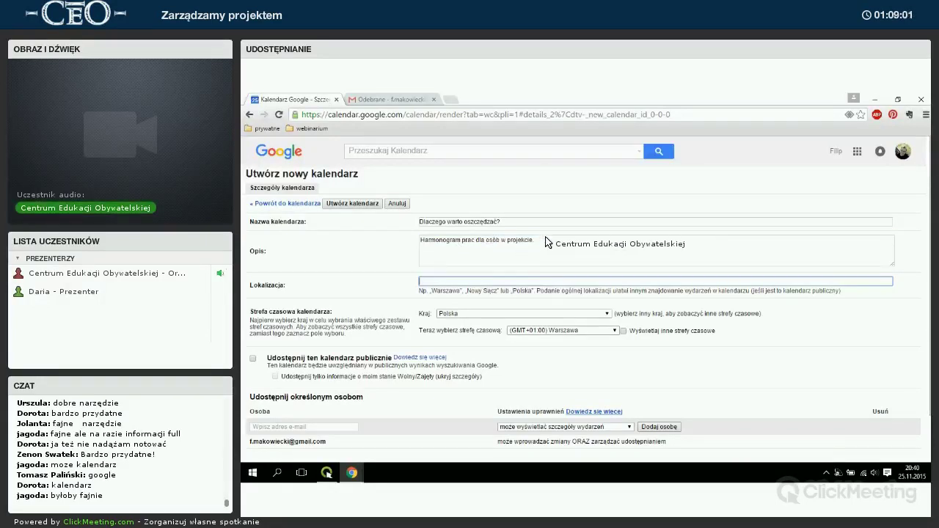
text(Warszawa)
scroll(528, 293, down, 1)
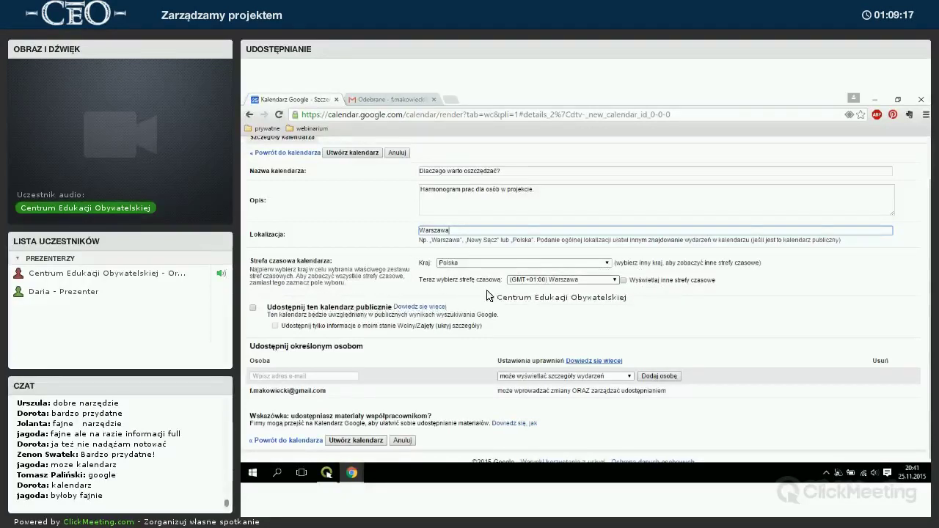
scroll(327, 342, down, 1)
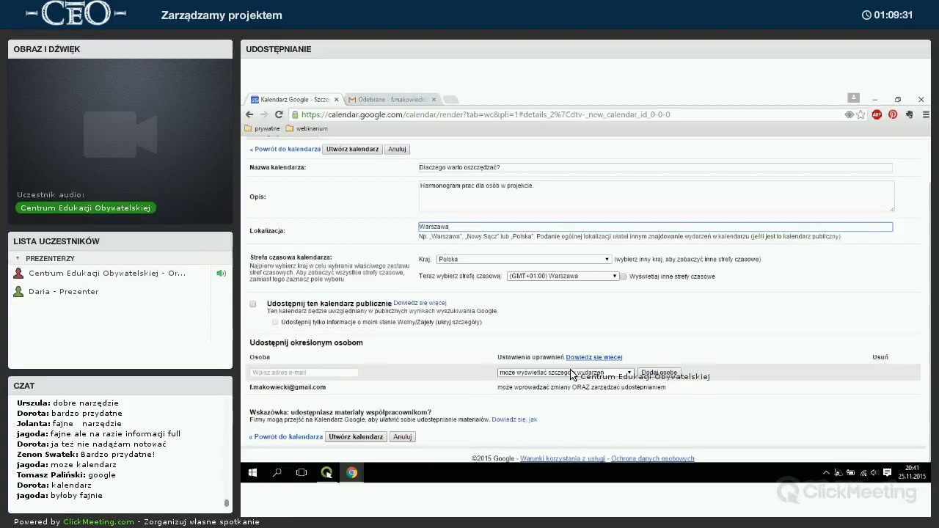
Share the calendar with a person's e-mail address, allowing them to change events, and create it.
click(341, 374)
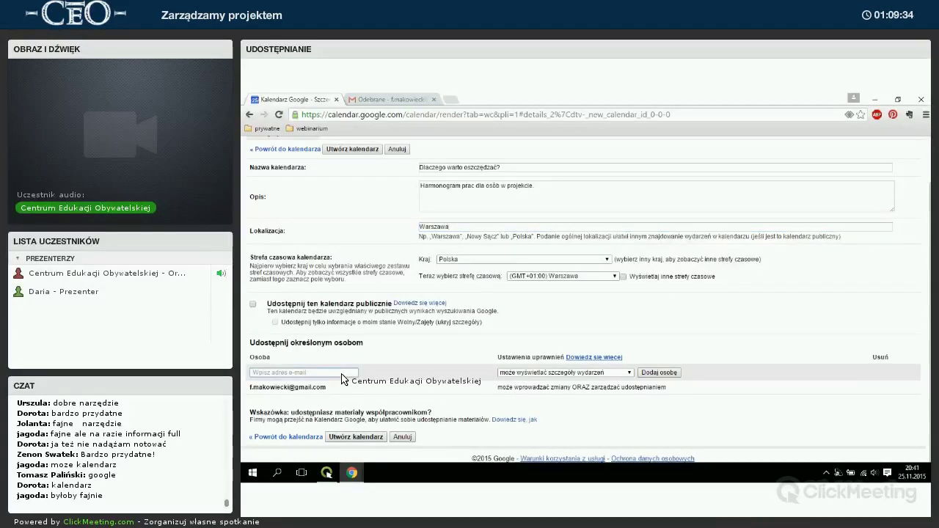
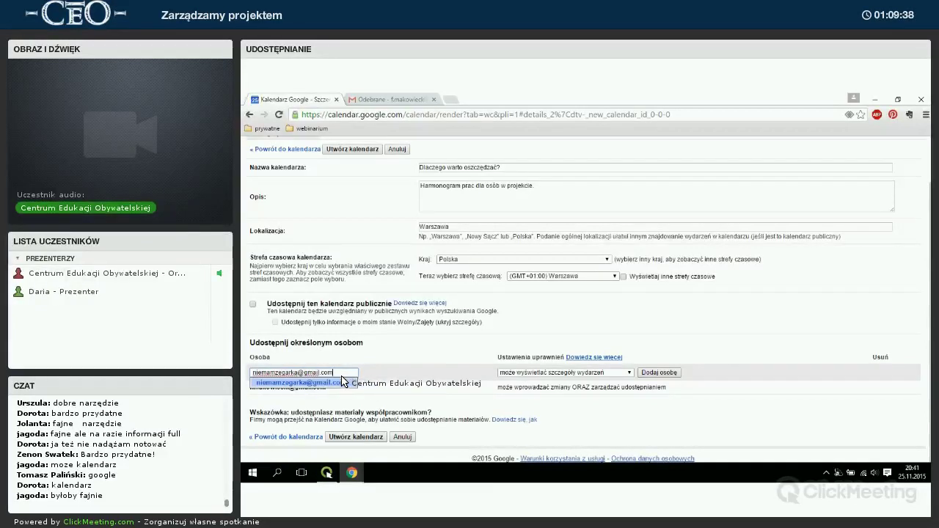
click(342, 381)
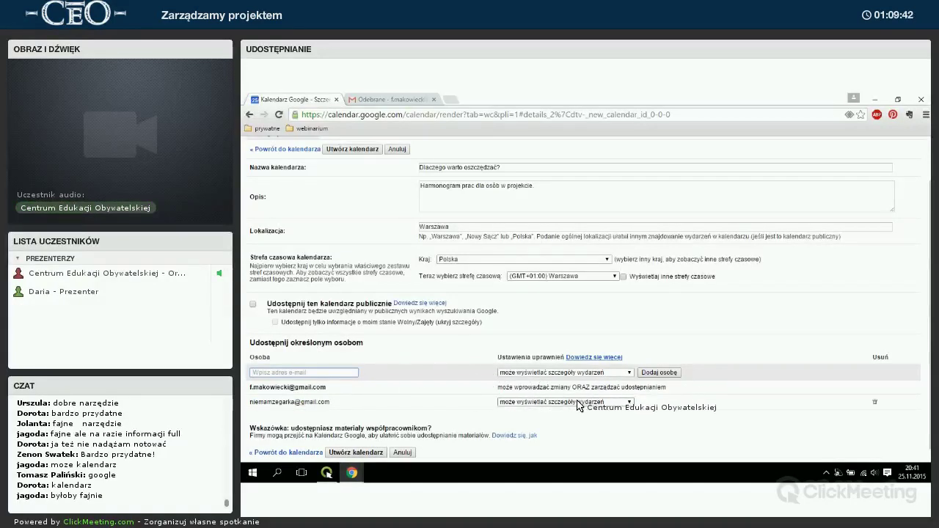
click(578, 402)
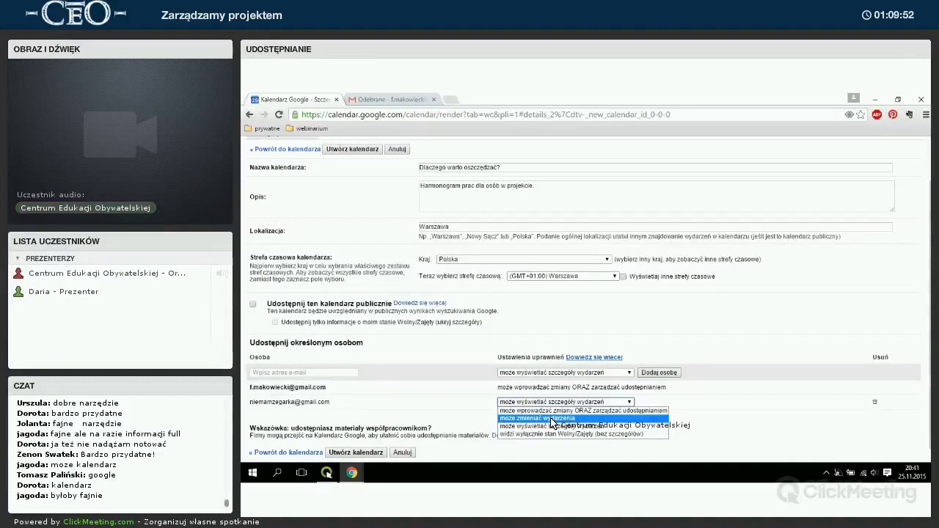
click(551, 420)
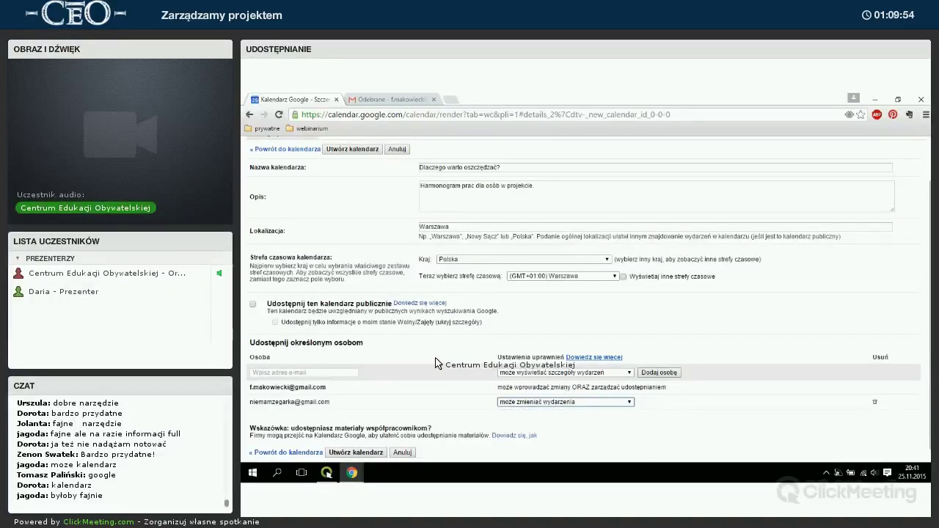
scroll(433, 359, down, 1)
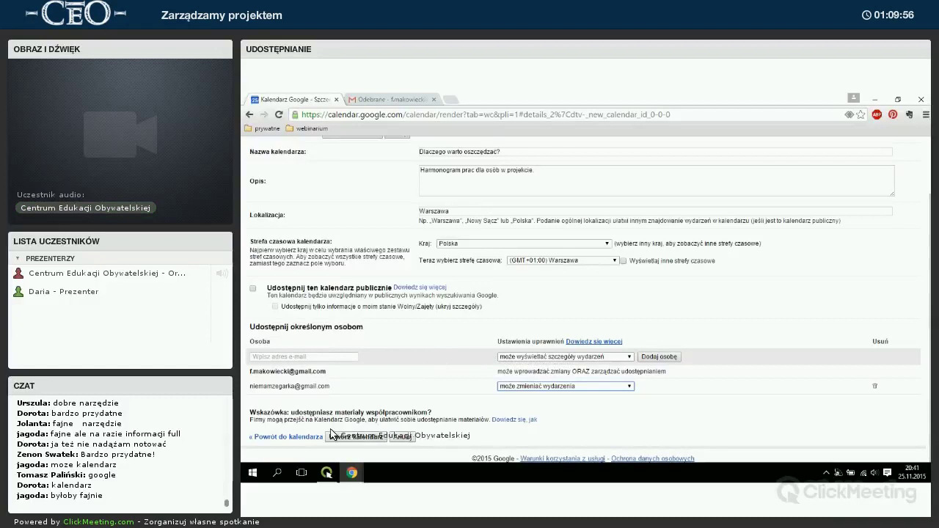
click(357, 437)
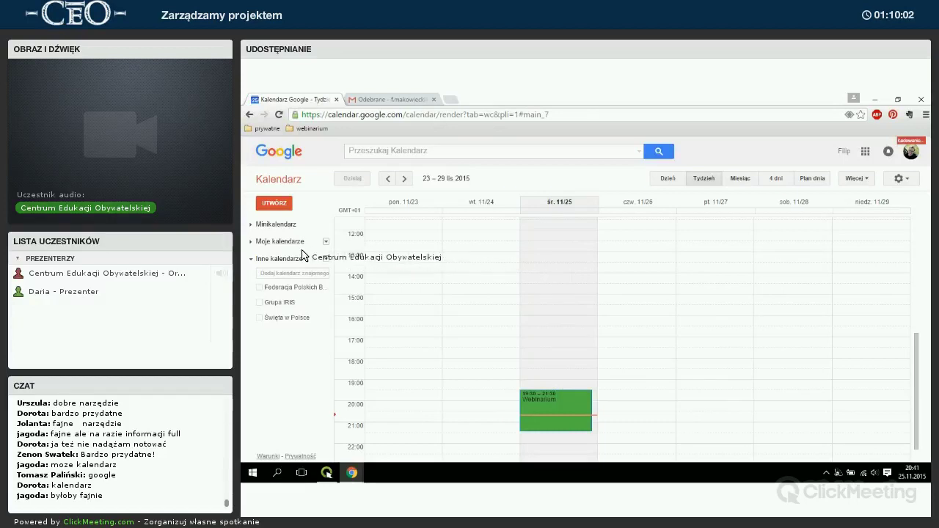
Under Moje kalendarze, tick 'Dlaczego warto oszczędzać?' and untick the personal calendar.
click(258, 258)
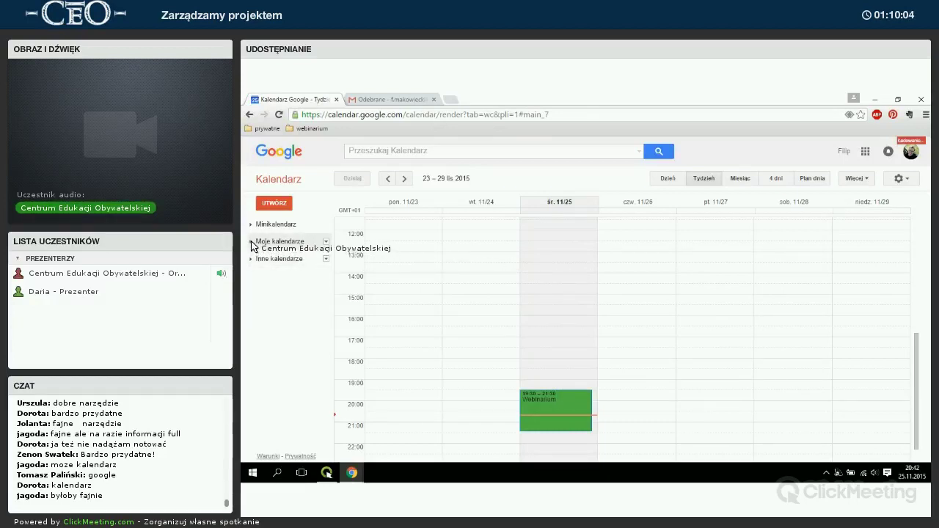
click(253, 242)
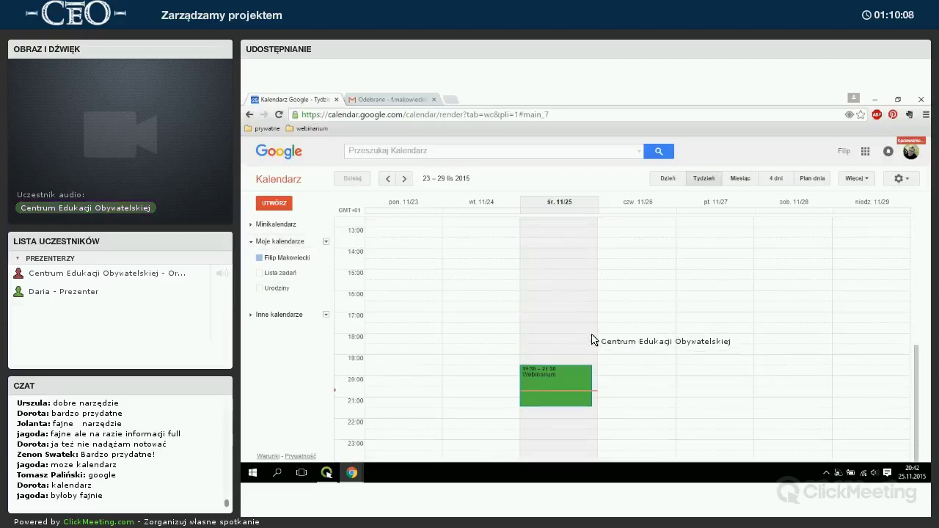
scroll(340, 281, up, 3)
click(252, 224)
click(252, 224)
click(284, 243)
click(297, 243)
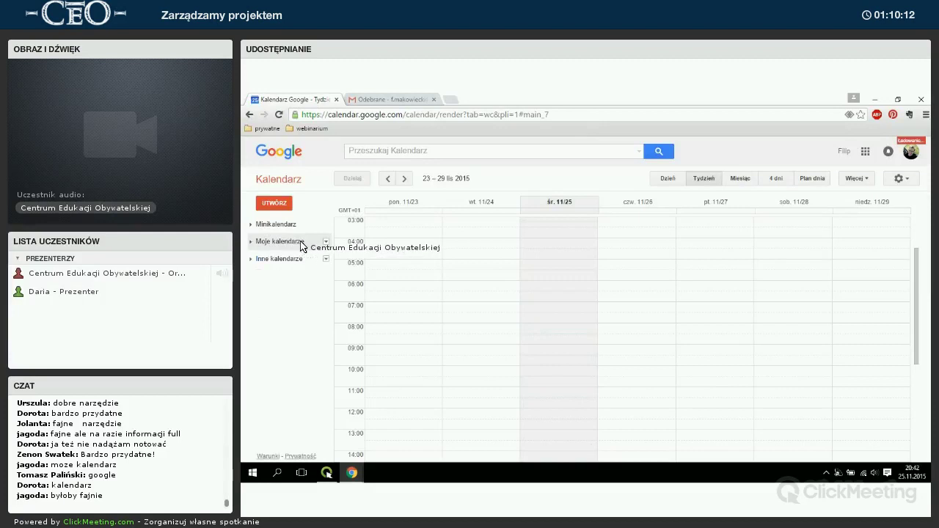
click(290, 243)
click(293, 272)
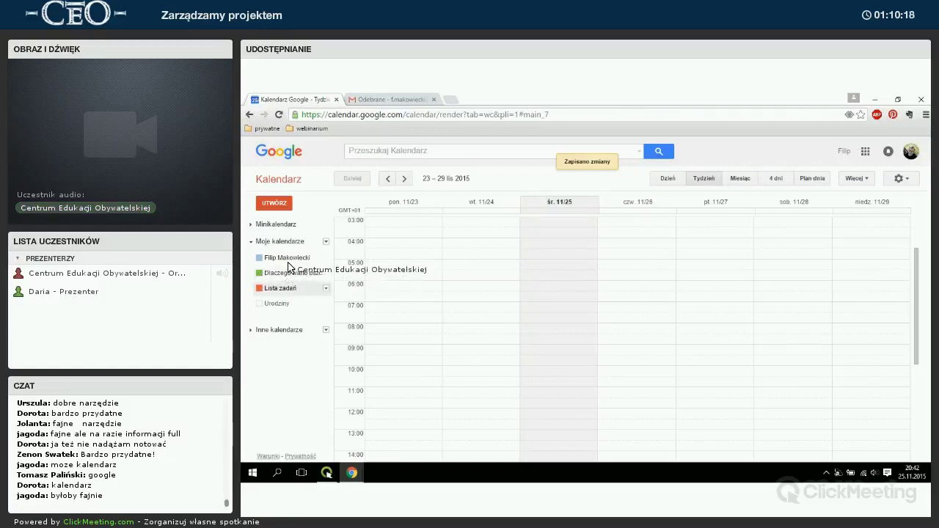
click(271, 258)
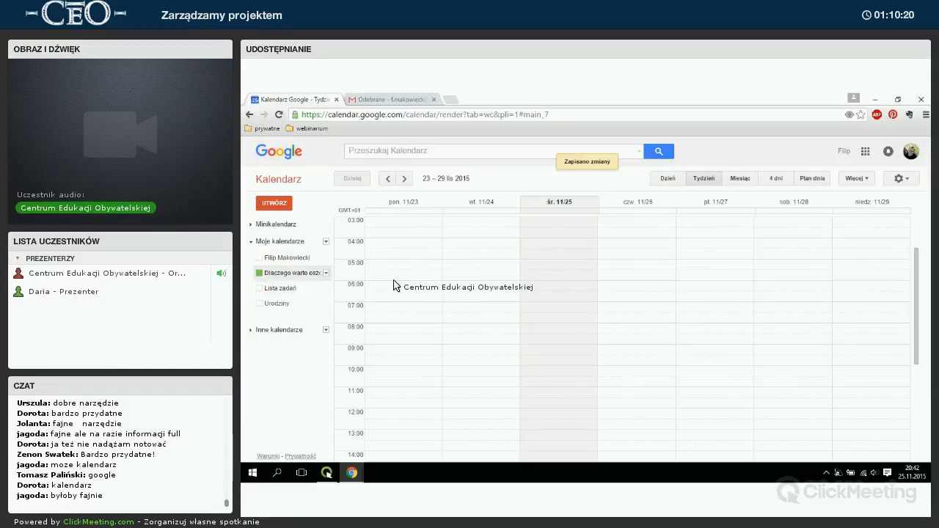
scroll(570, 308, down, 5)
scroll(570, 309, down, 3)
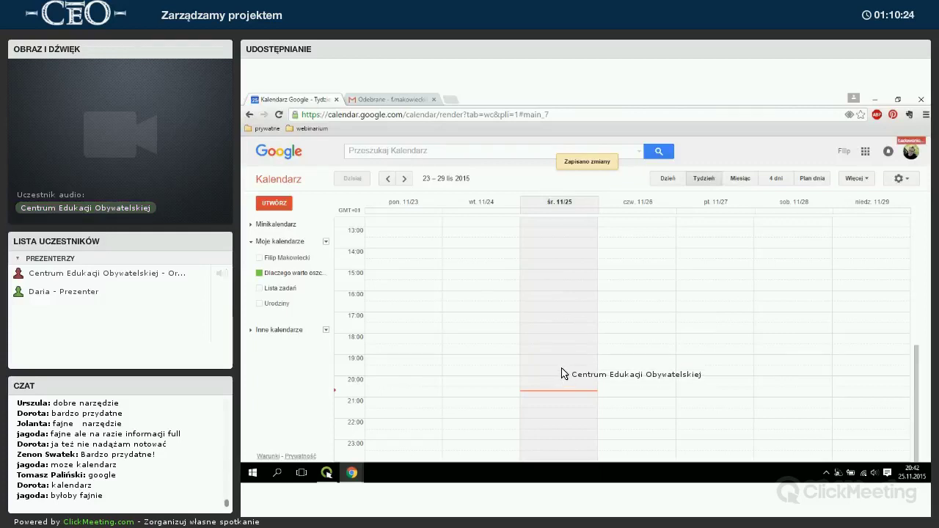
scroll(564, 370, up, 8)
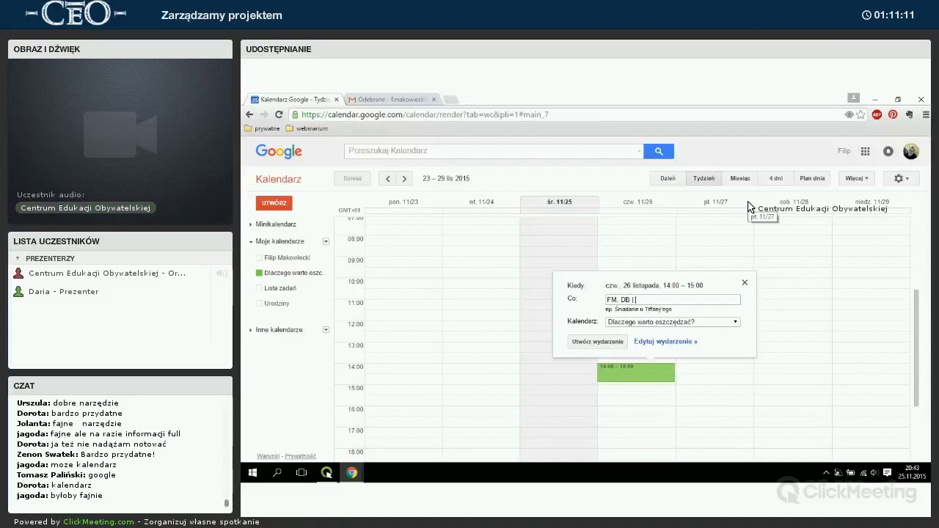
Save the 26 November event 'Wizyta w TVP Info' in red at Woronicza 17, Warszawa.
text(izy)
text(ta w TVP Info)
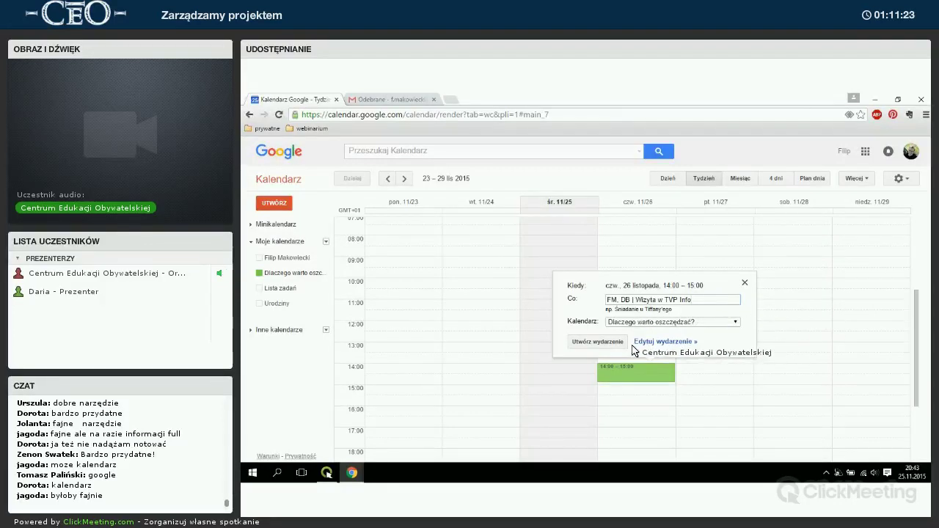
click(669, 342)
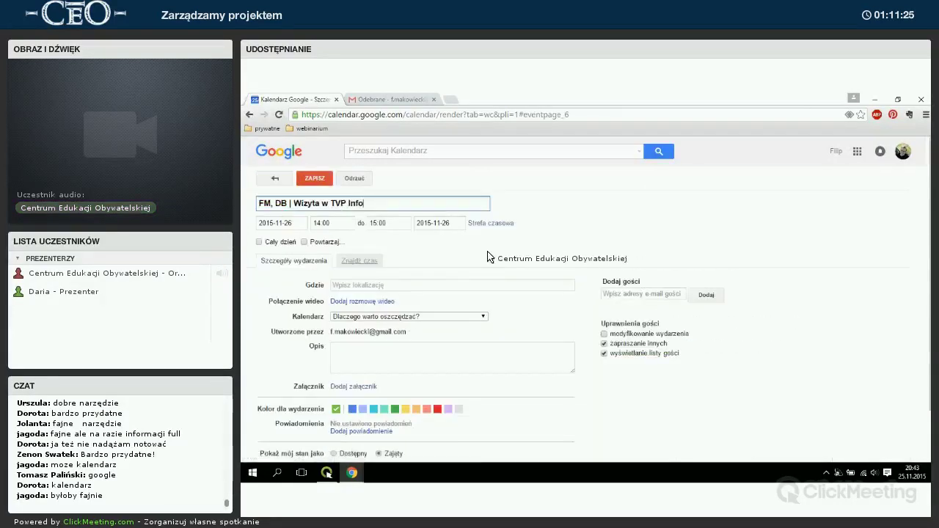
click(438, 410)
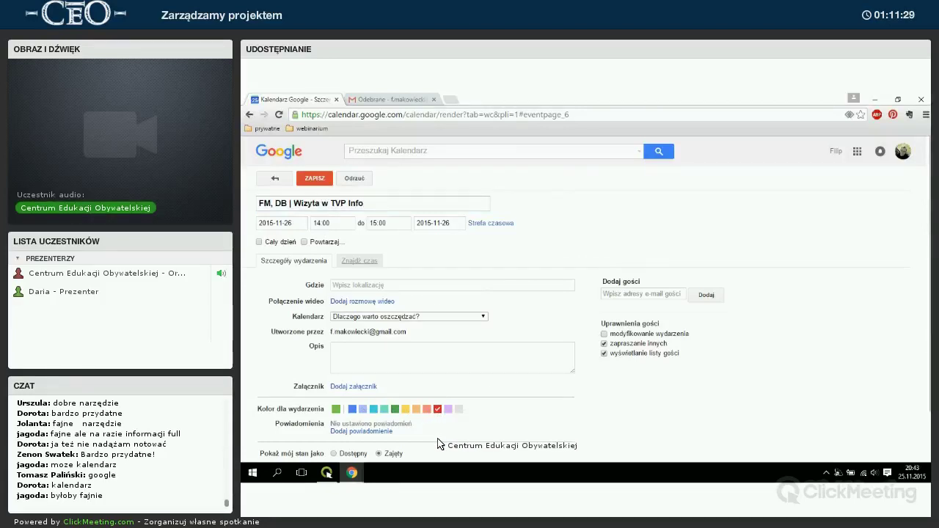
click(360, 285)
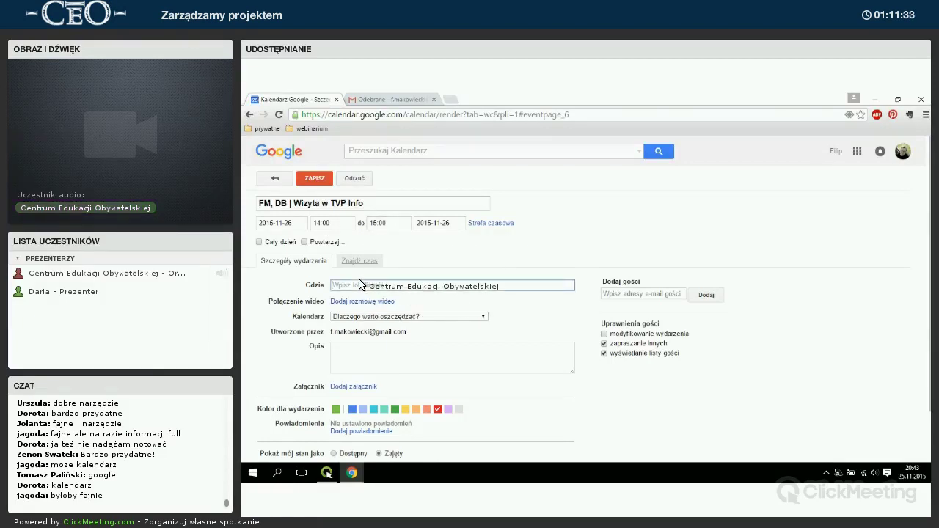
text(ul)
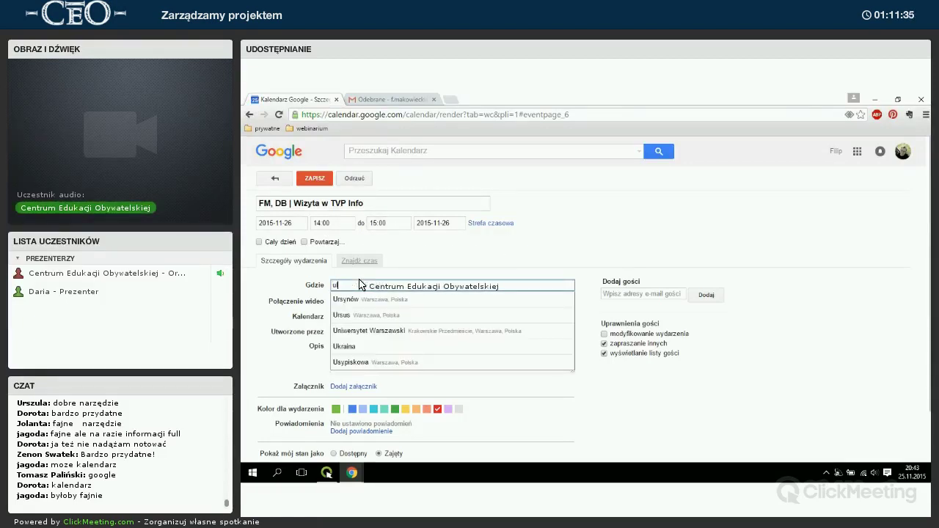
text(. Woron)
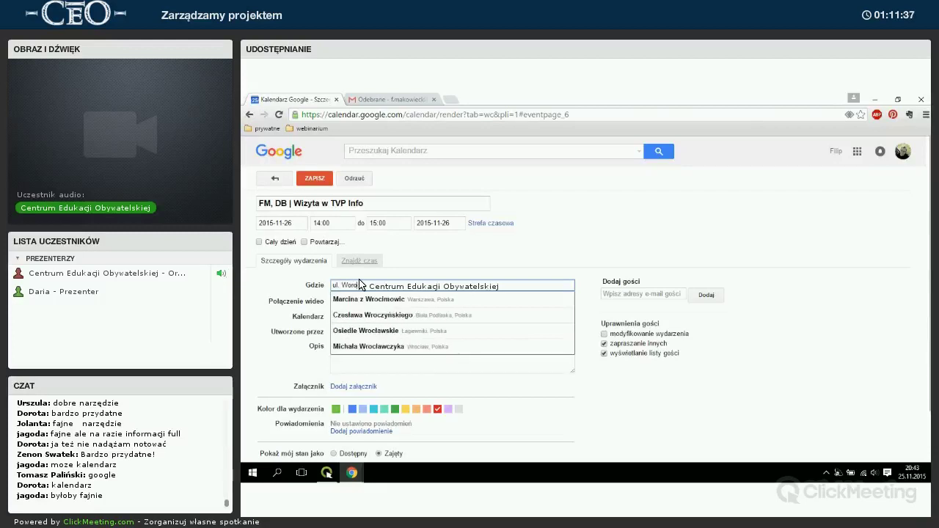
text(icza 17)
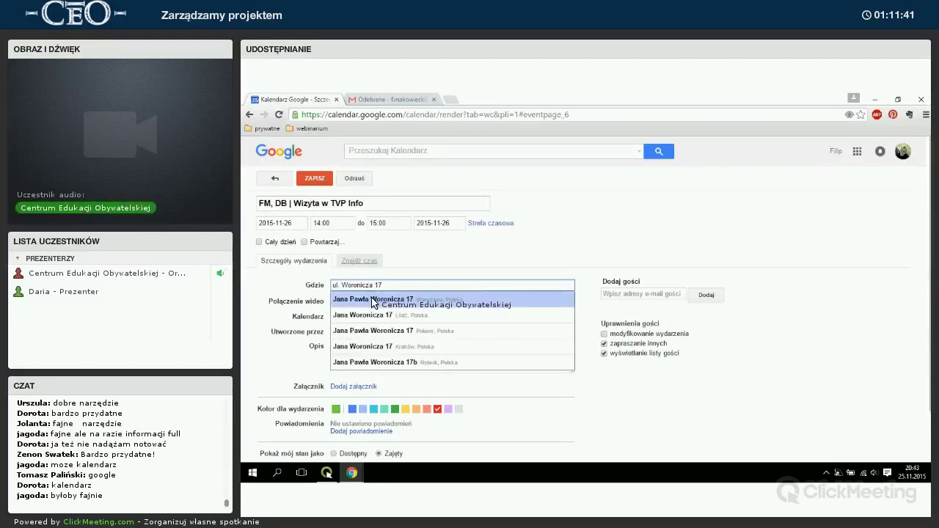
click(372, 300)
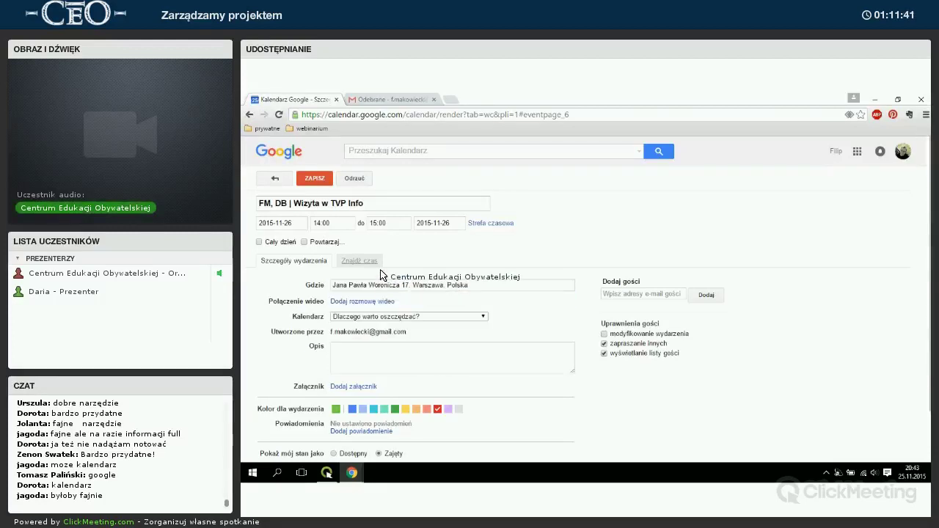
scroll(356, 242, down, 1)
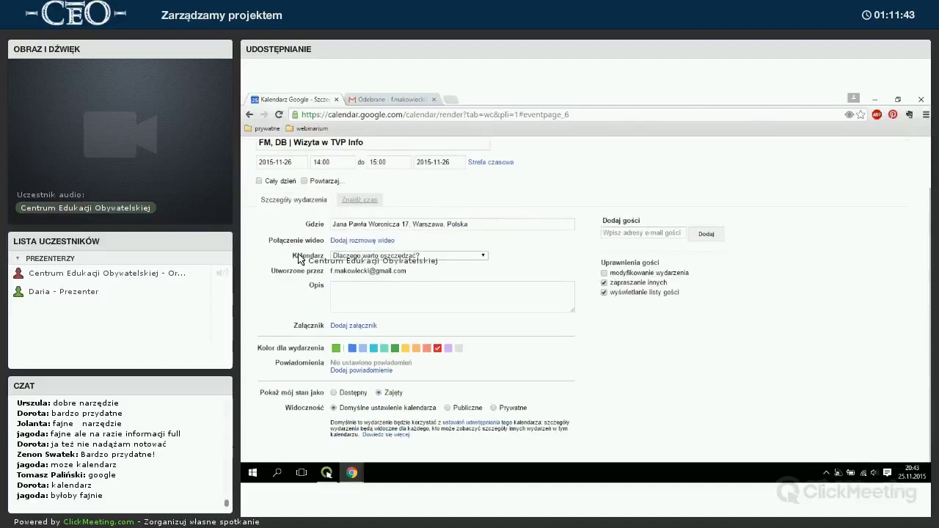
scroll(298, 234, up, 1)
click(313, 179)
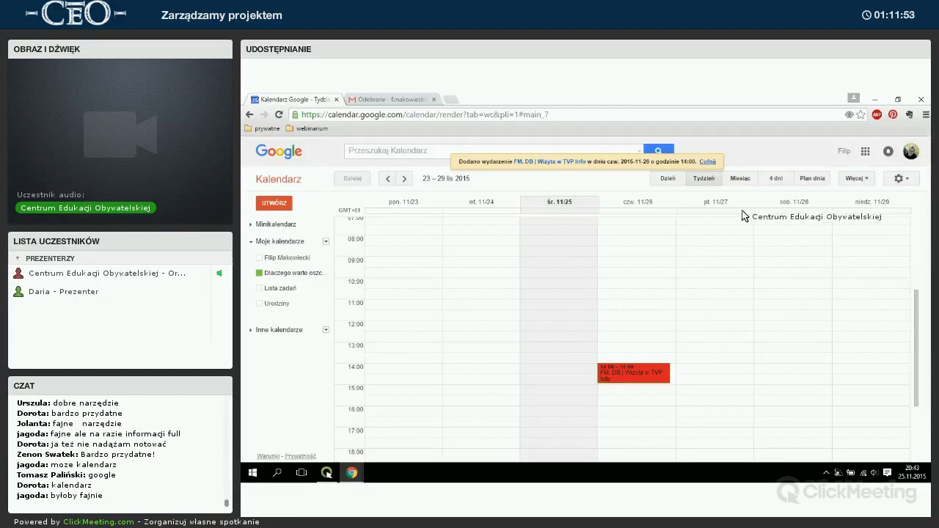
Add the all-day event 'Cały zespół | Stworzenie dokładnego harmonogramu projektu' on 30 November.
click(741, 180)
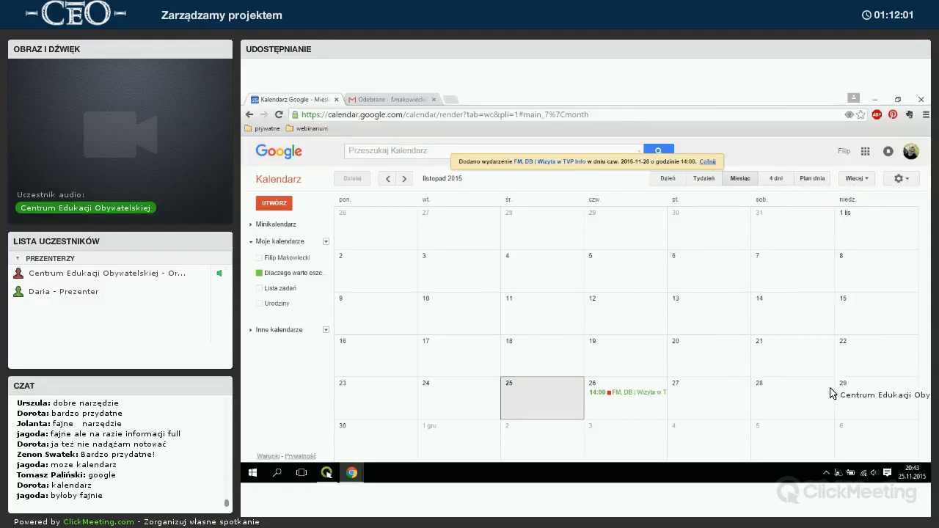
click(378, 440)
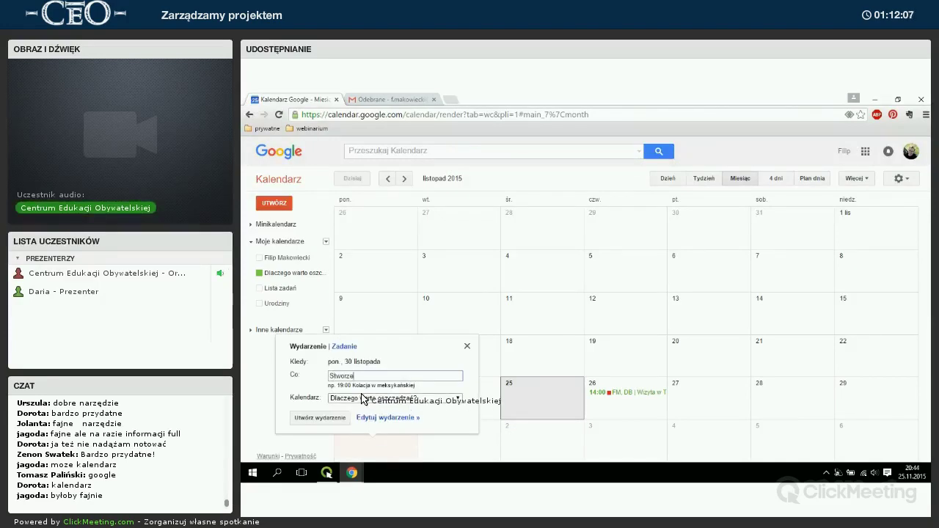
text(Stworzenie dokładnego harmonog)
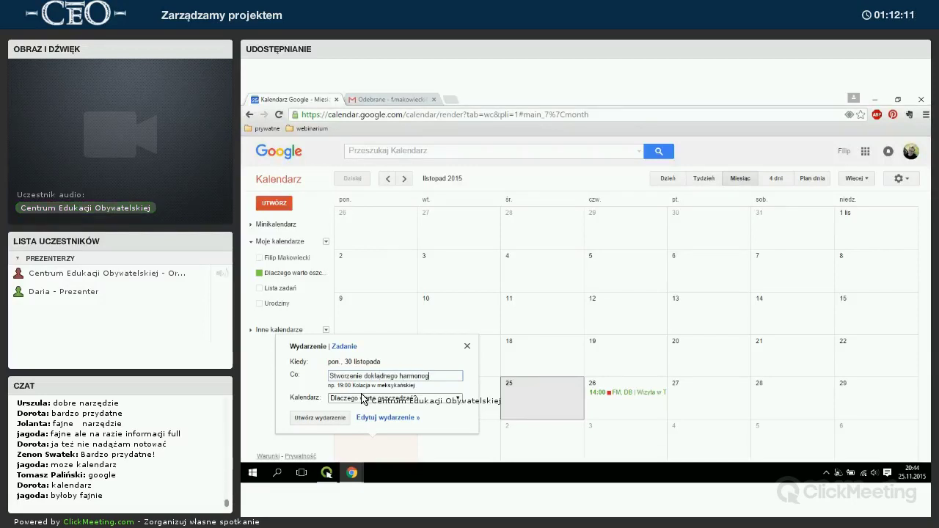
text(ramu projek)
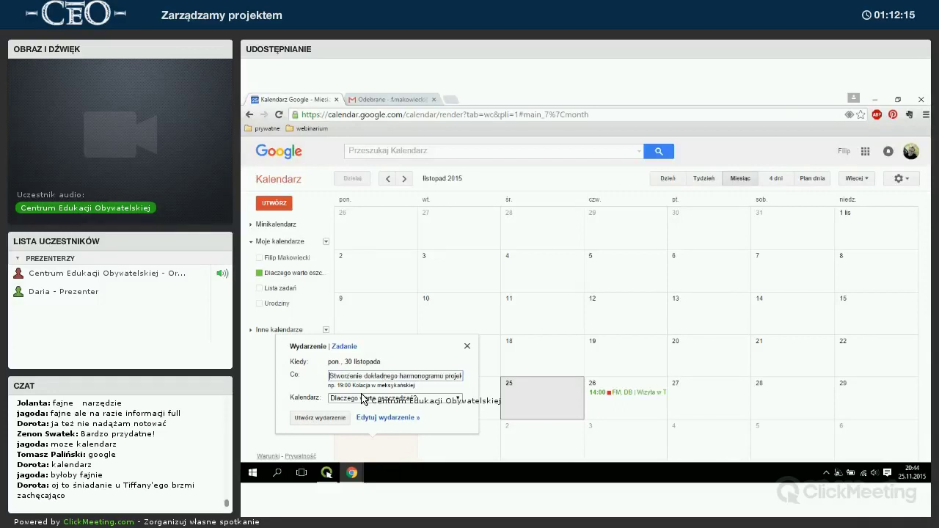
text(tue)
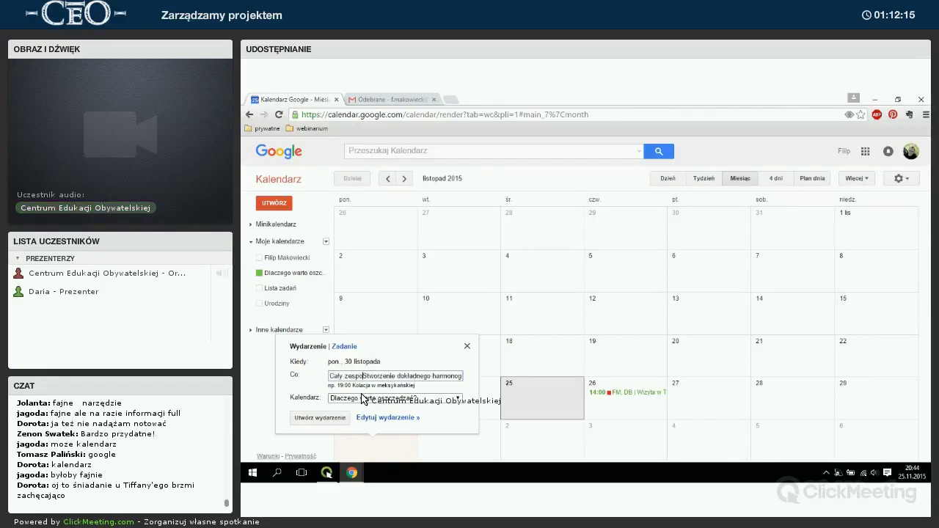
text(spół |)
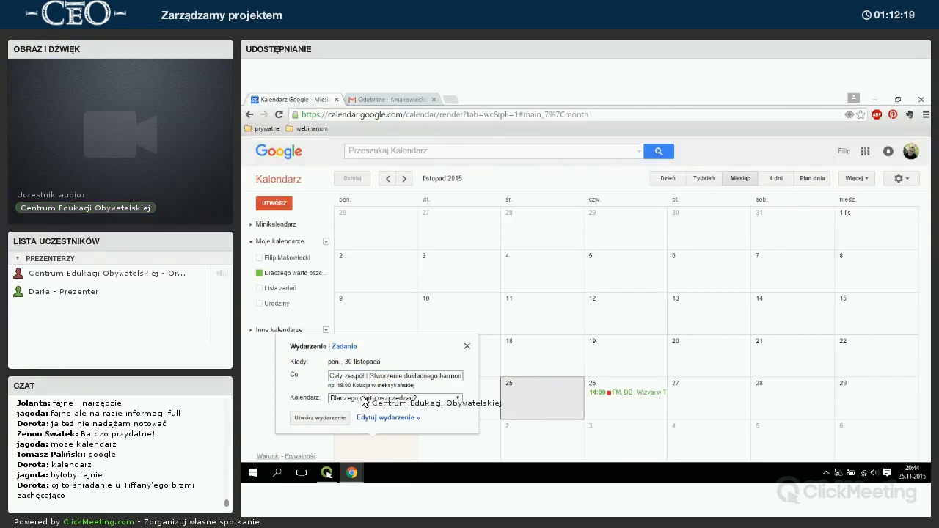
click(364, 417)
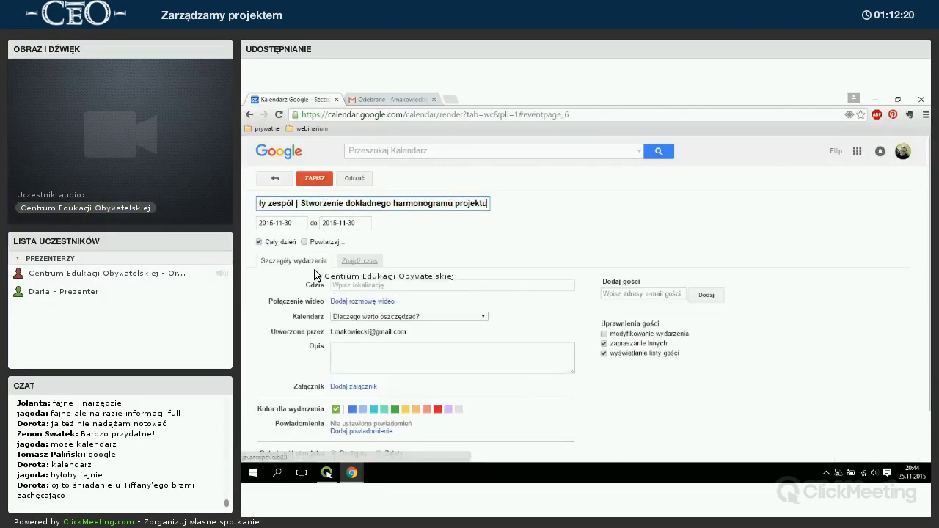
click(314, 178)
key(n)
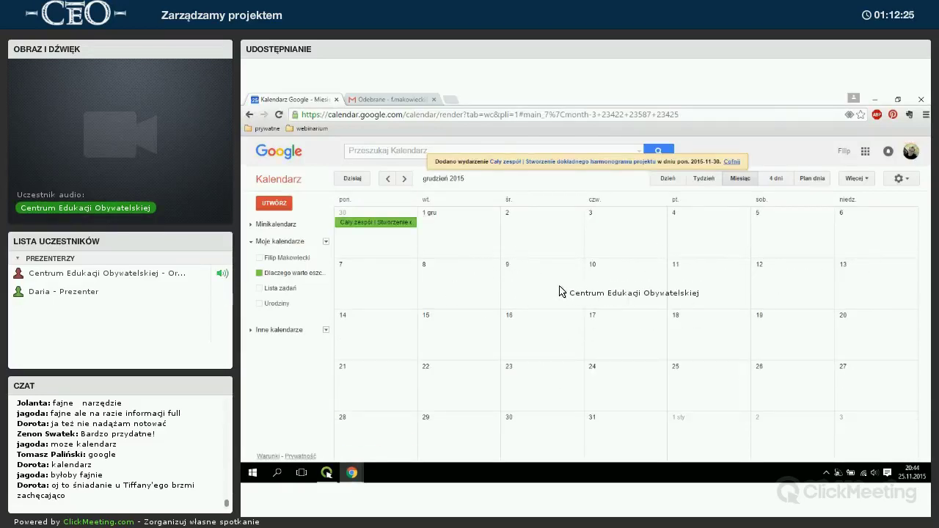
Add a yellow all-day event 'Zebranie informacji o oszczedzaniu', prefixed with initials, on 10 December.
click(625, 280)
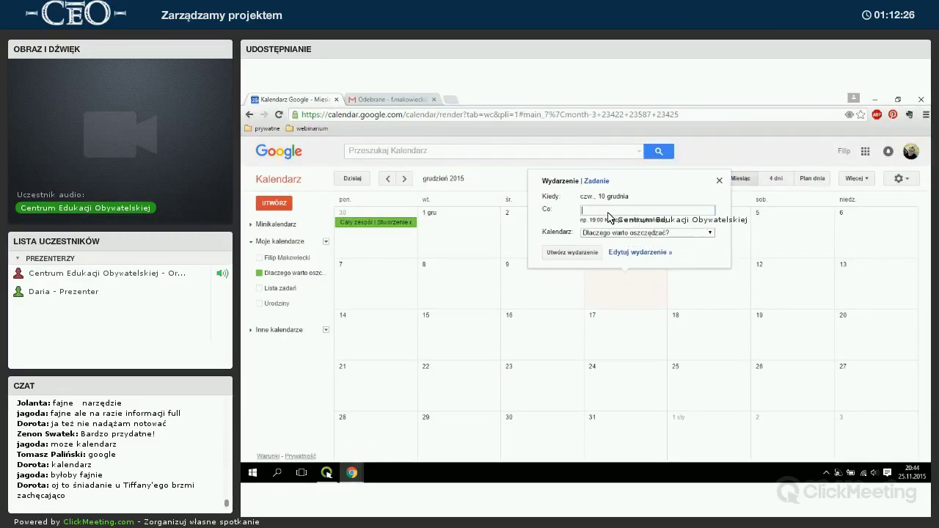
text(Zebranie informacji o)
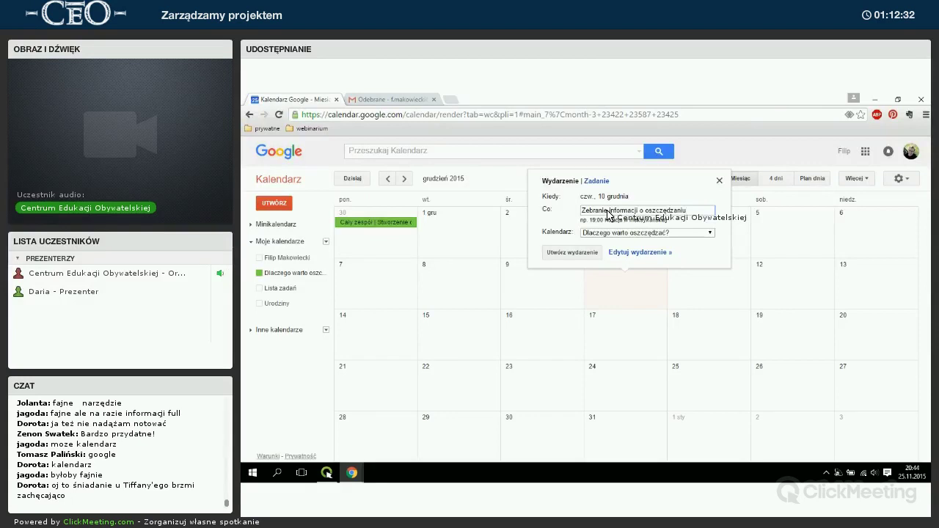
text( oszczedzaniu)
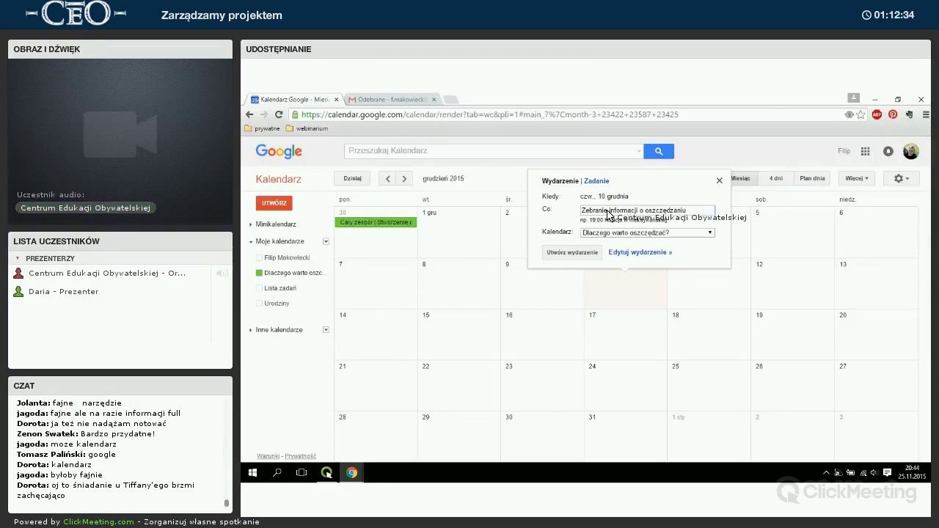
text(AS)
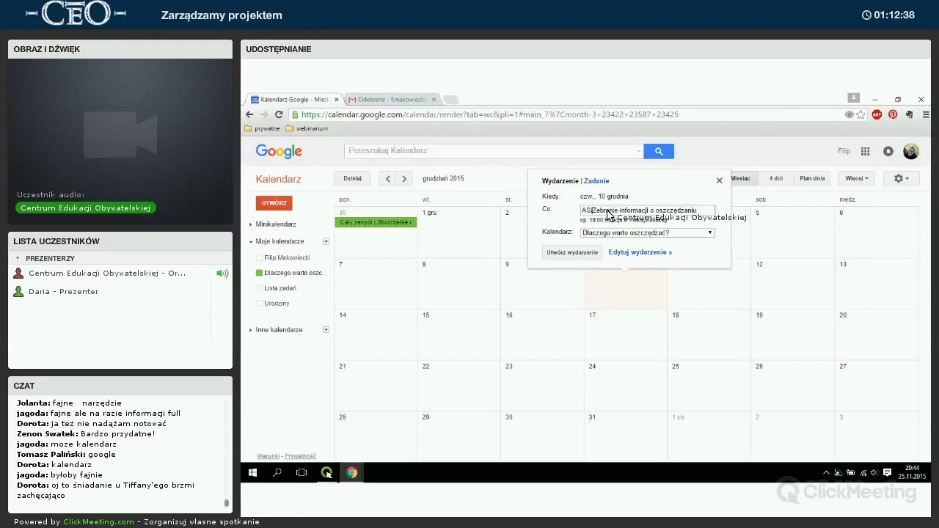
text(|)
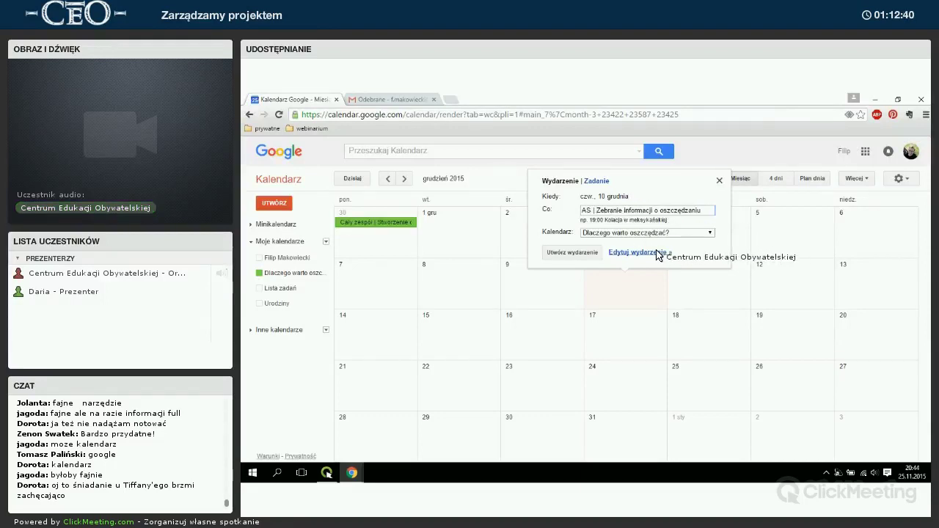
click(655, 251)
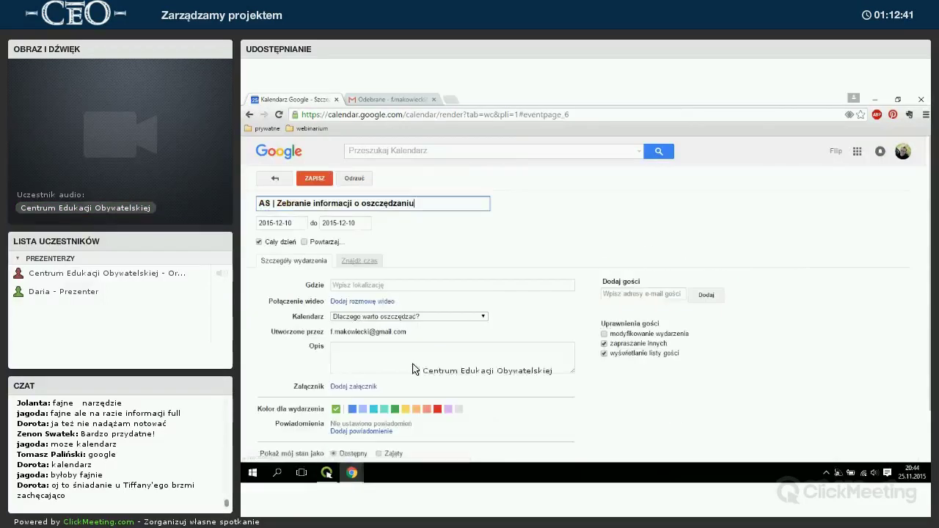
click(405, 409)
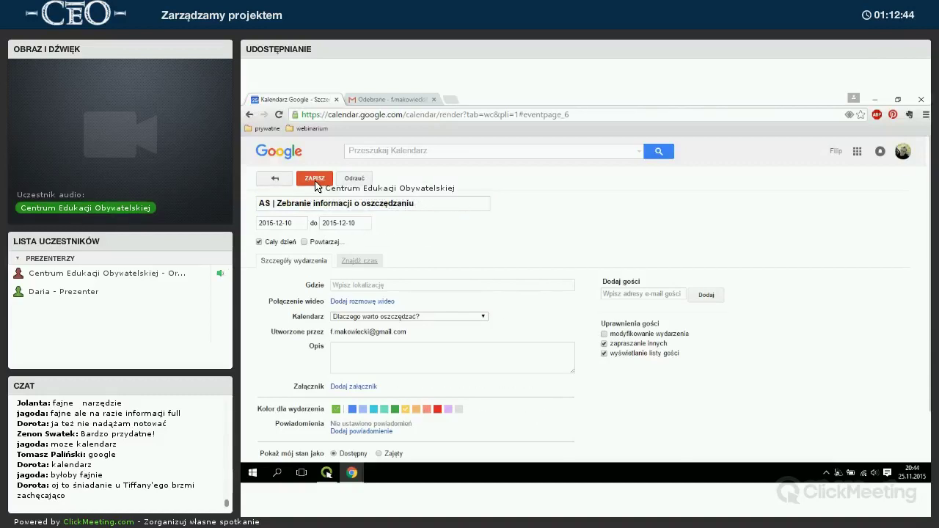
click(315, 179)
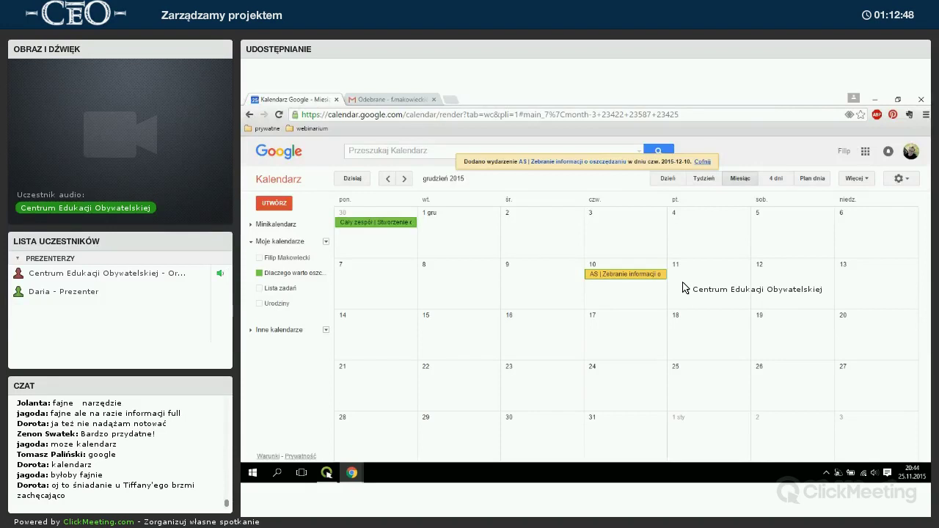
Expand the mini calendar beside December 2015, then bring the ClickMeeting webinar window forward.
click(257, 223)
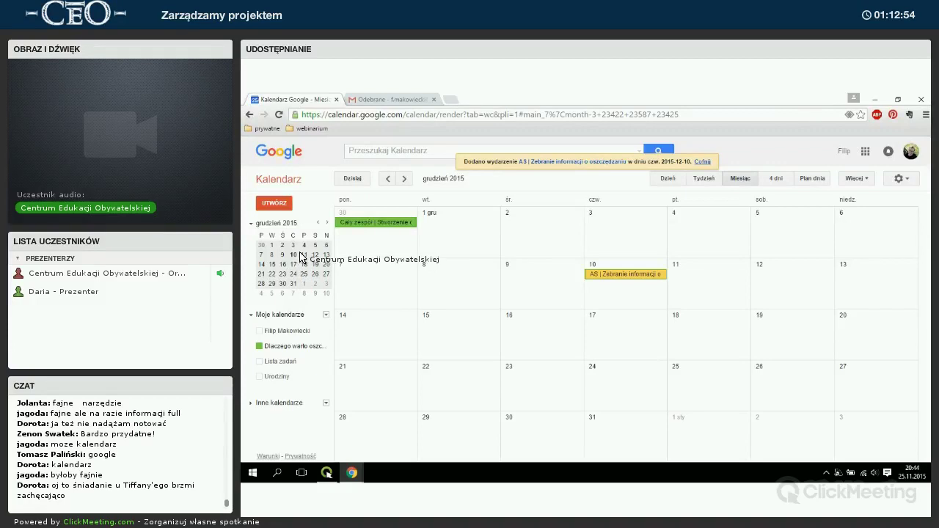
key(t)
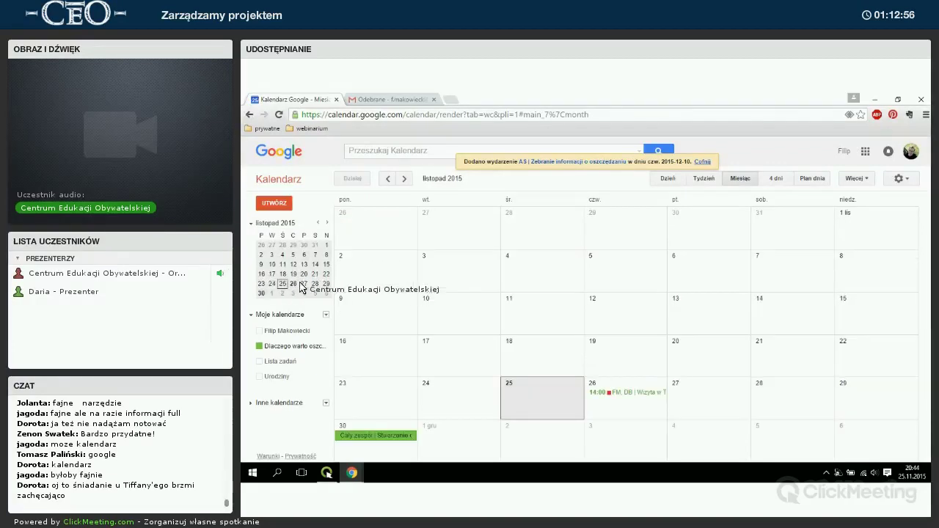
key(n)
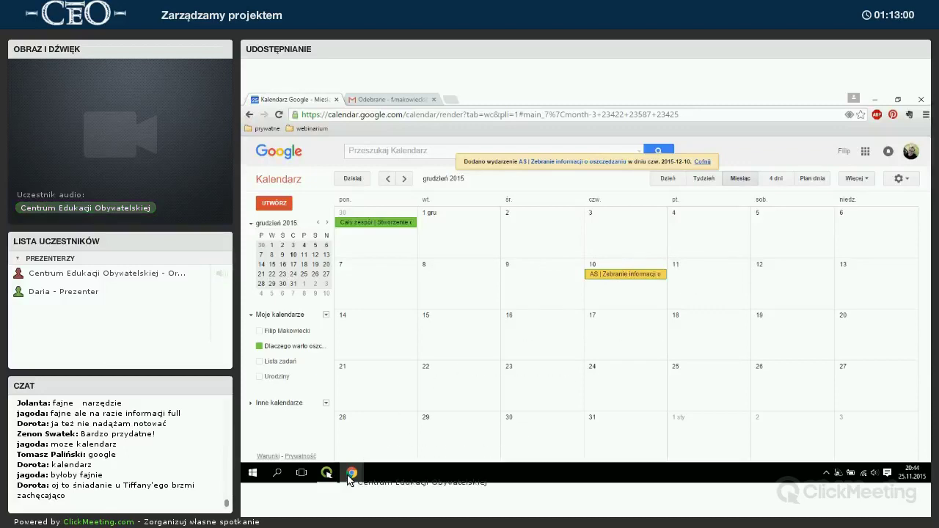
mouse_move(351, 476)
click(394, 428)
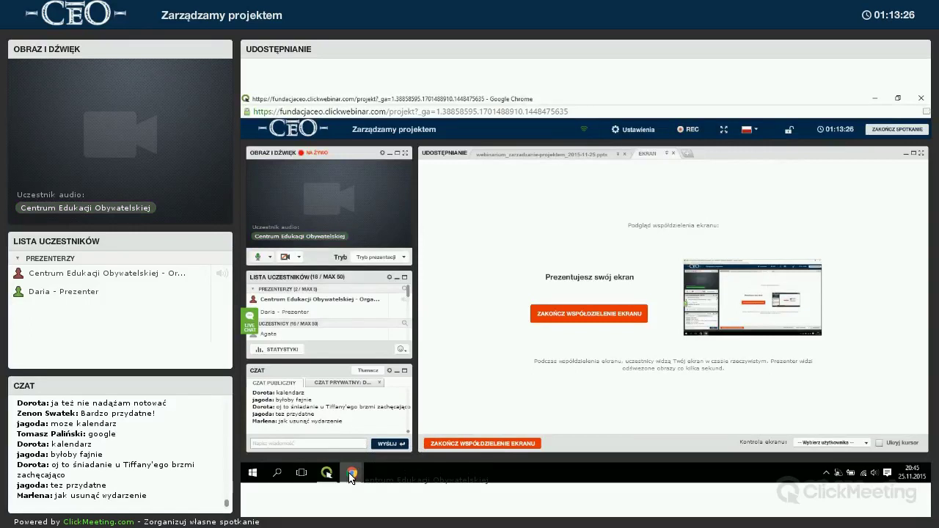
Permanently delete the 30 November team event 'Stworzenie dokładnego harmonogramu projektu' from the calendar.
click(299, 424)
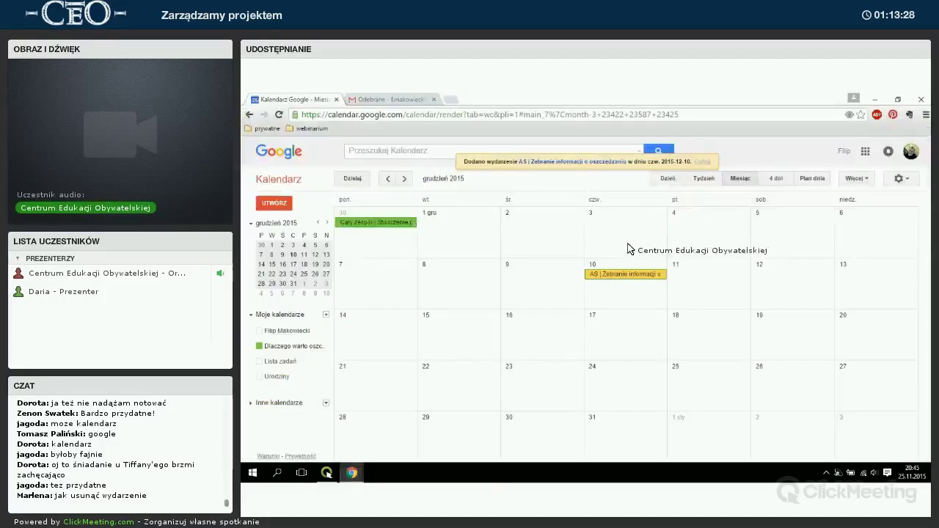
click(378, 222)
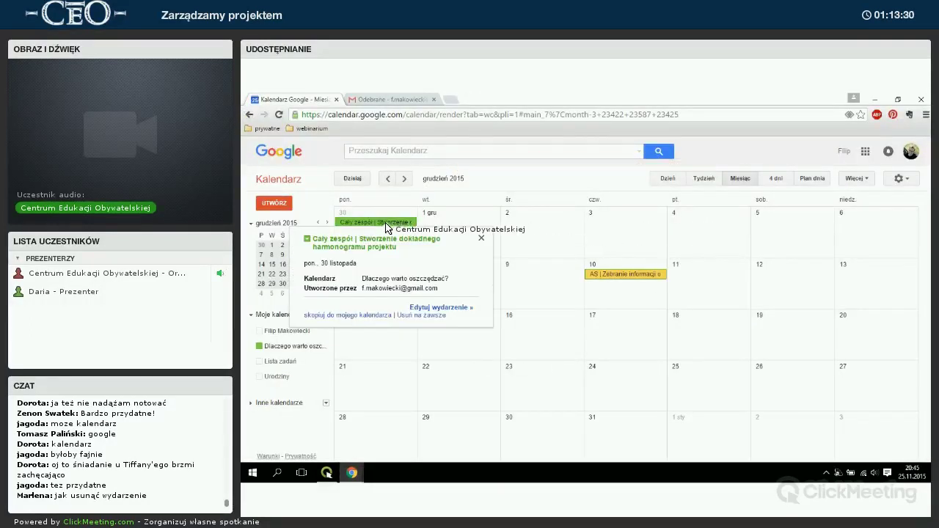
click(410, 315)
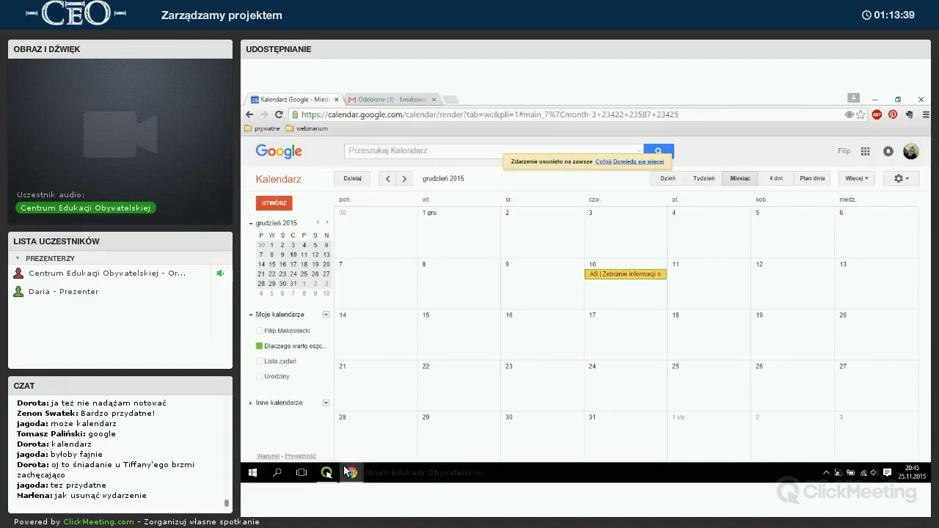
click(327, 474)
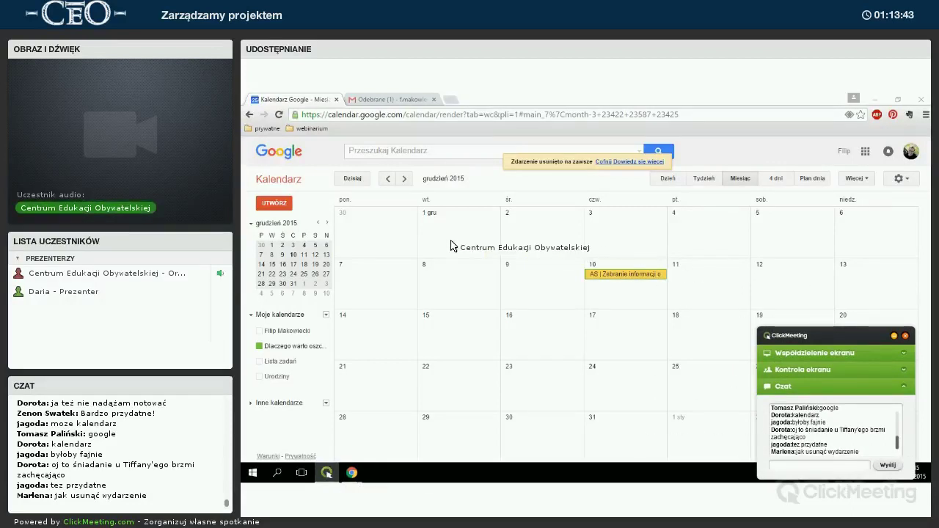
Undo the deletion and drag the restored 'Cały zespół' event onto Tuesday 1 December.
click(603, 163)
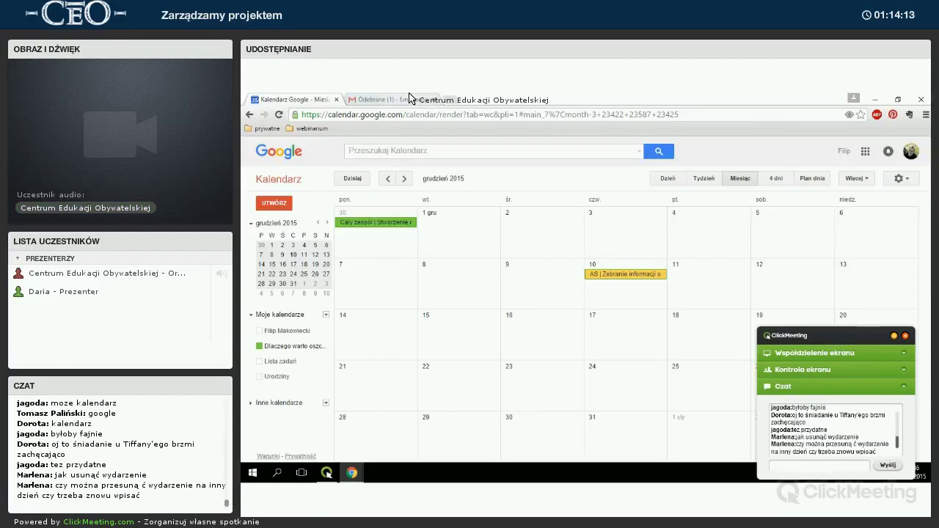
drag(389, 224, 473, 242)
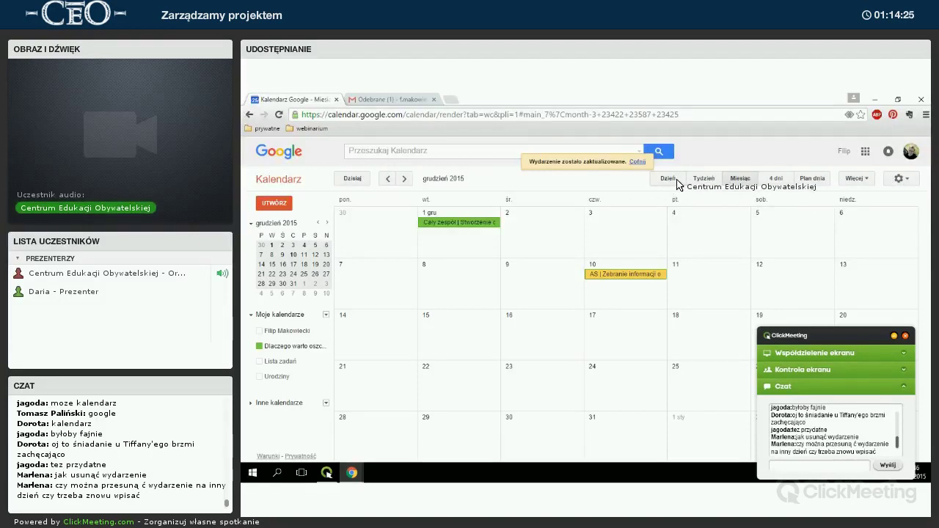
click(674, 180)
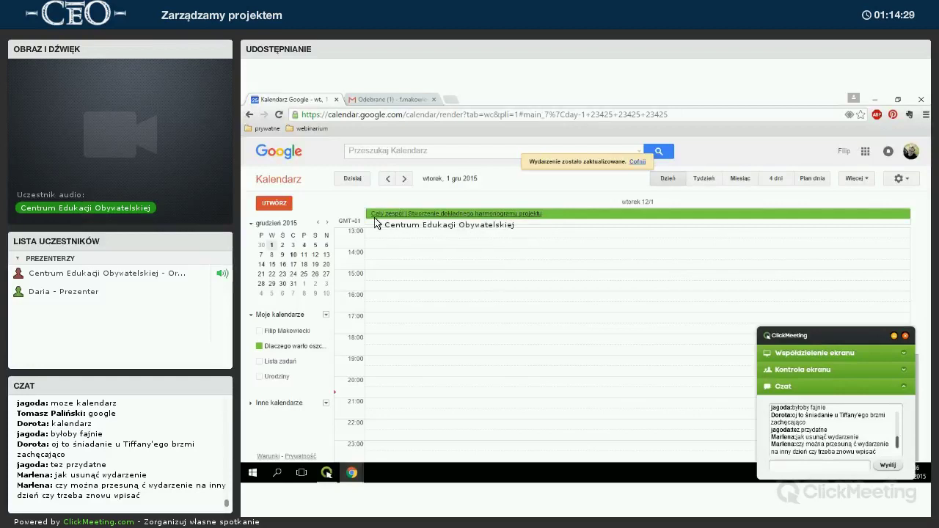
click(422, 215)
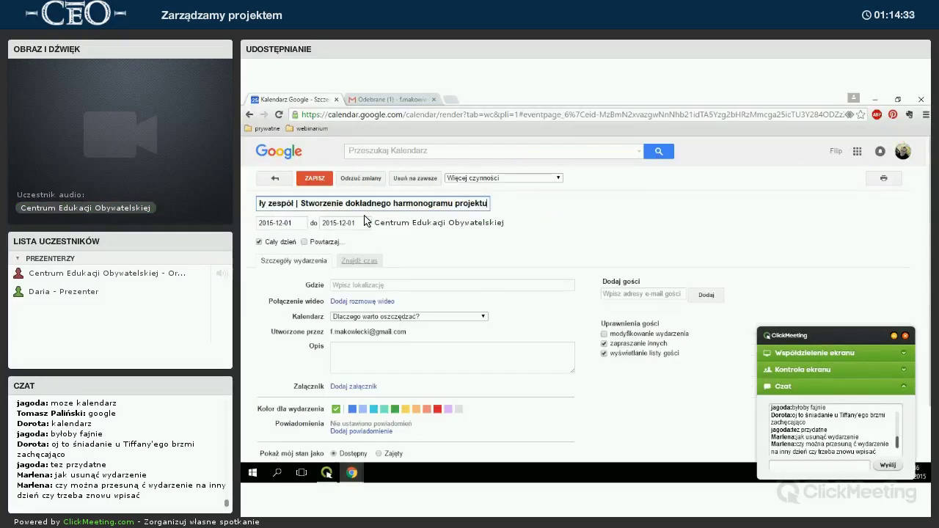
click(288, 236)
click(288, 237)
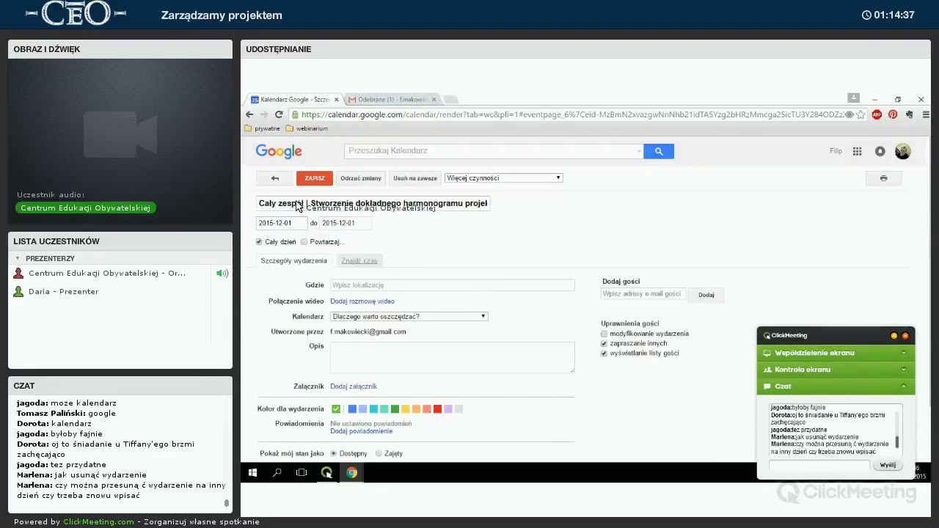
click(311, 180)
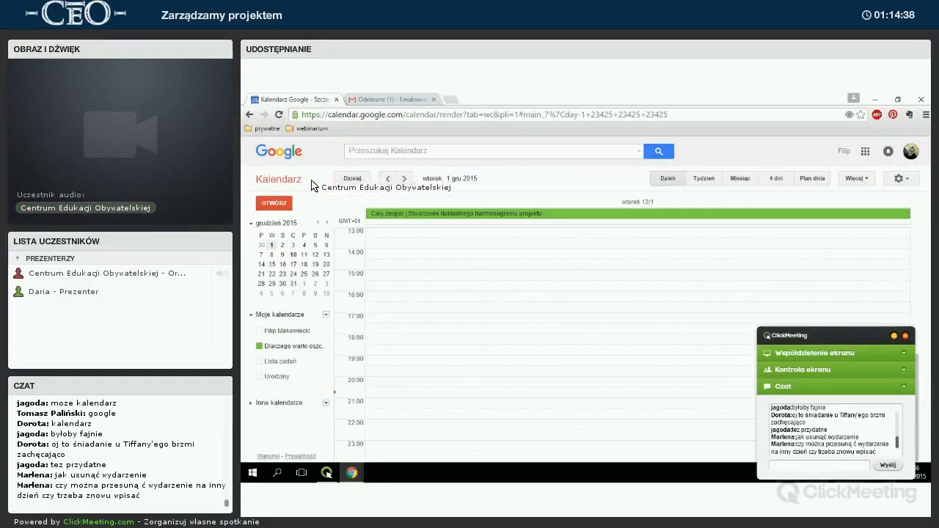
click(719, 179)
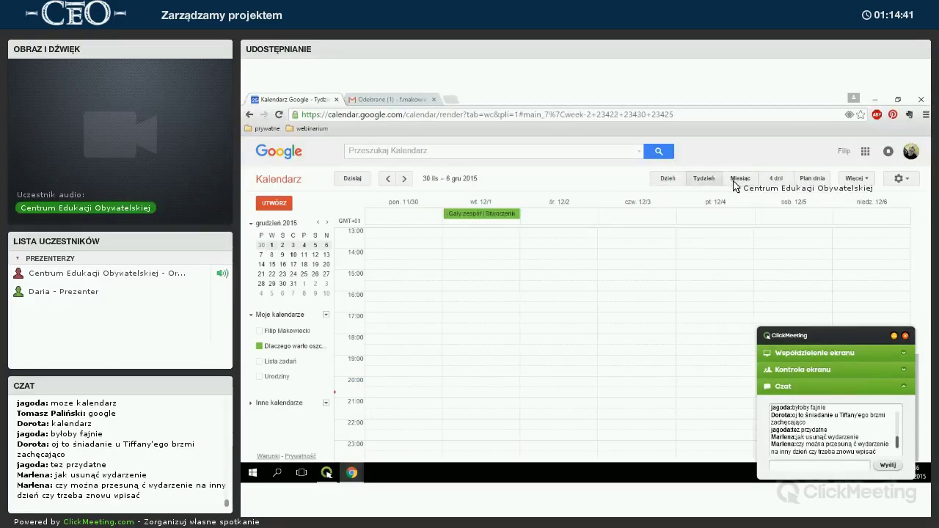
click(735, 181)
drag(542, 229, 465, 227)
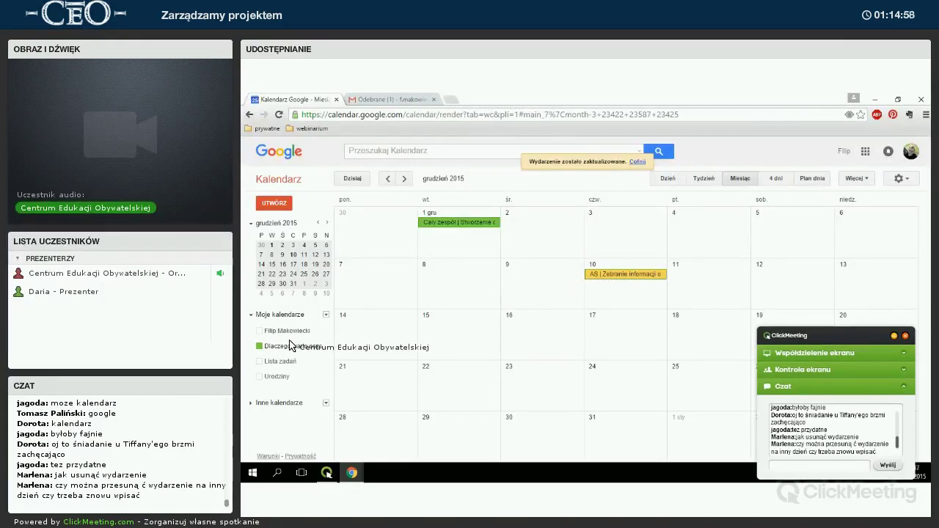
Toggle the personal, Lista zadań and federation calendars under Moje kalendarze and Inne kalendarze.
click(259, 330)
click(260, 397)
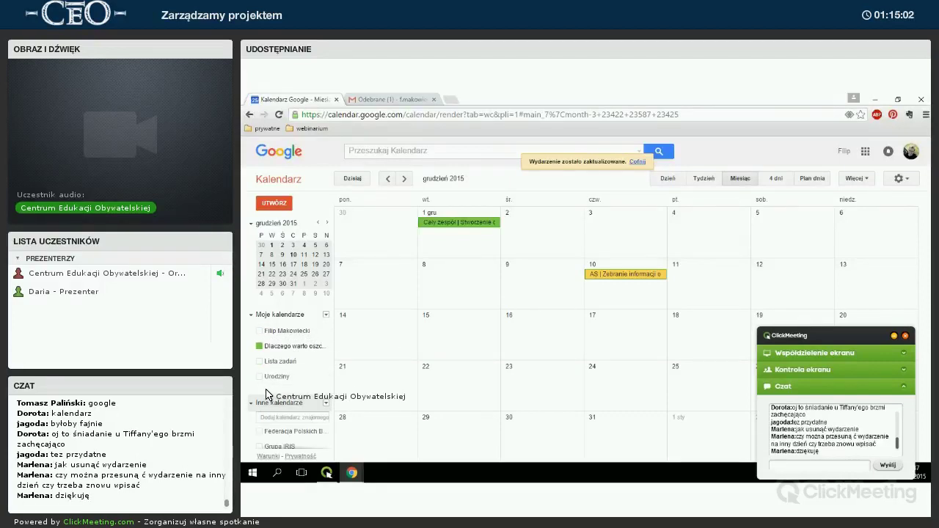
click(261, 361)
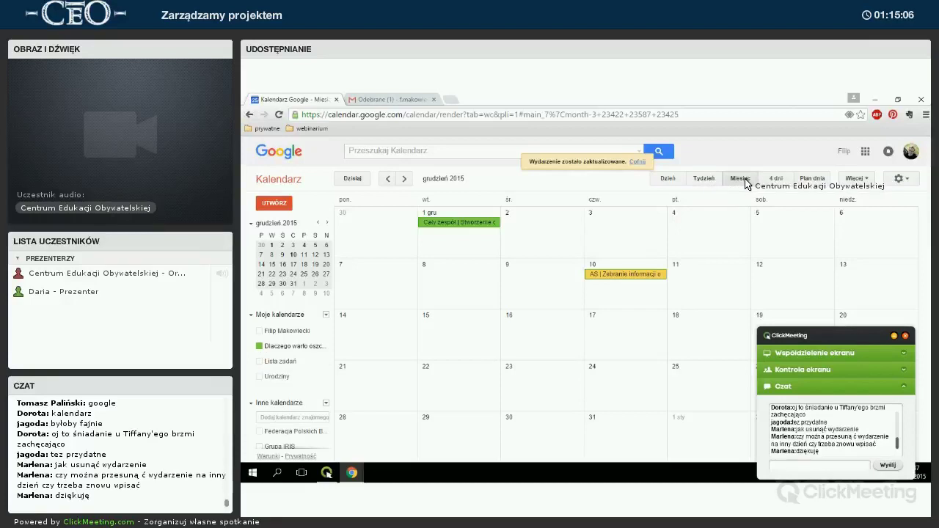
click(259, 331)
click(259, 362)
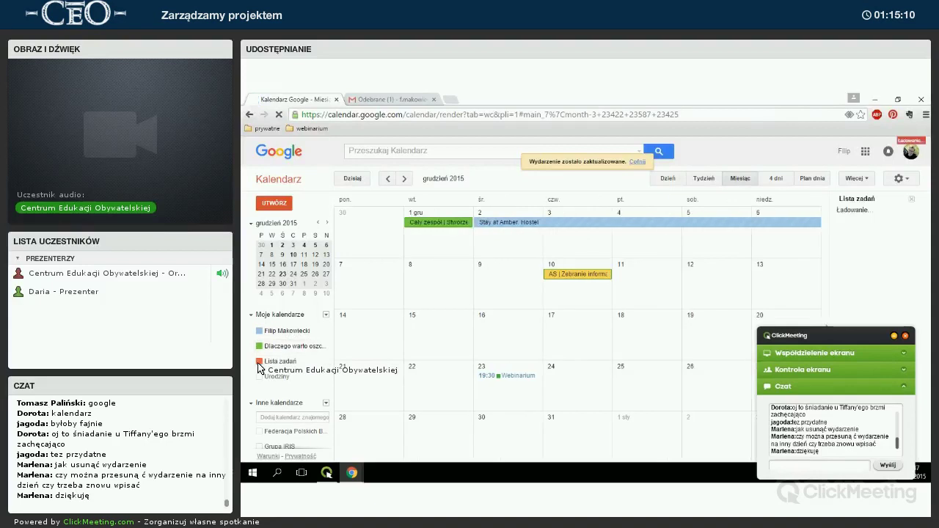
click(259, 362)
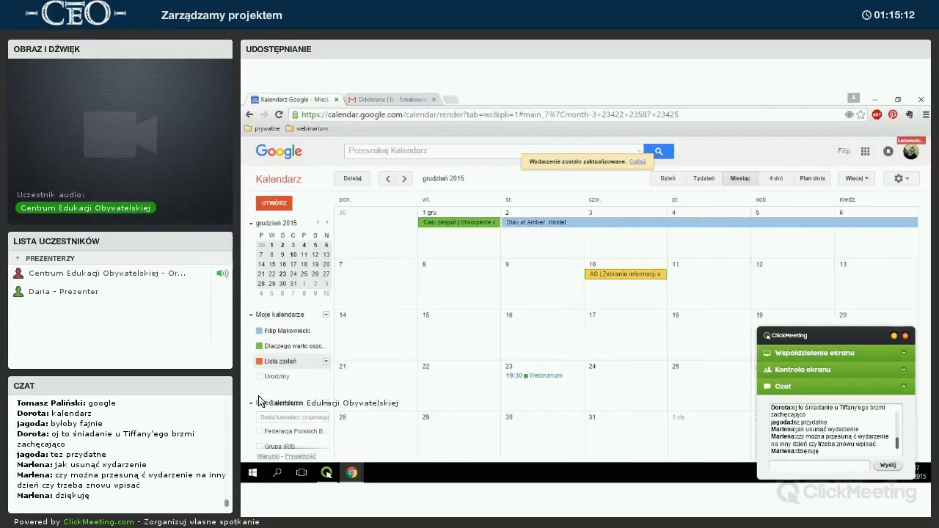
click(260, 432)
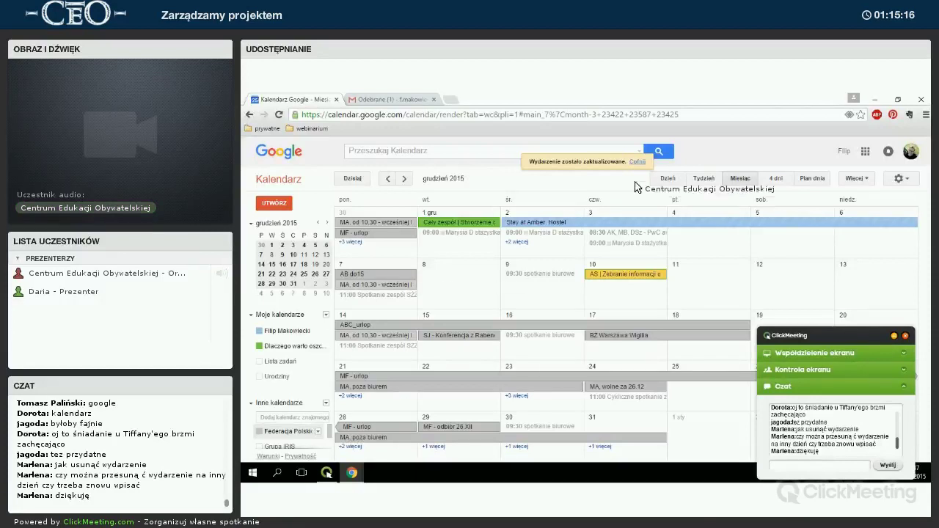
In Miesiąc view, hide the birthdays, federation, personal and task-list calendars, leaving only 'Dlaczego warto oszczędzać?'.
click(740, 179)
click(259, 375)
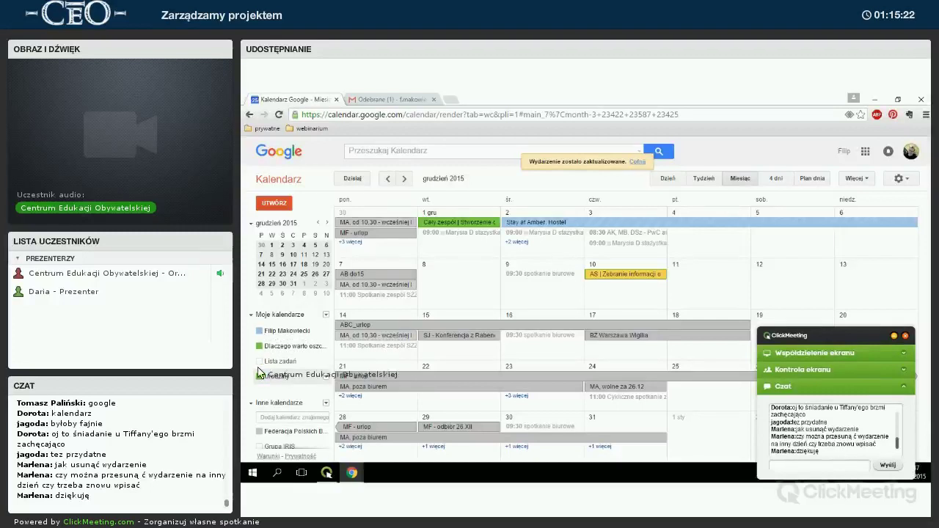
click(264, 431)
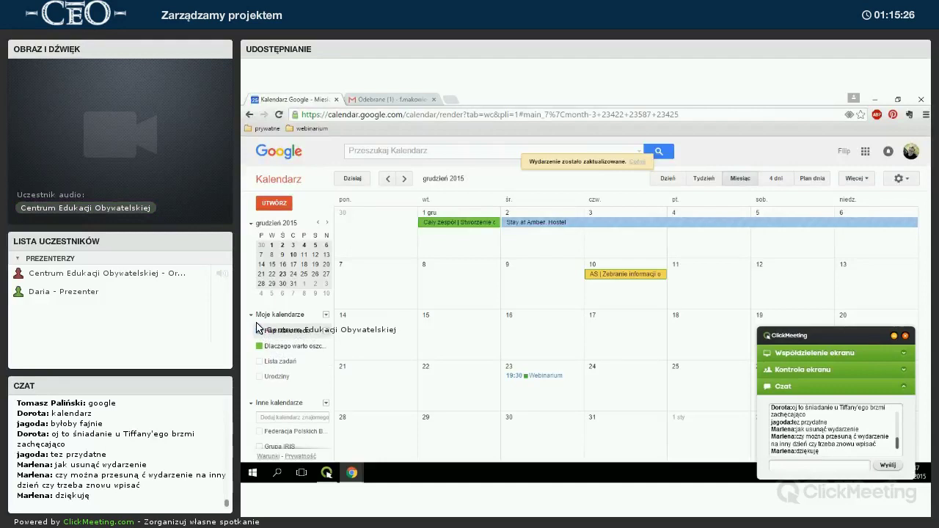
click(259, 331)
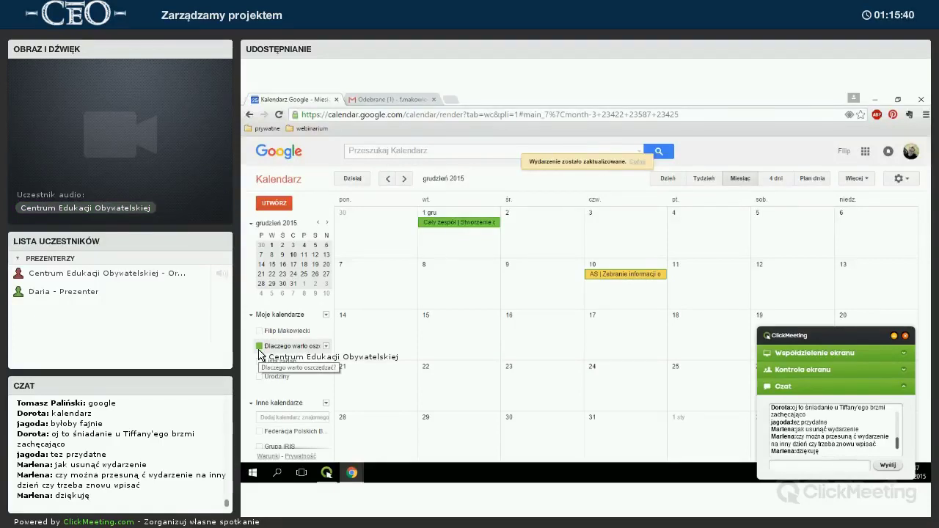
click(285, 362)
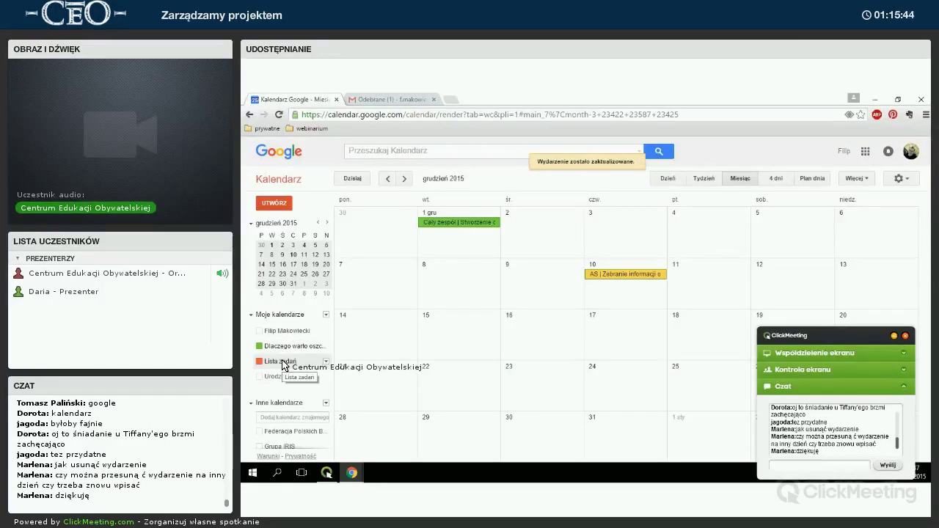
click(283, 363)
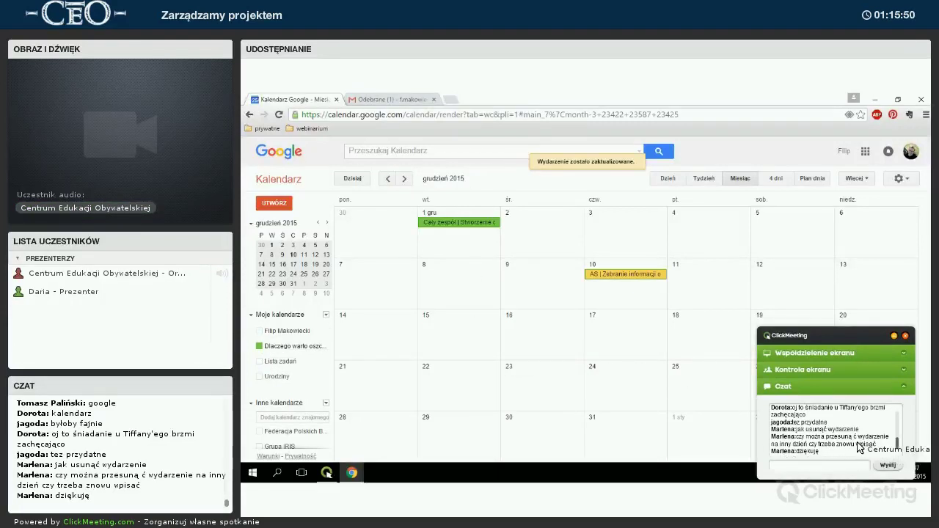
scroll(863, 437, up, 1)
Move the ClickMeeting panel aside and close the Gmail tab, leaving only Google Calendar.
drag(840, 341, 885, 323)
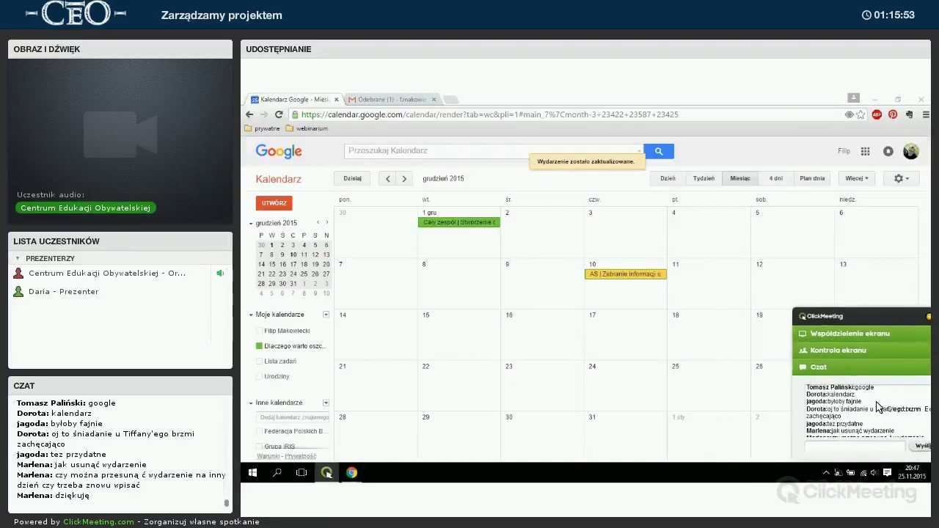
scroll(879, 413, down, 1)
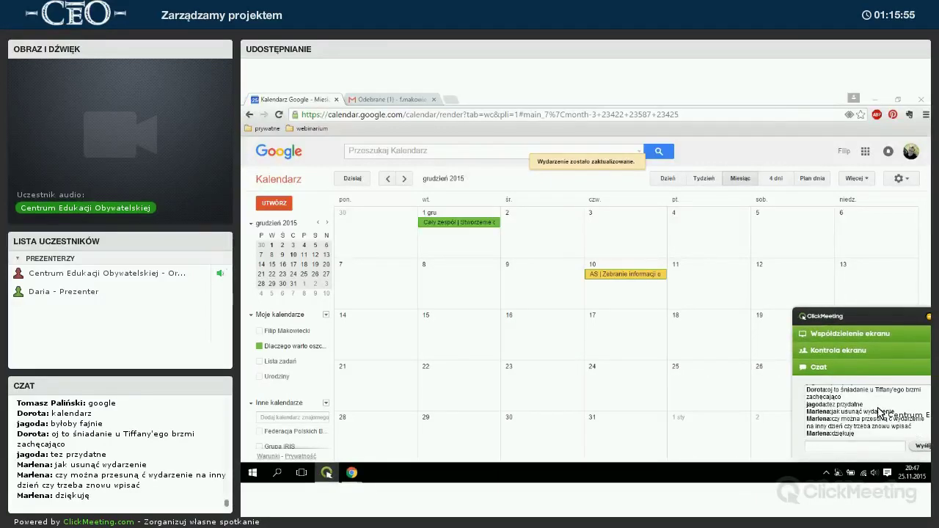
drag(875, 318, 854, 317)
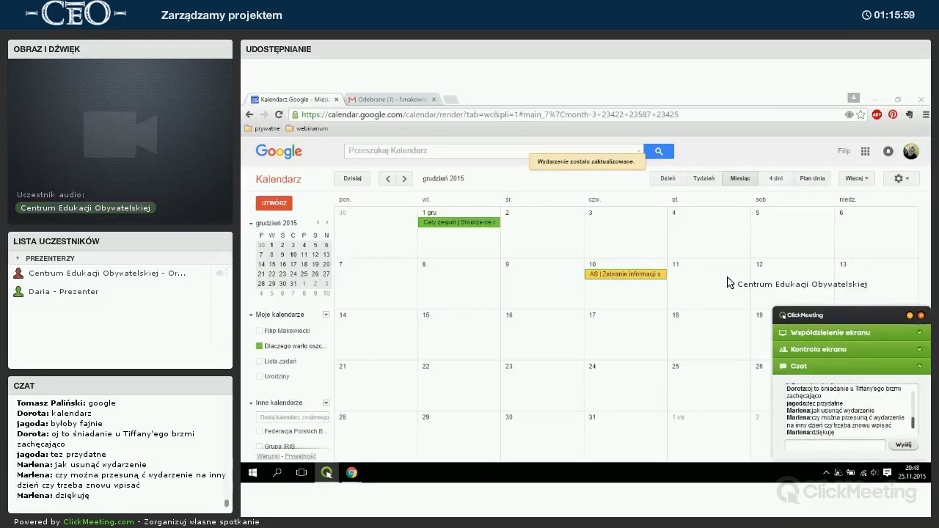
click(389, 99)
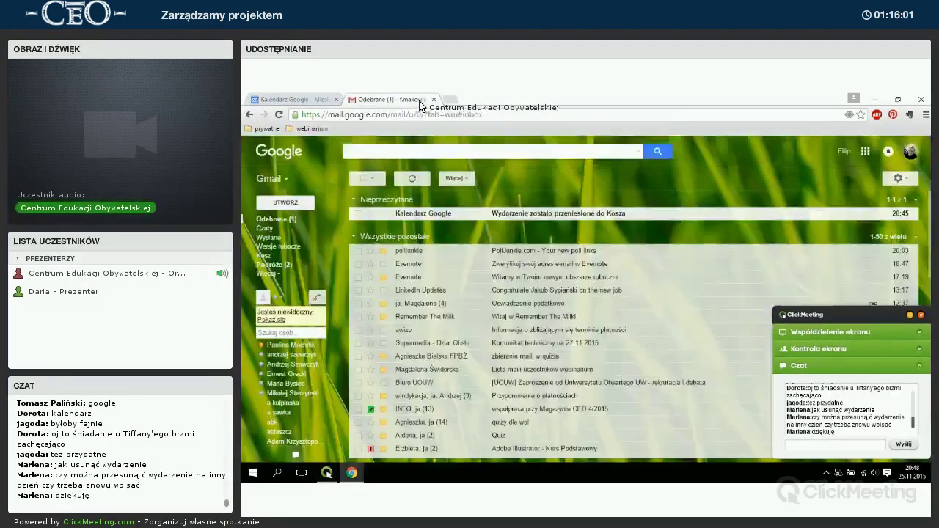
click(433, 100)
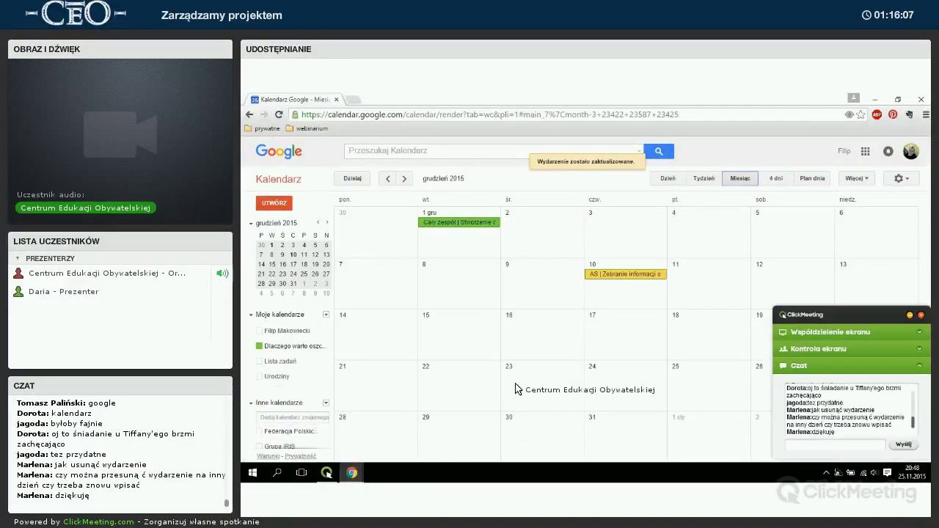
Search the web for 'trell' from the address bar and open the Trello website.
click(360, 118)
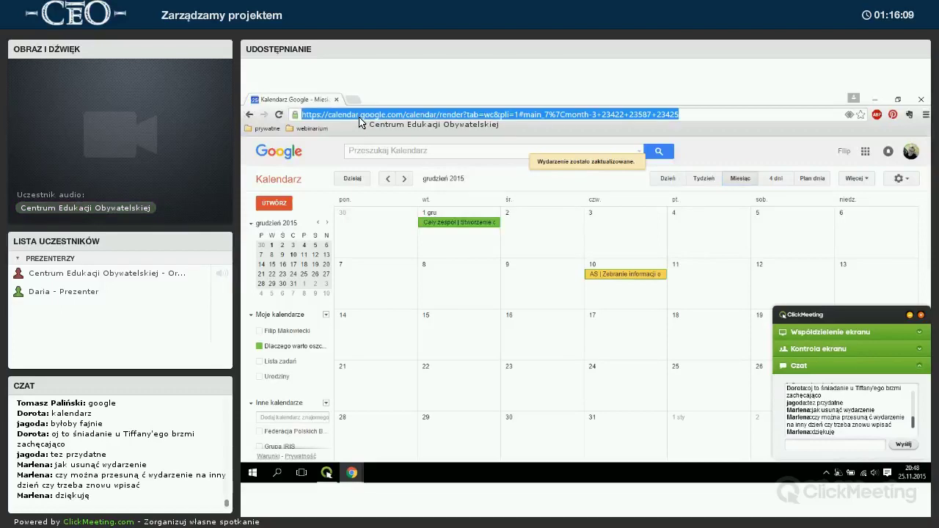
text(trell)
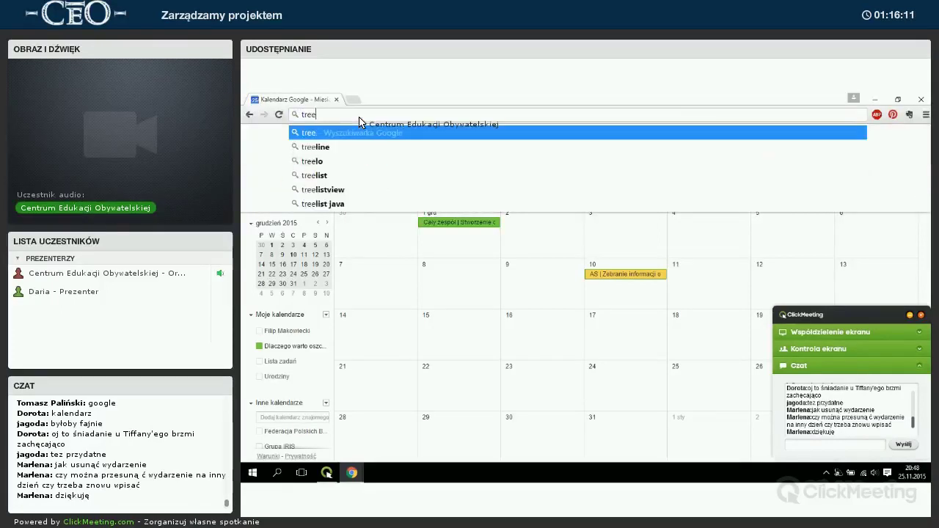
key(Return)
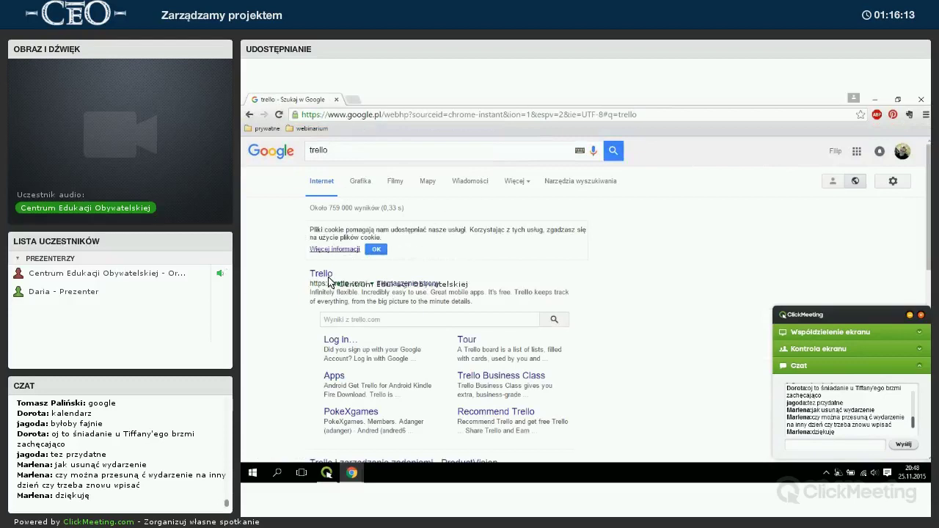
click(320, 275)
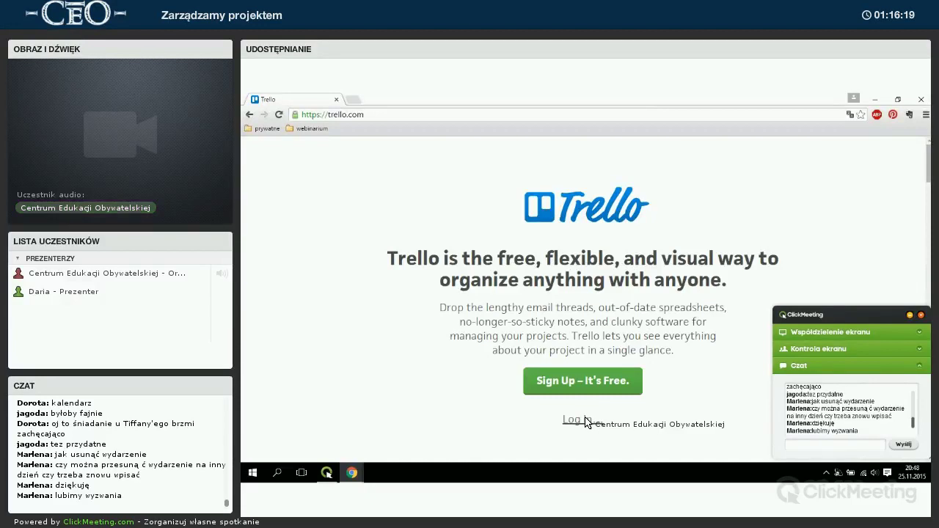
Back out of Trello's Sign Up page to the home page and go to Log in.
click(576, 381)
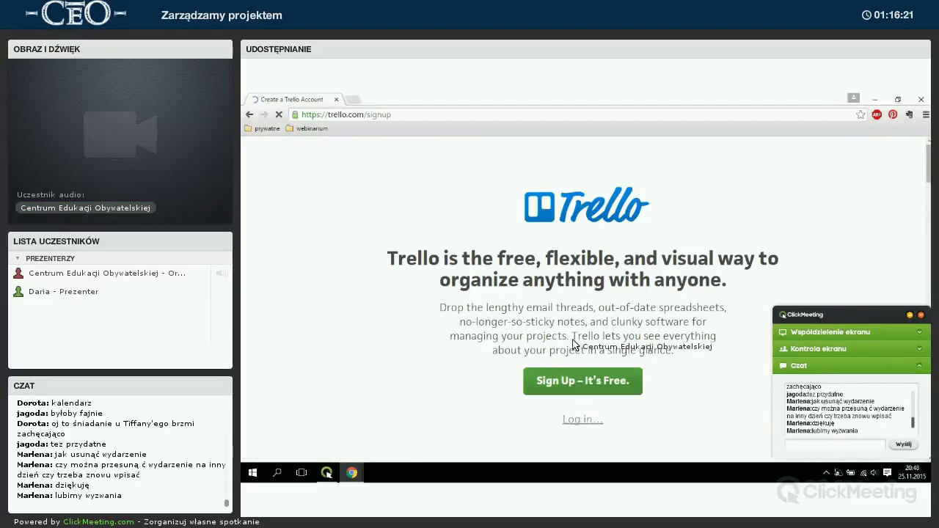
scroll(526, 297, down, 2)
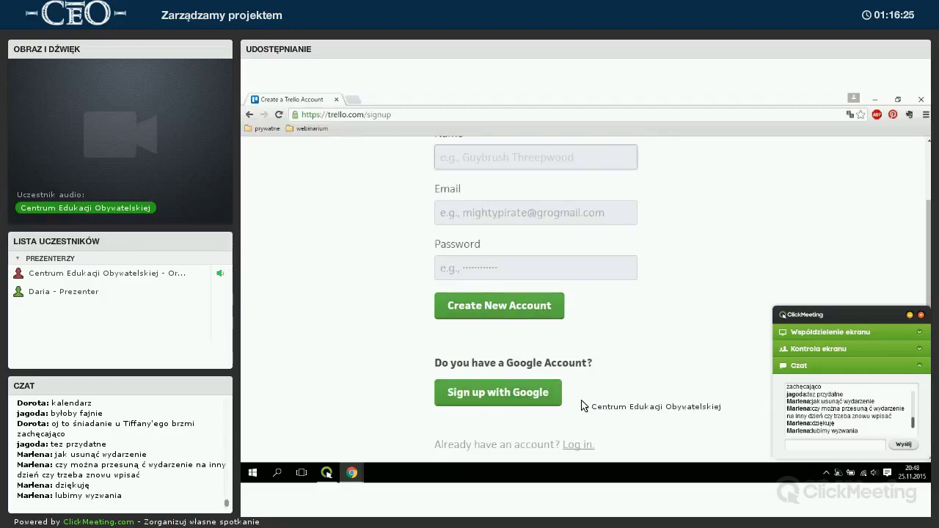
click(250, 115)
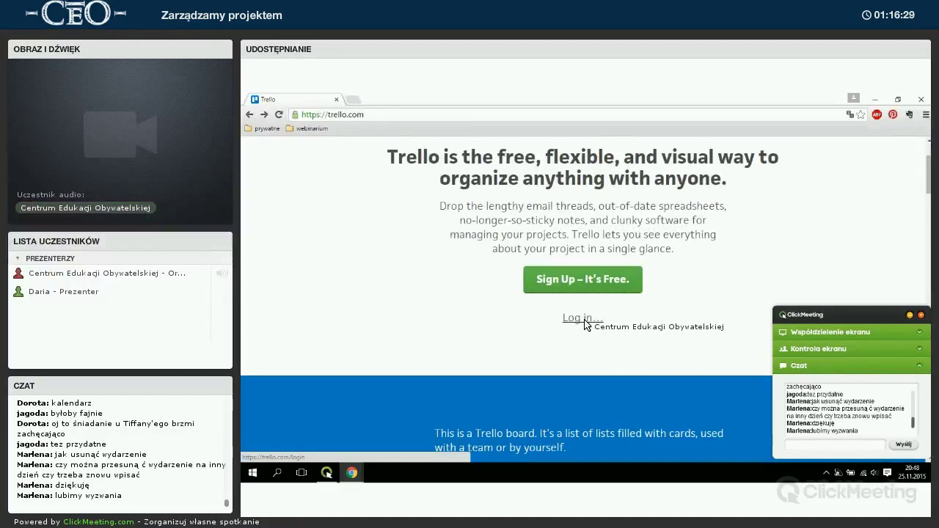
click(580, 318)
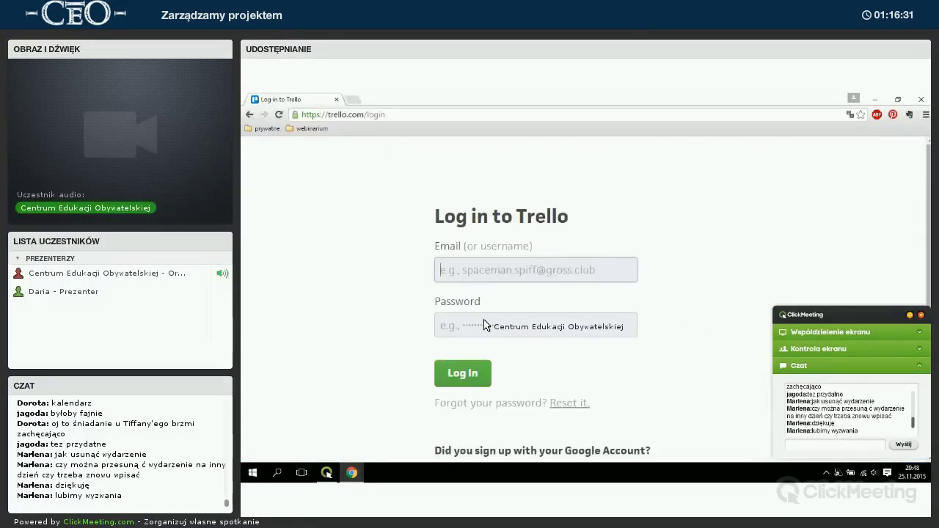
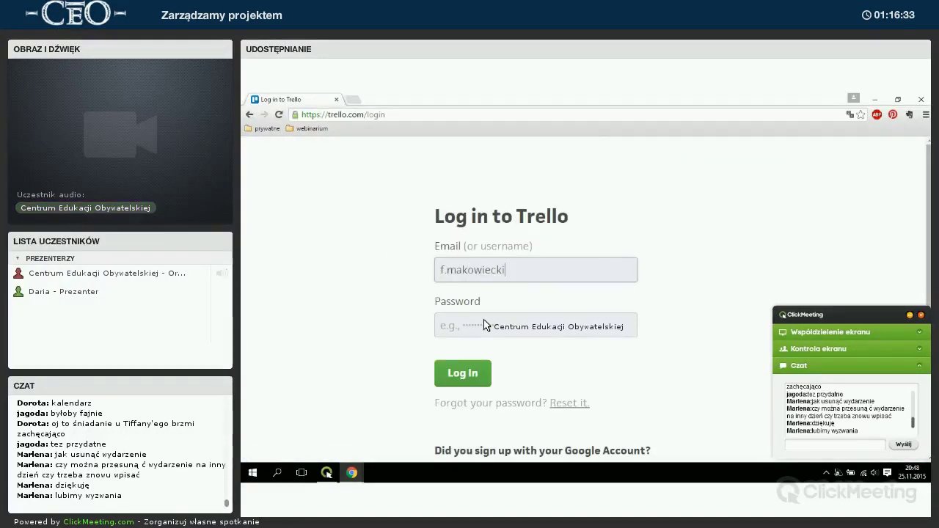
Enter the account e-mail, submit the login, then sign in with Google after the password error.
key(Tab)
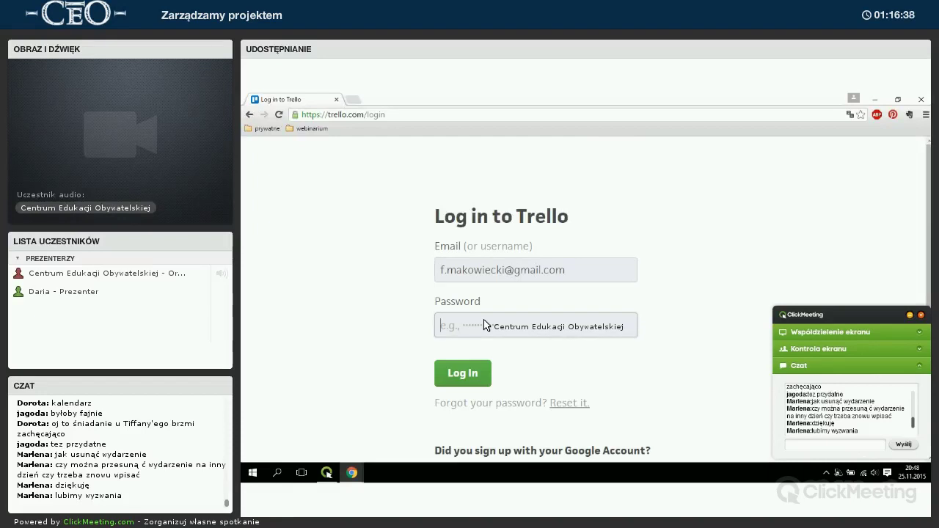
key(Return)
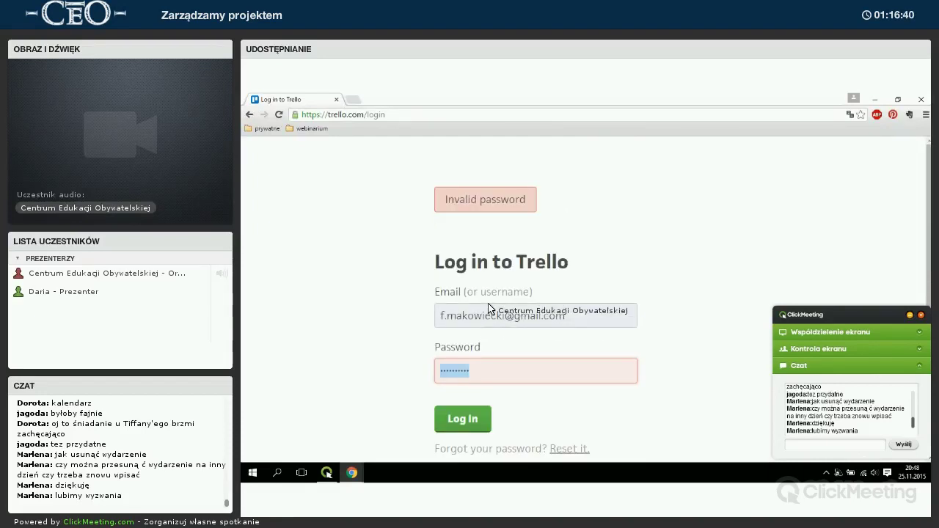
scroll(482, 309, down, 2)
click(482, 374)
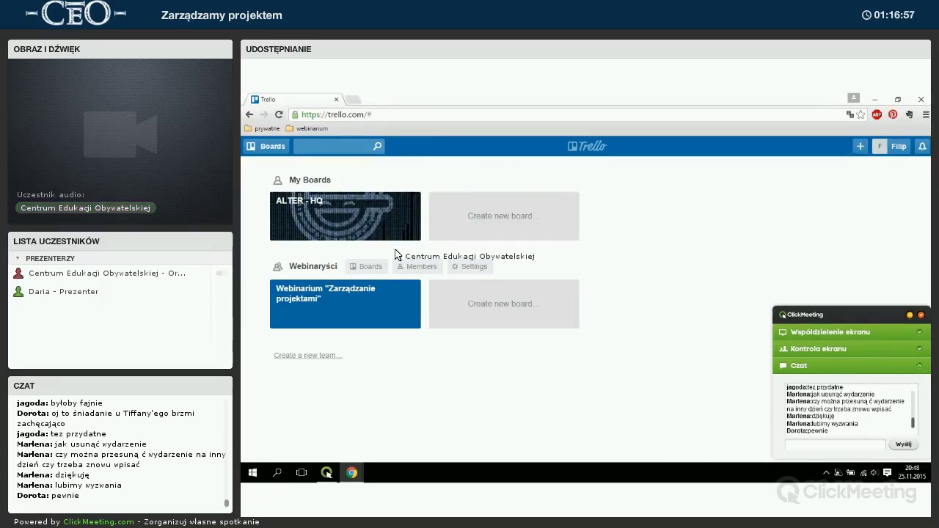
Open the Webinaryści team's board 'Webinarium "Zarządzanie projektami"'.
click(341, 294)
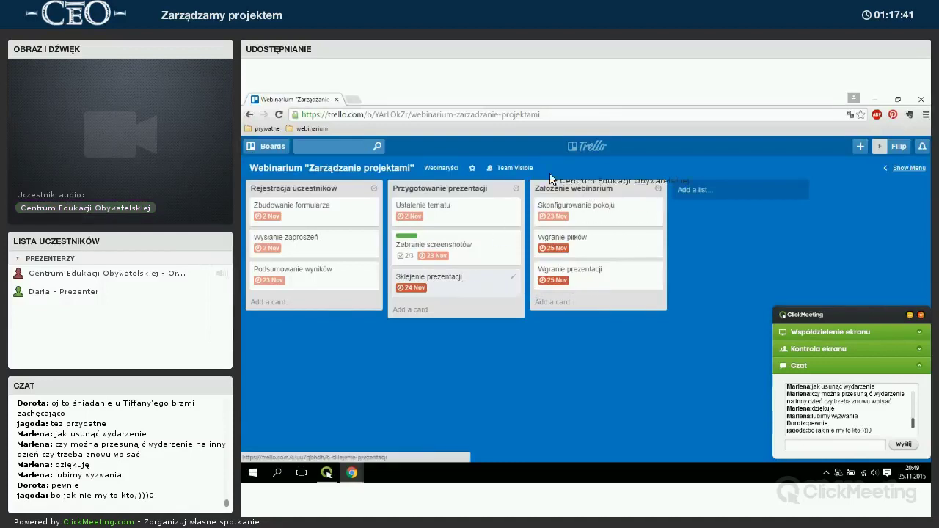
Close the open card and add a list 'Dlaczego warto oszczędzać?' after Założenie webinarium.
click(452, 244)
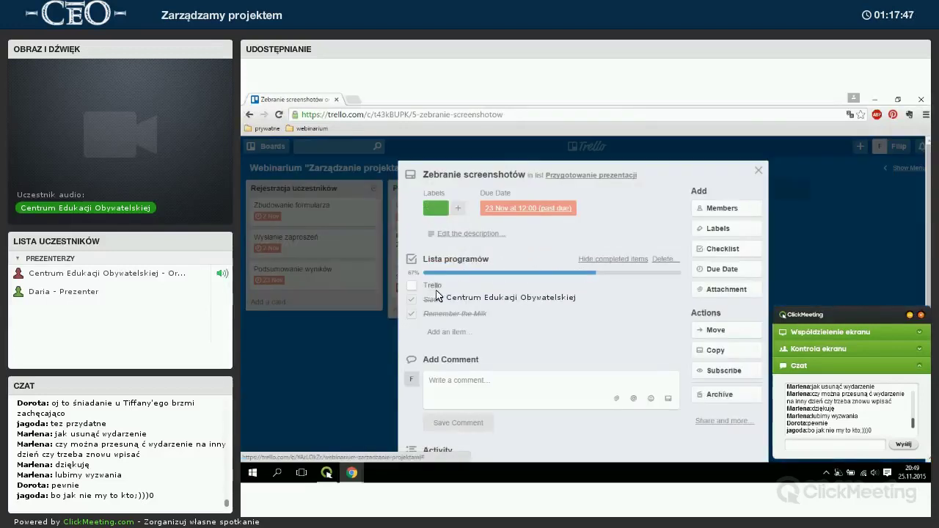
click(758, 173)
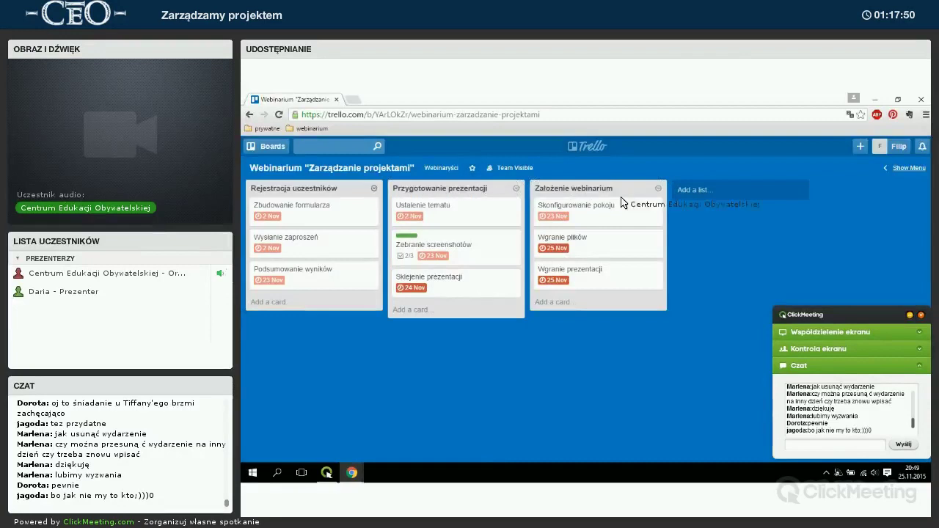
click(699, 192)
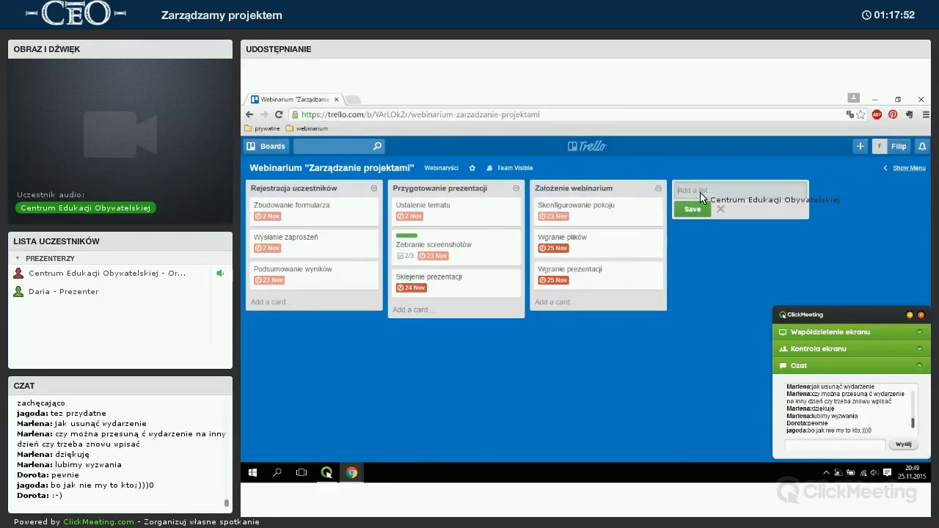
text(Dlacz)
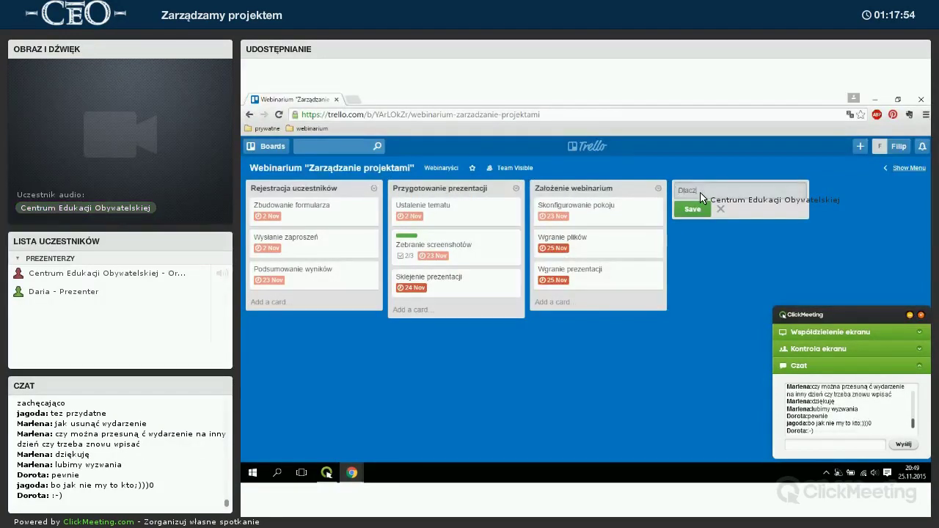
text(ego warto w)
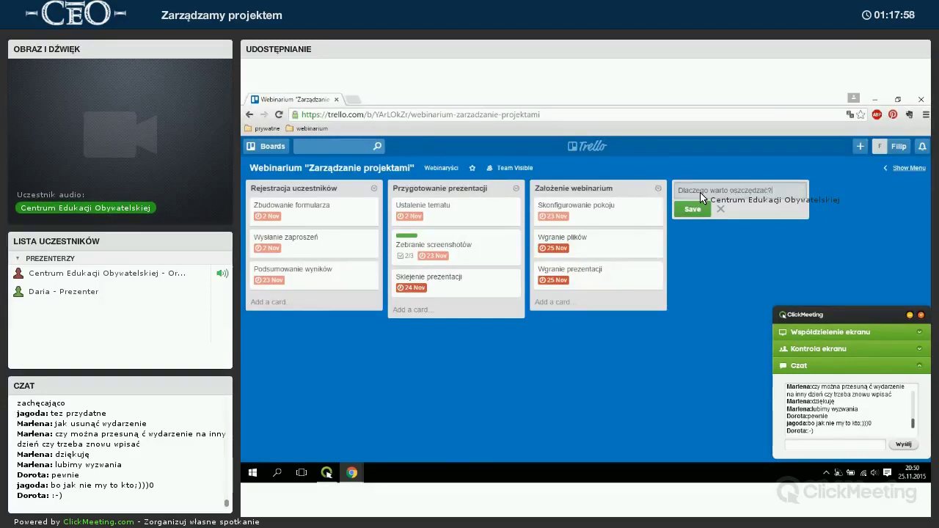
text(szczędzać?)
click(700, 208)
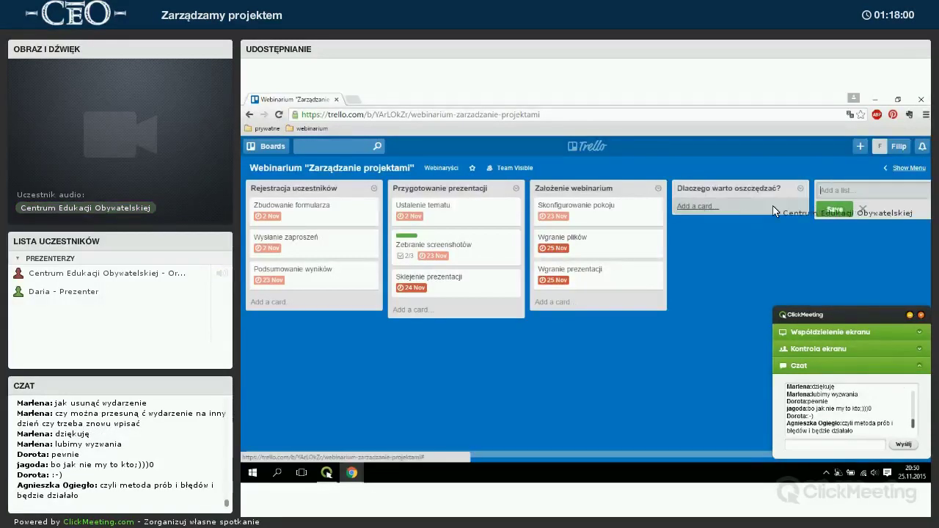
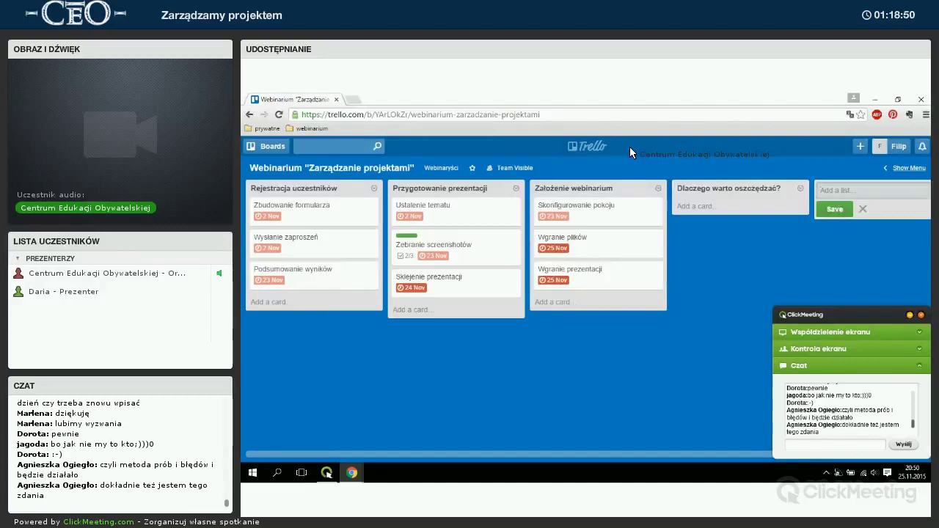
Create the card 'Wybór tematu' in the Dlaczego warto oszczędzać? list and open its details.
click(694, 205)
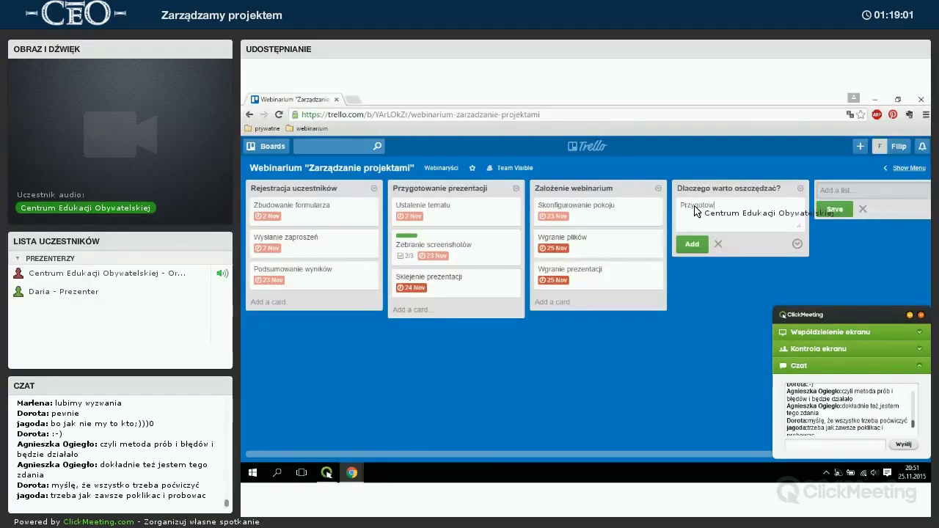
text(Wył)
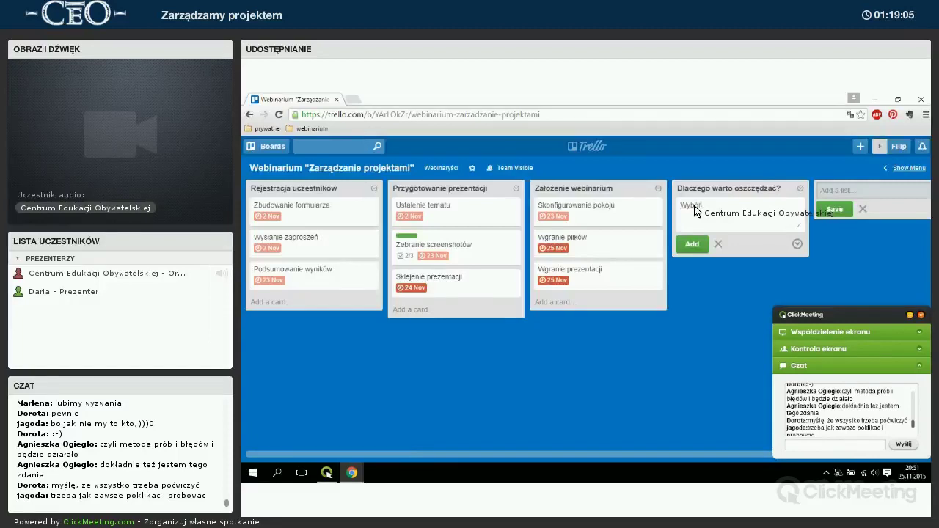
key(Return)
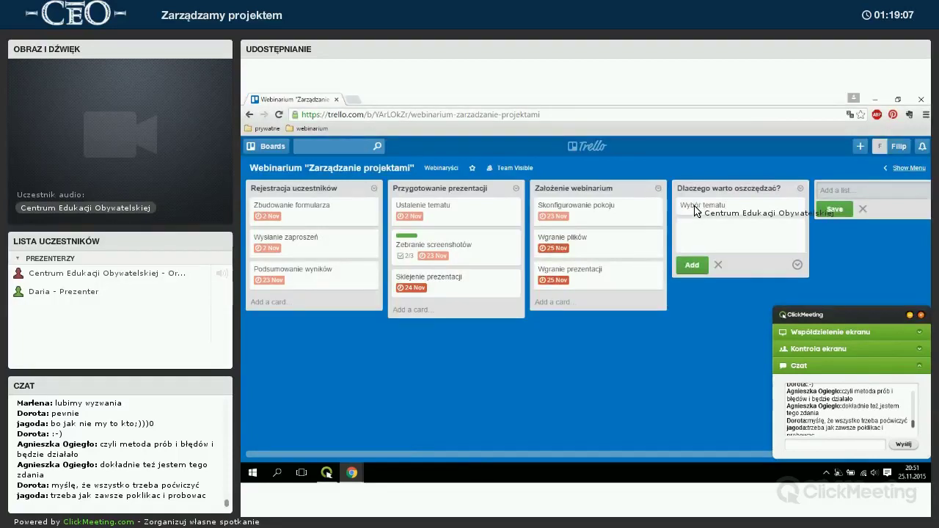
click(694, 207)
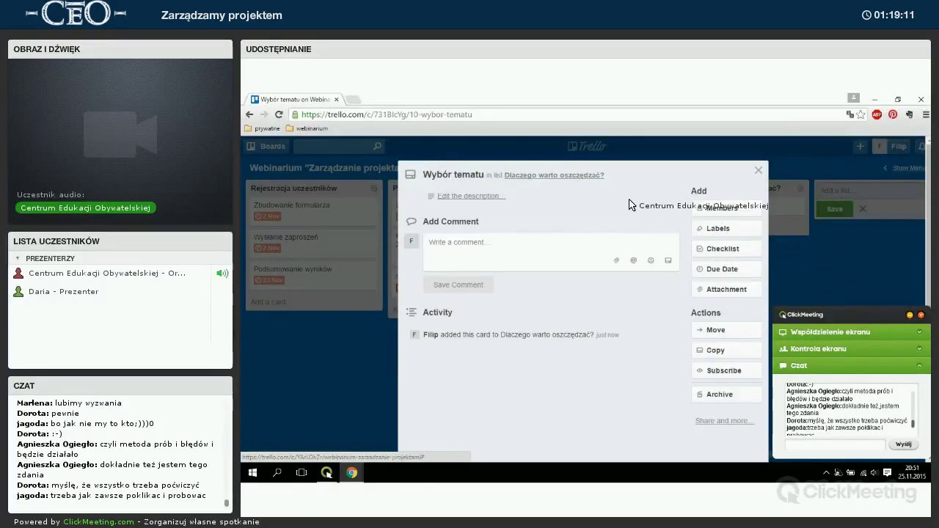
Add yourself as the card's member and apply the yellow label.
click(461, 196)
click(463, 253)
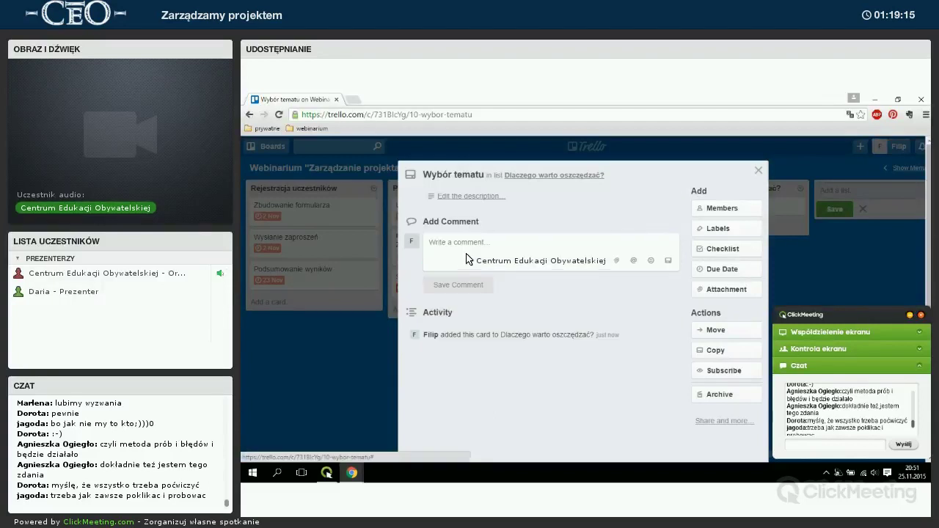
click(732, 209)
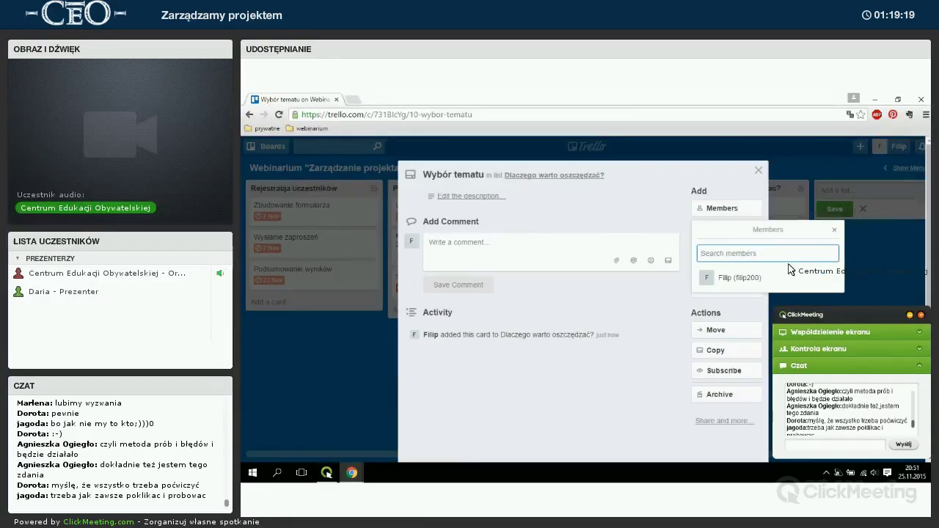
click(715, 277)
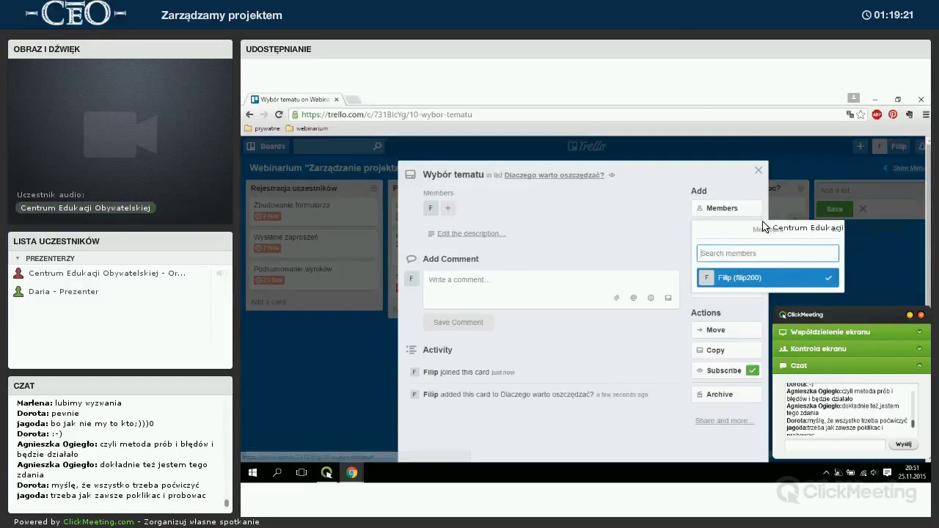
click(715, 209)
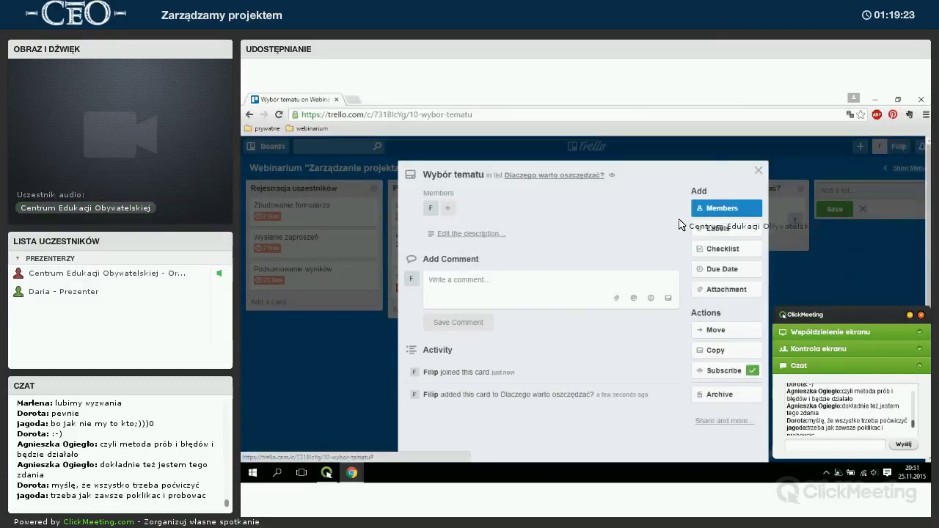
click(726, 228)
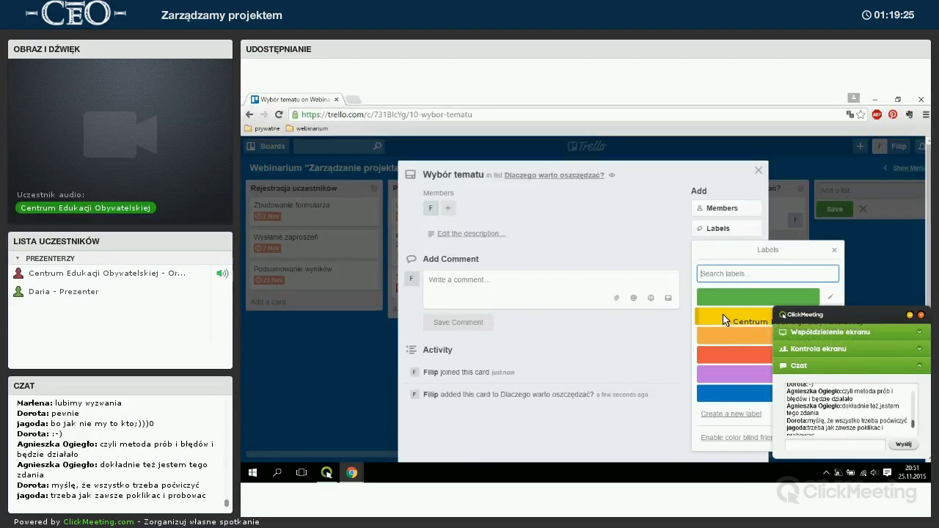
click(724, 319)
click(834, 250)
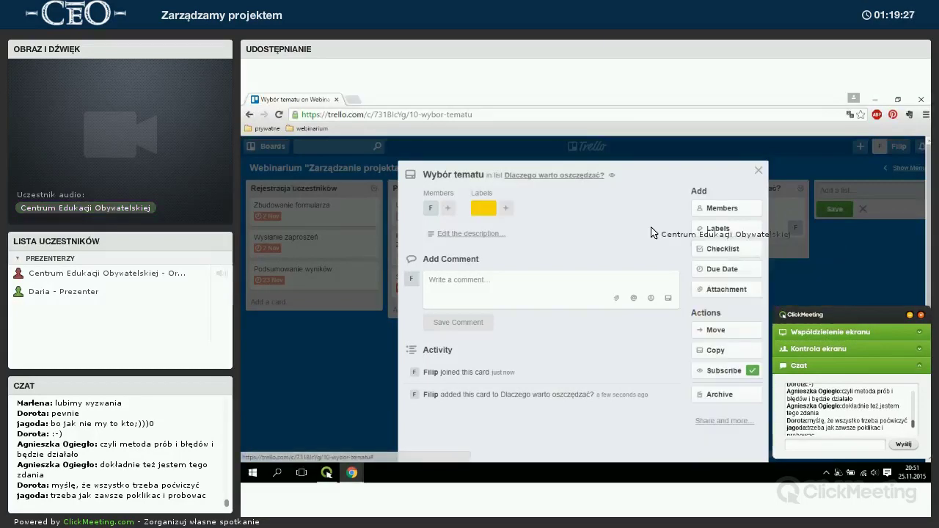
Set the card's due date to 30 November at 18:00.
click(723, 268)
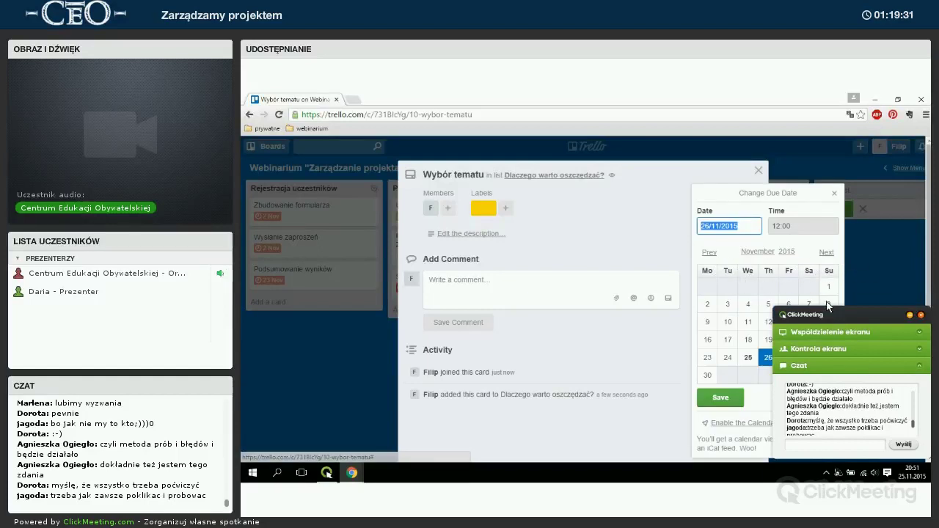
drag(900, 314, 381, 305)
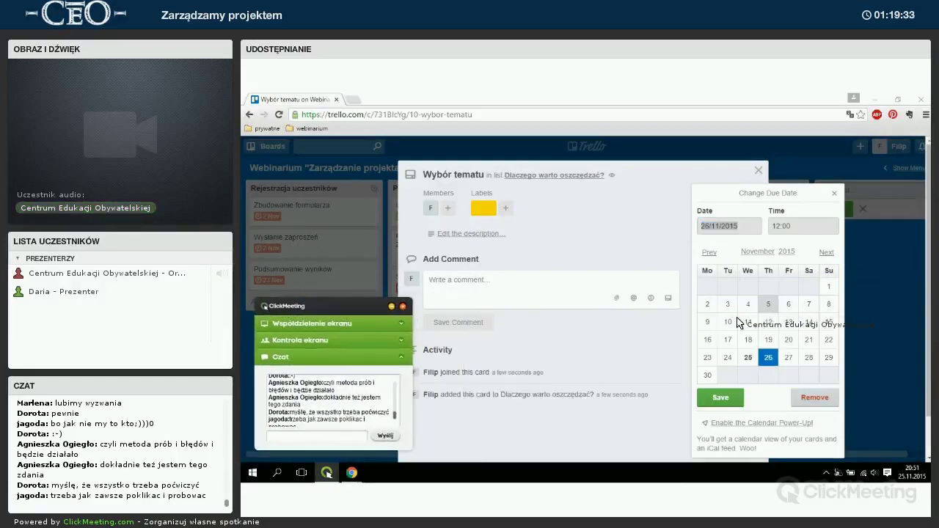
click(707, 375)
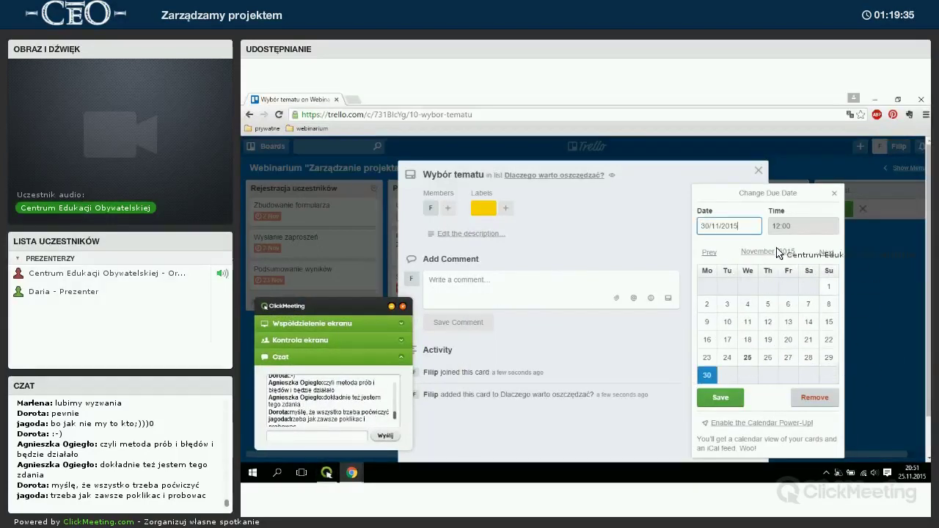
key(Tab)
text(18)
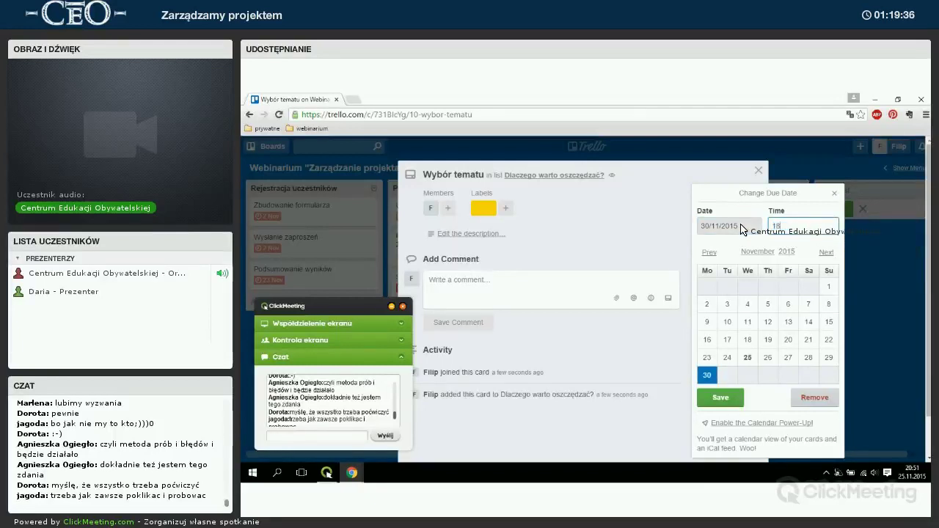
text(:00)
click(722, 397)
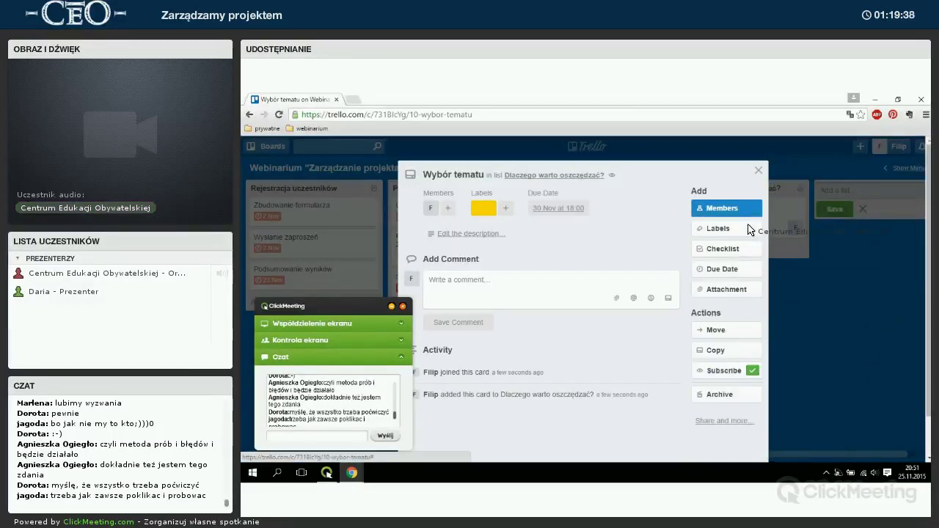
Look over the attachment options and due date popup without changes, then start a checklist.
click(722, 289)
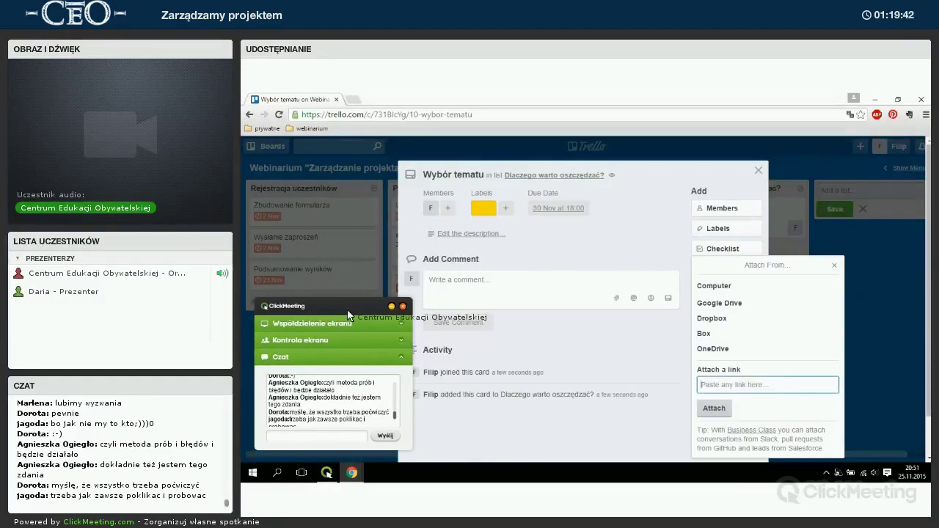
drag(348, 313, 327, 307)
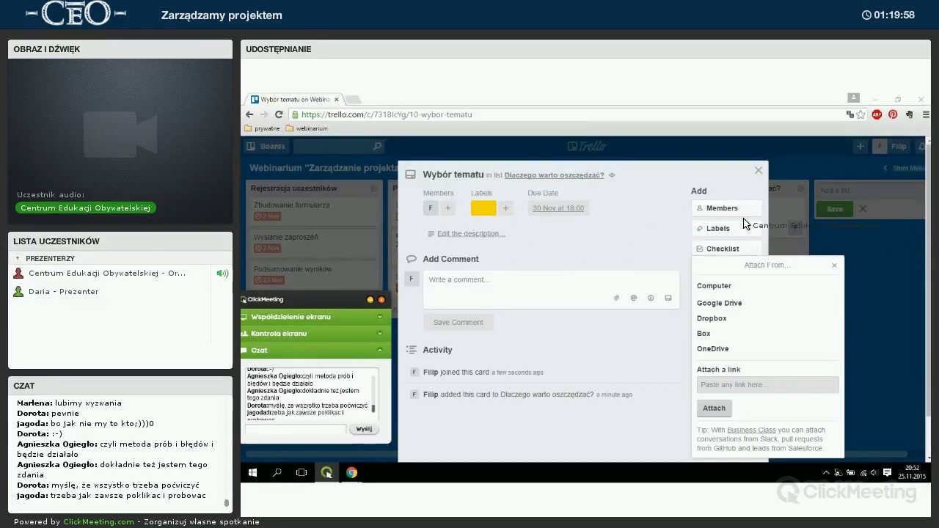
click(778, 233)
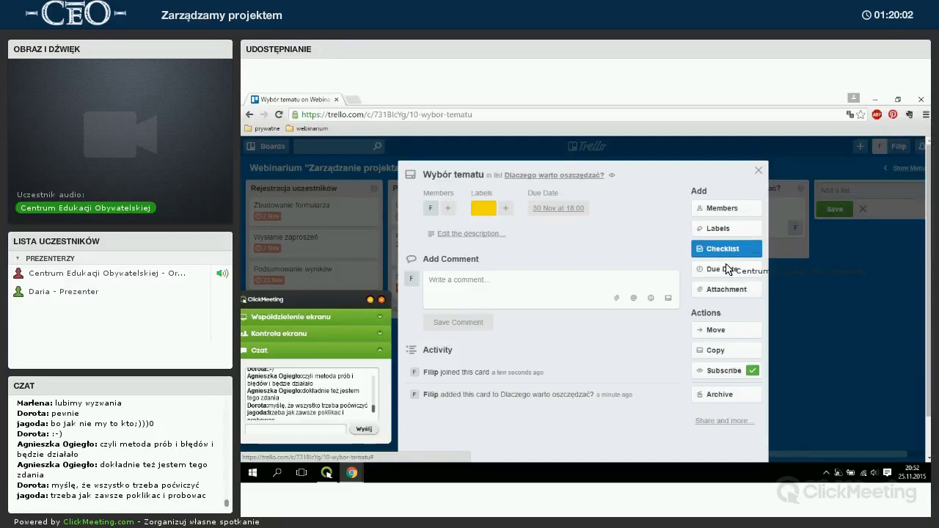
click(726, 269)
key(Escape)
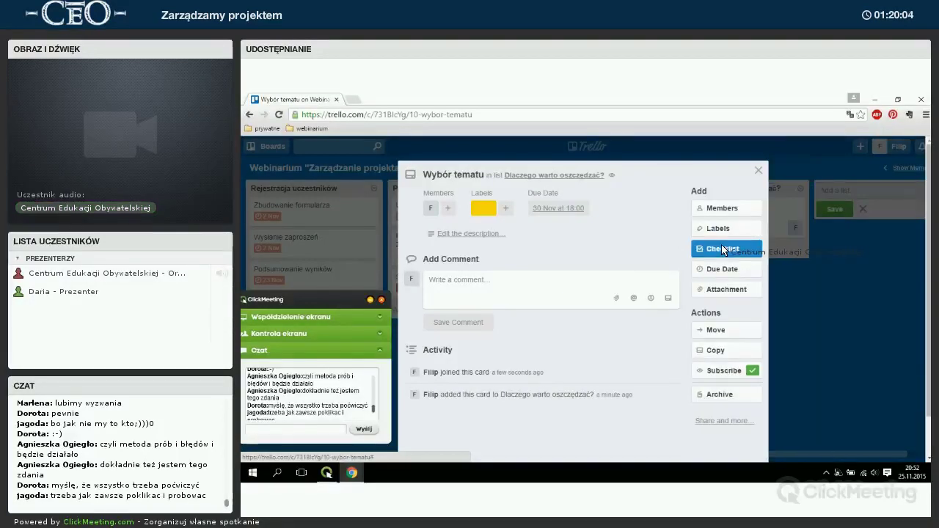
click(733, 249)
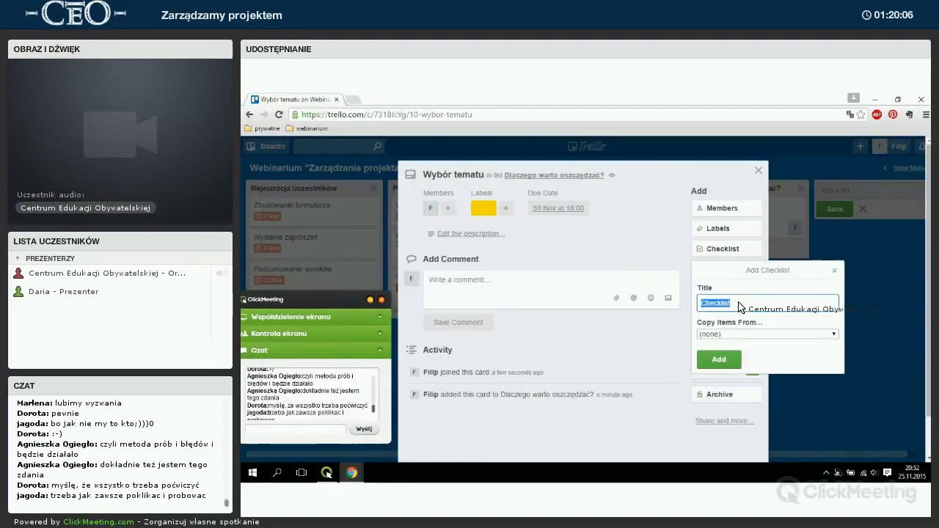
Create the checklist with items Zebrać pomysły, Przeprowadzić burzę mózgów and Zebrać źródła.
click(722, 358)
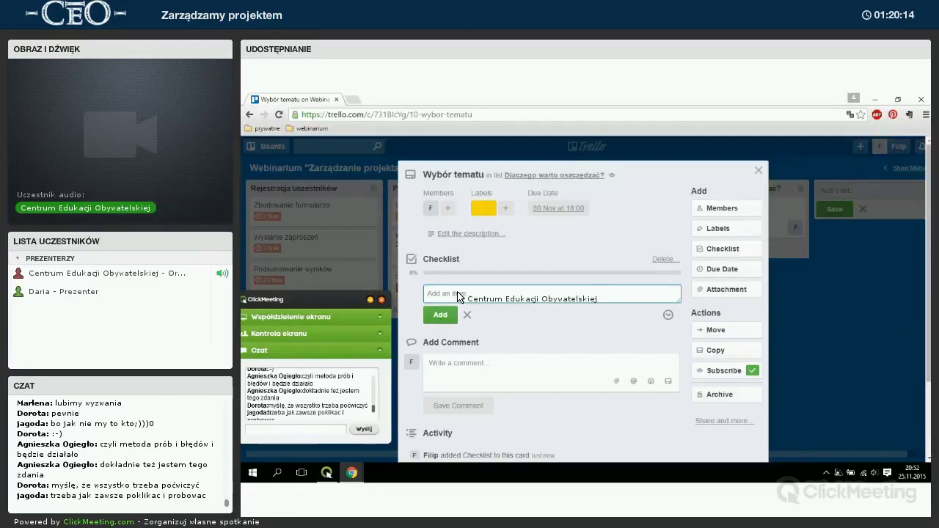
text(Zebrać pomysł)
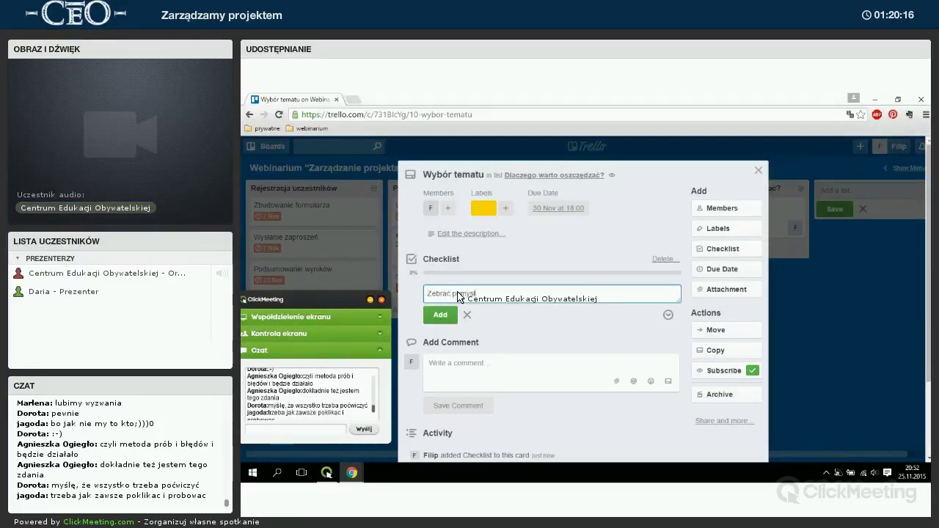
text(y)
key(Return)
text(Przeprowadzić burzę)
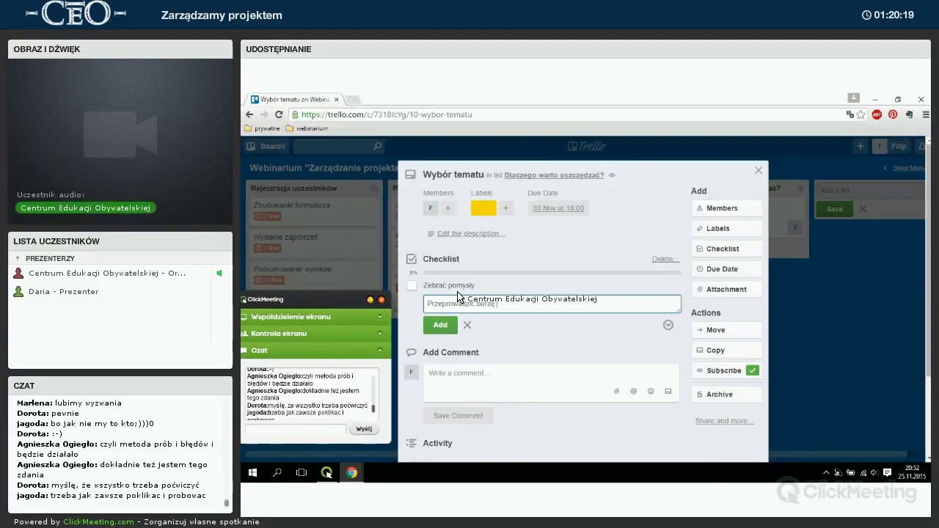
text( mózgów)
key(Return)
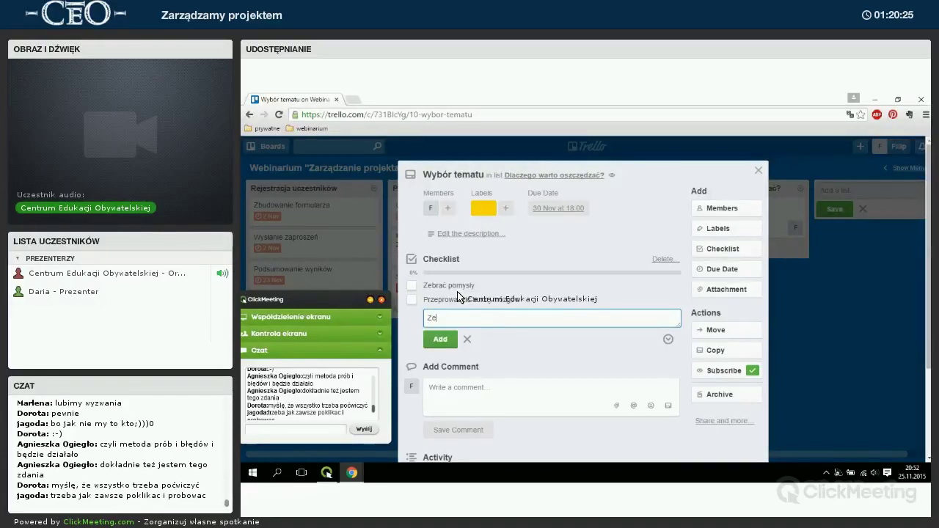
text(Zebrać źródła)
key(Return)
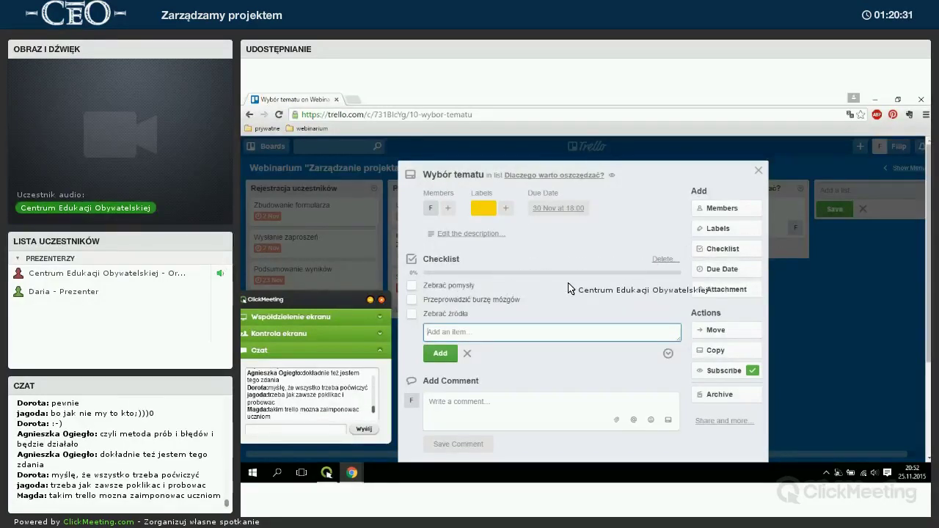
Tick off the Zebrać pomysły and Zebrać źródła items so the card's checklist badge reads 3/3.
click(758, 170)
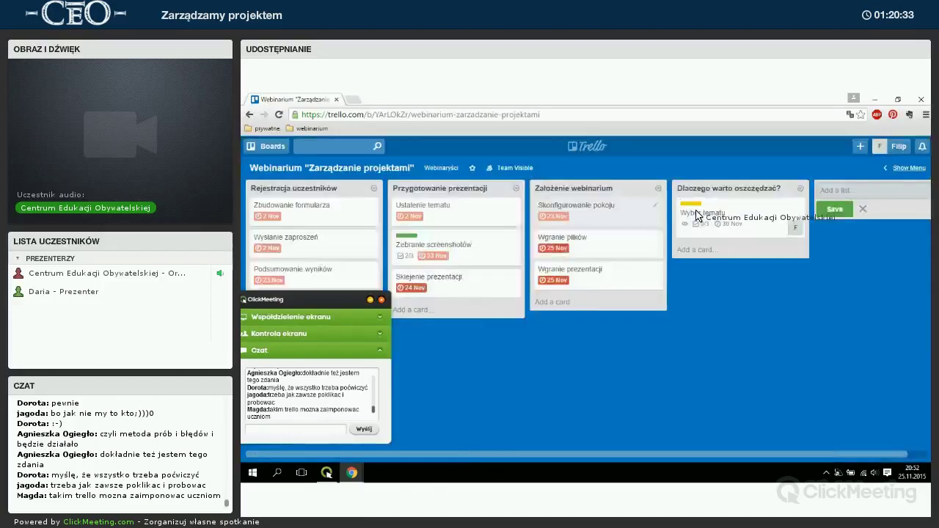
click(697, 210)
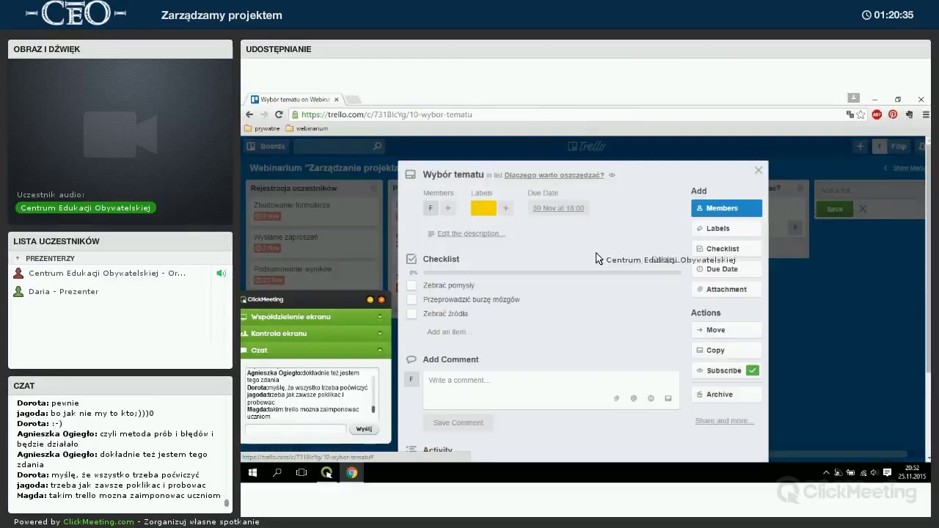
click(411, 286)
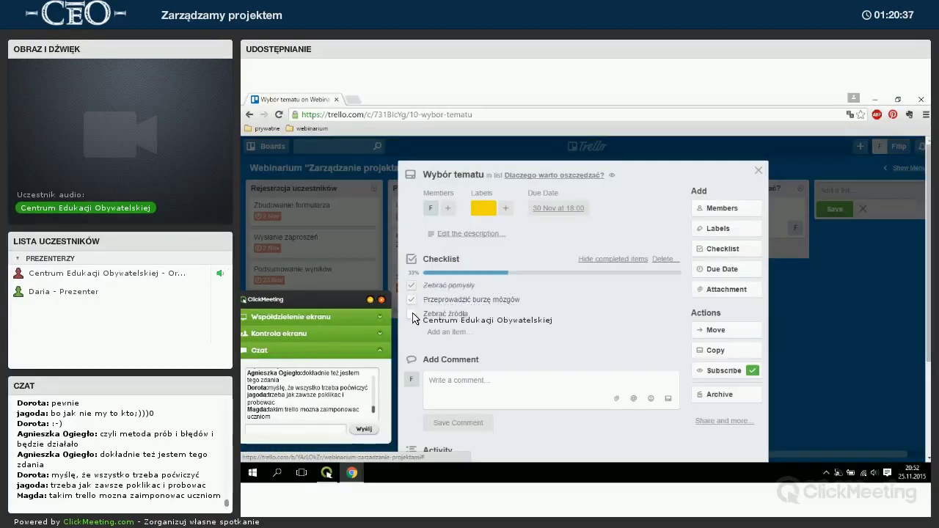
click(760, 173)
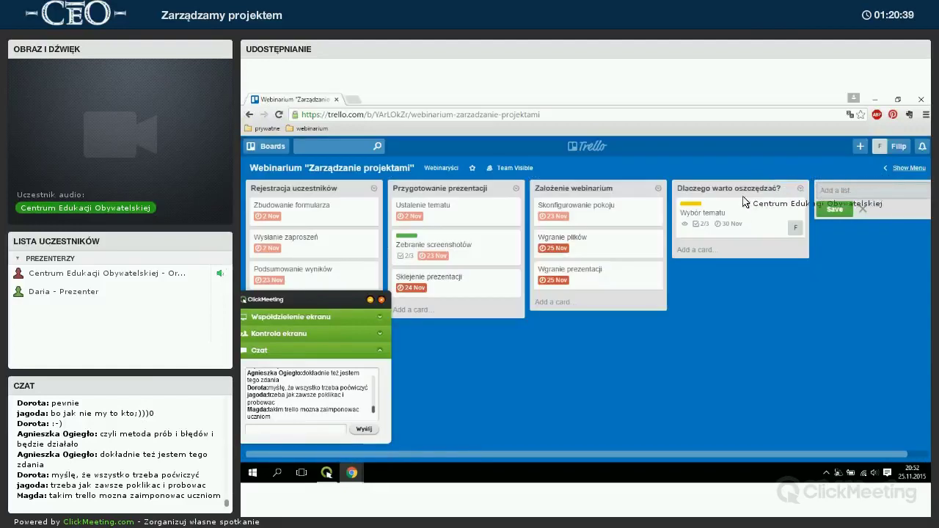
click(699, 232)
click(415, 314)
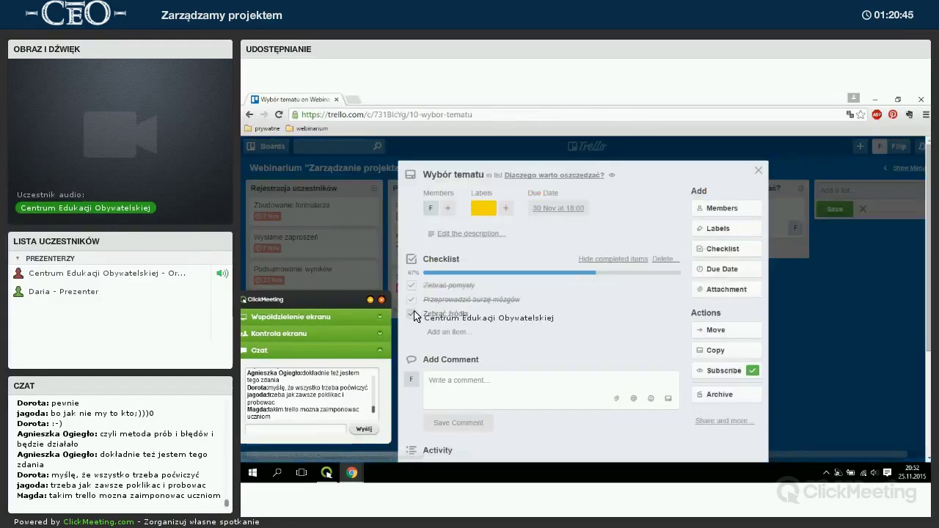
click(758, 170)
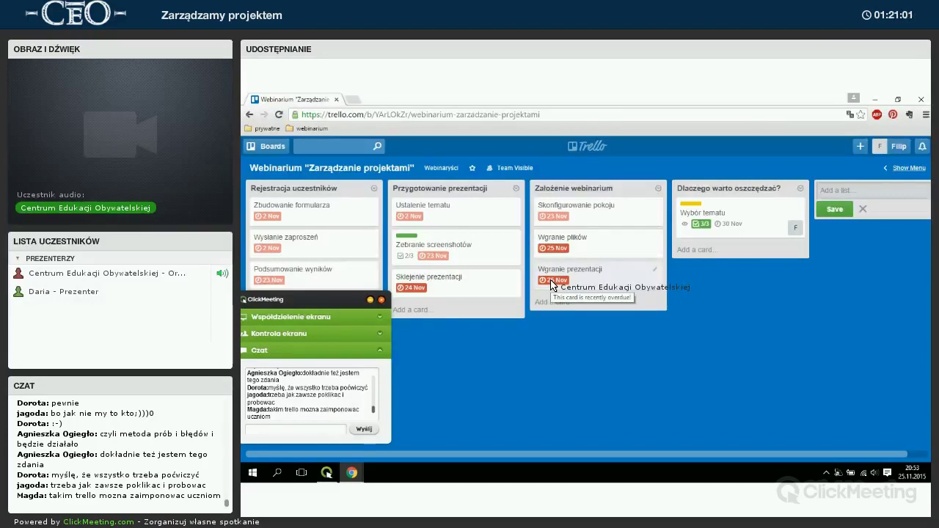
Post the comment 'W bibliotece nie ma książki "Oszczędzanie bez barier"!' and check it in Activity.
click(734, 229)
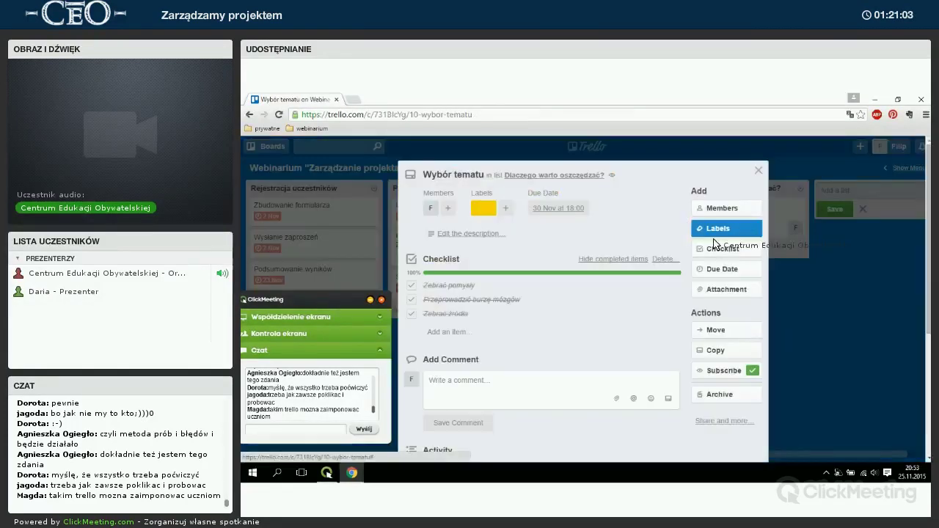
click(519, 386)
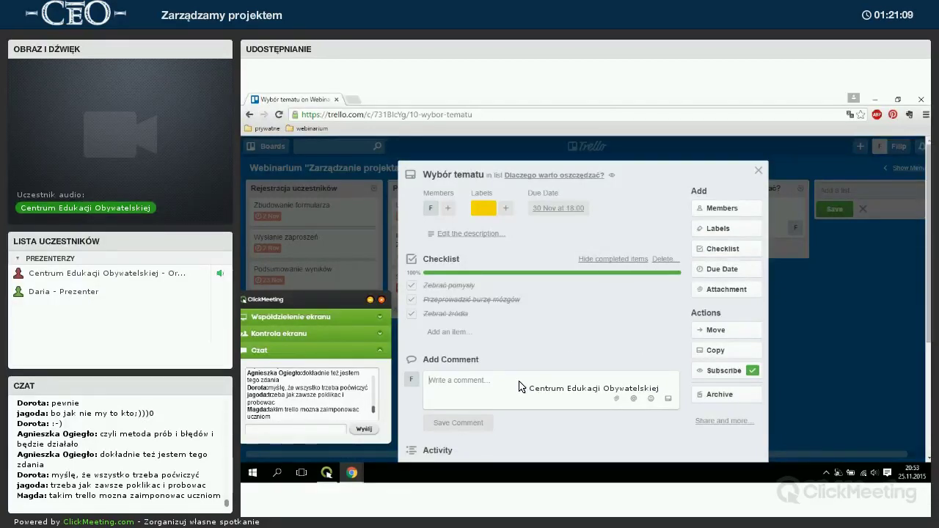
text(W b)
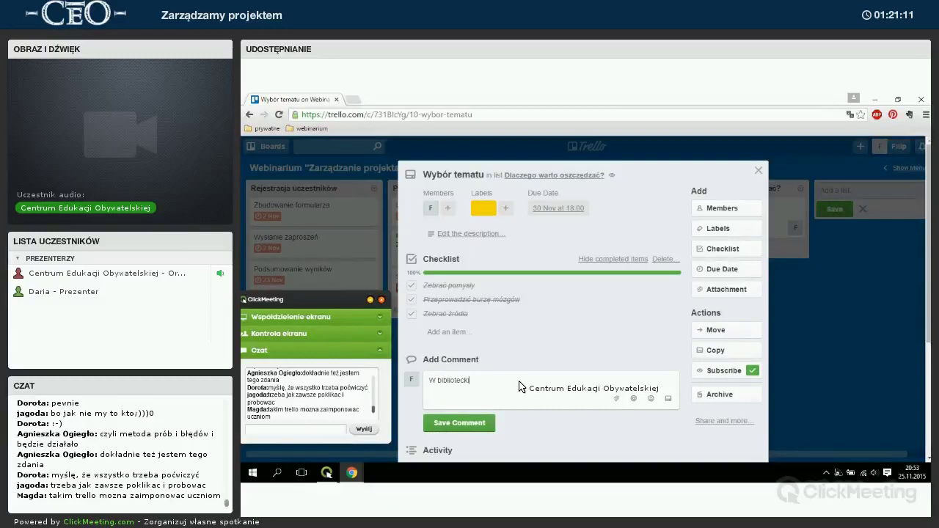
text(ibliotece nie ma książ)
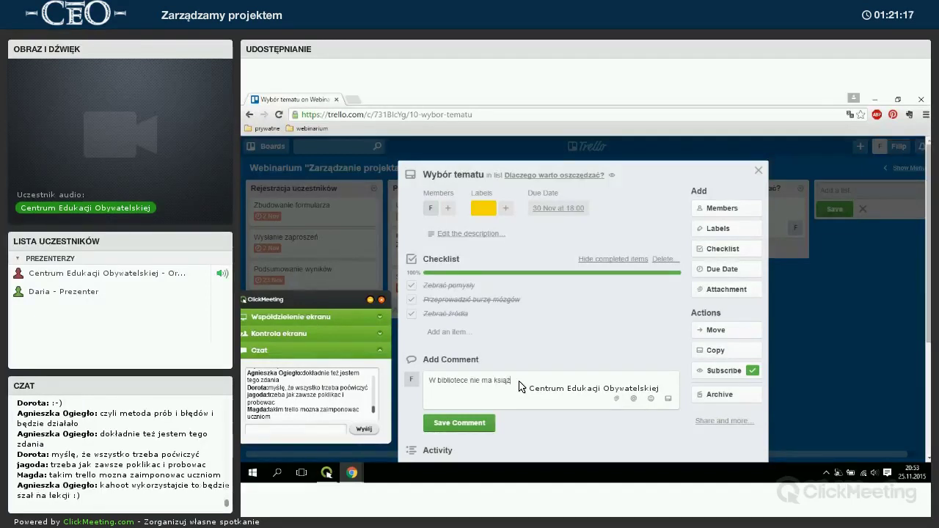
text(ki "Oszczędzanie bez bar)
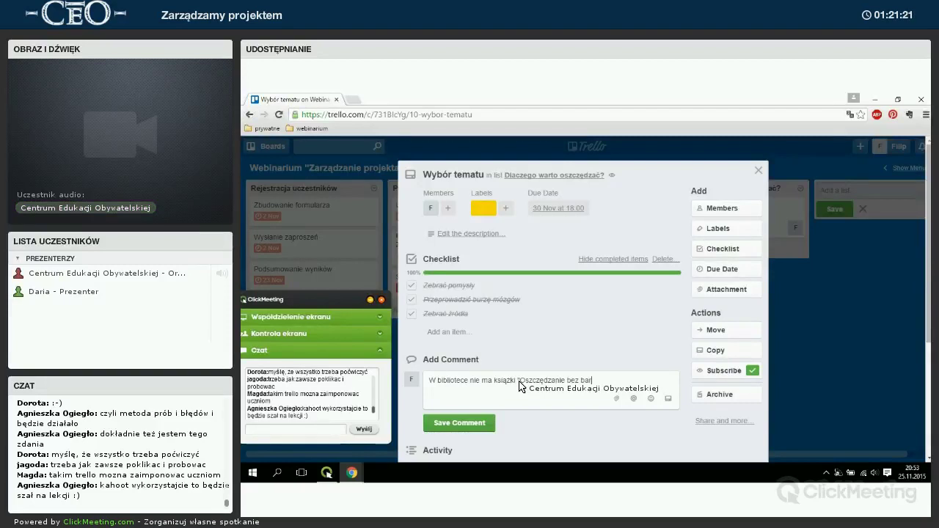
text(ier"!)
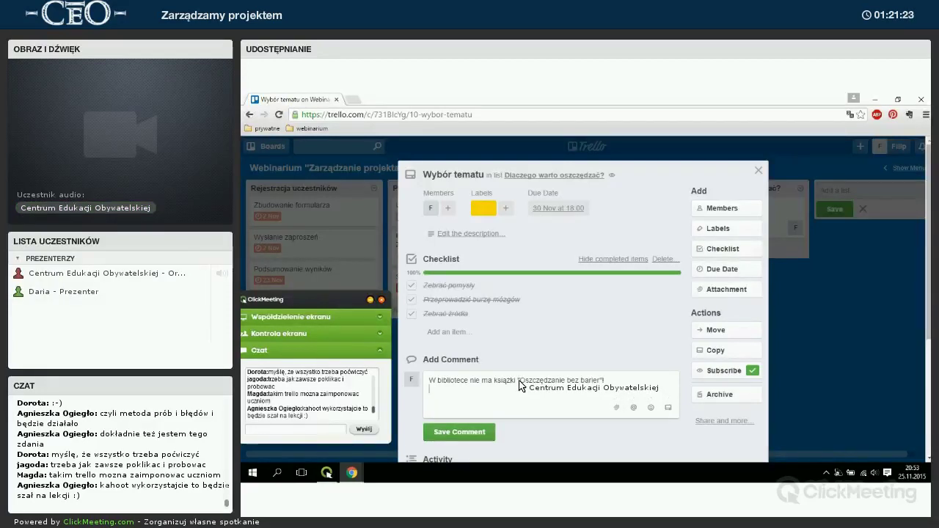
click(471, 420)
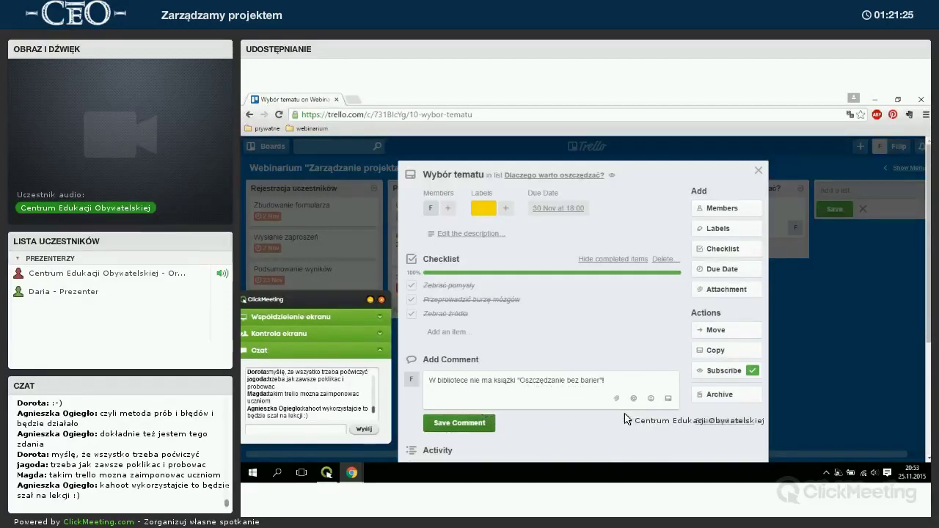
scroll(642, 327, down, 3)
scroll(583, 295, down, 2)
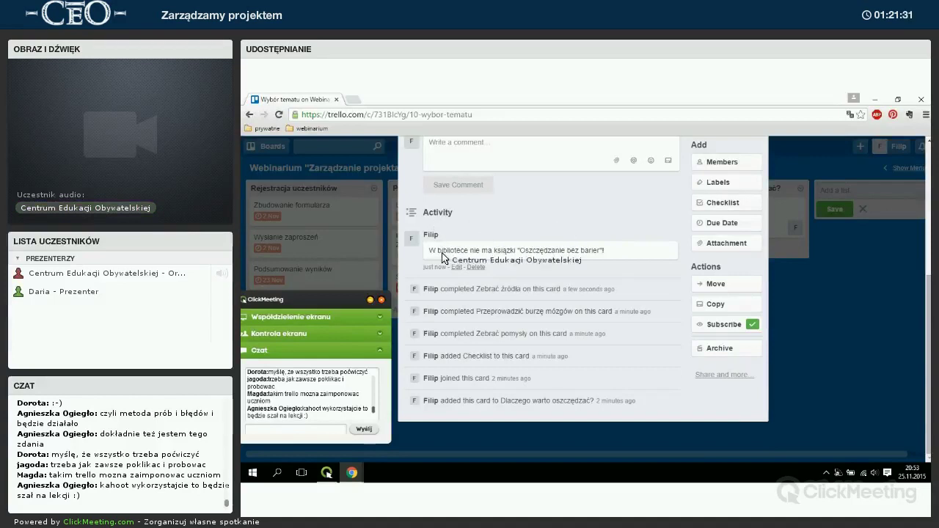
drag(443, 294, 543, 404)
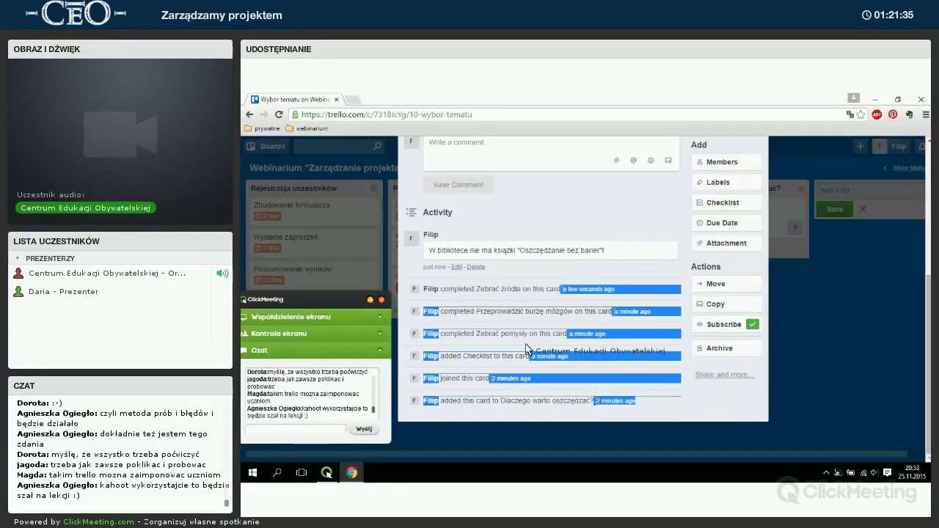
scroll(600, 318, up, 5)
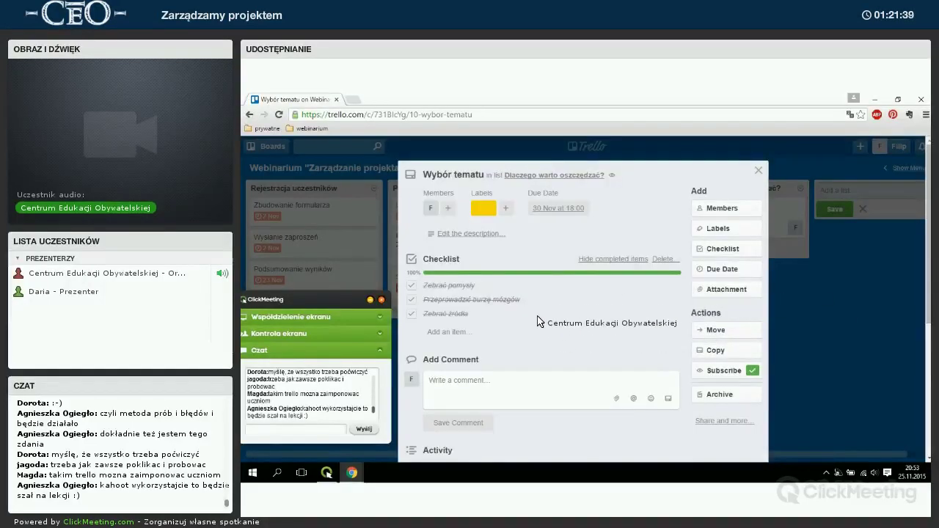
Close the Wybór tematu card so the board shows its 1-comment and 3/3 badges.
click(758, 172)
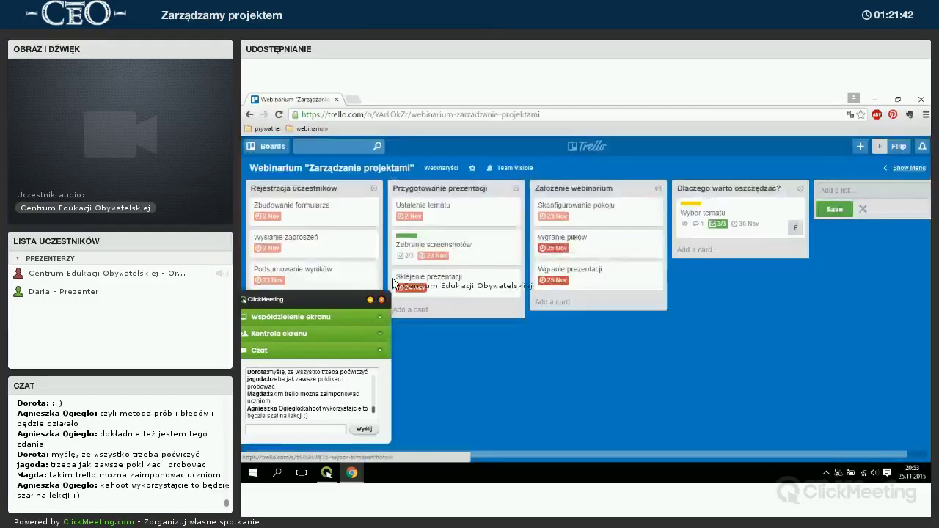
drag(371, 293, 856, 302)
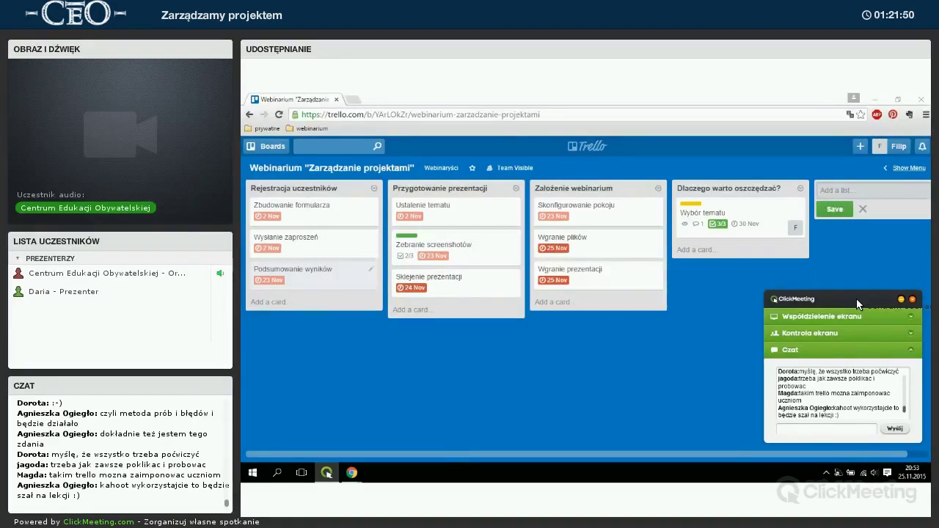
drag(856, 299, 509, 285)
drag(453, 279, 317, 273)
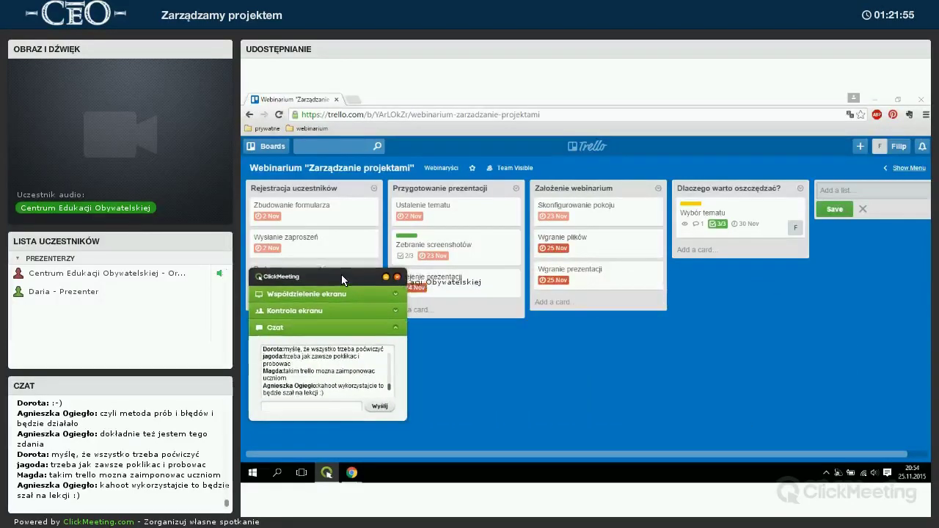
Switch the board background from blue to purple and close the board menu.
click(906, 168)
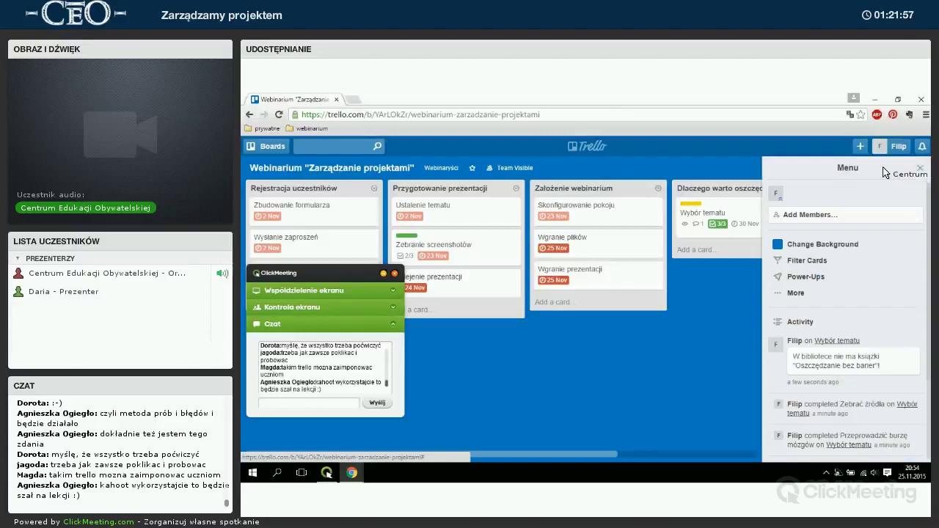
click(828, 245)
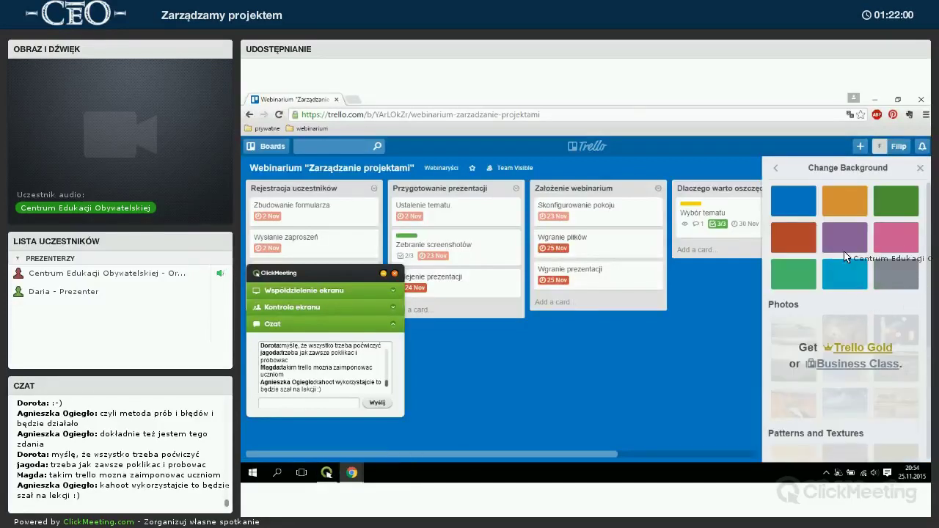
click(882, 272)
click(837, 240)
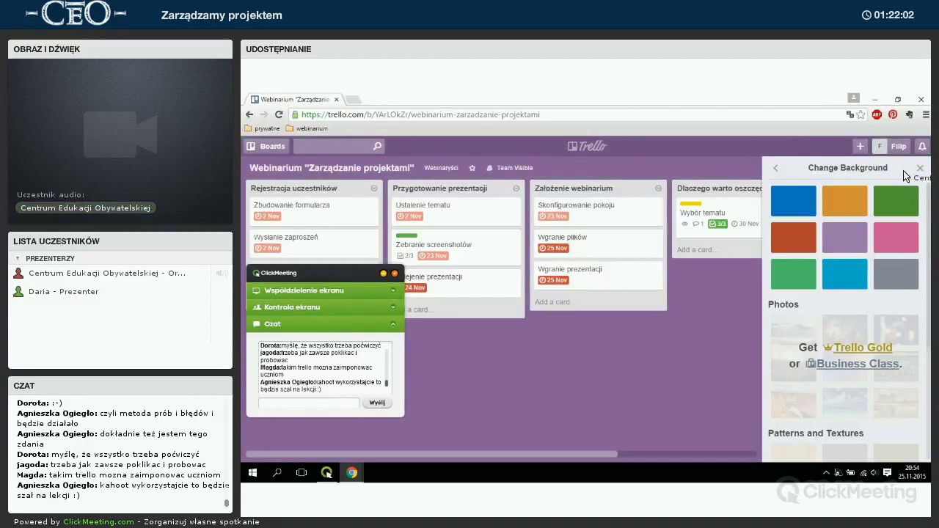
click(919, 168)
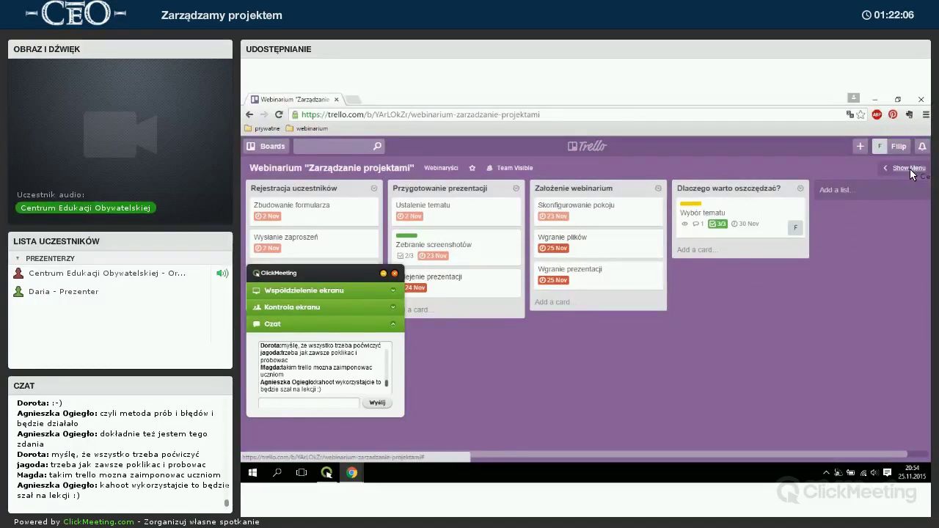
click(910, 169)
click(919, 168)
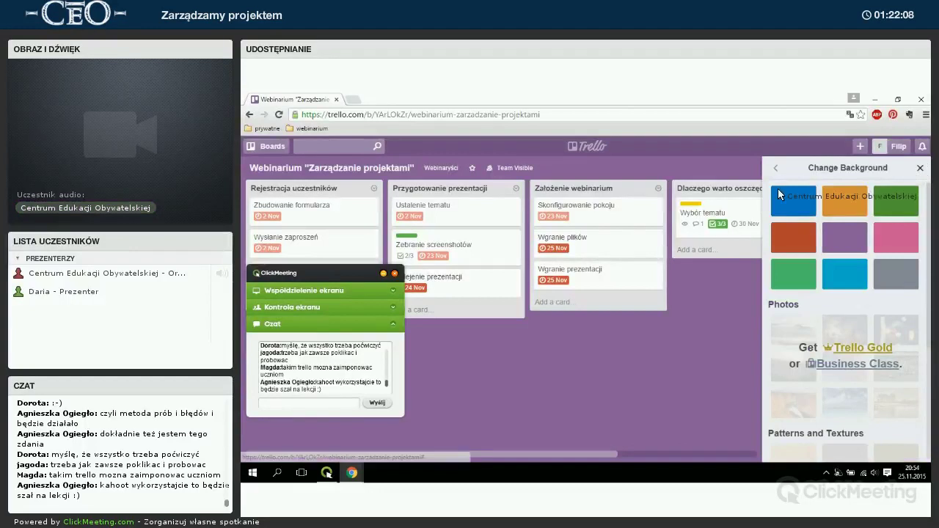
drag(395, 277, 910, 297)
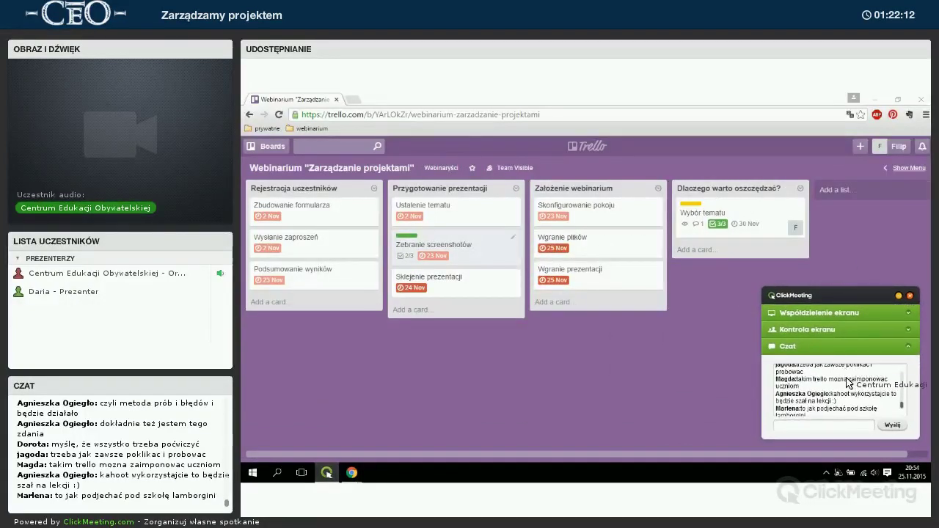
scroll(846, 382, down, 1)
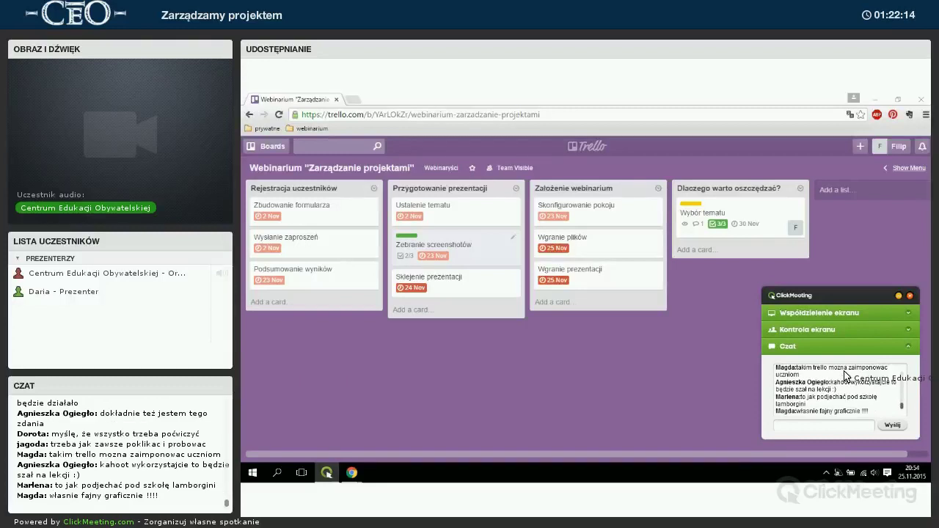